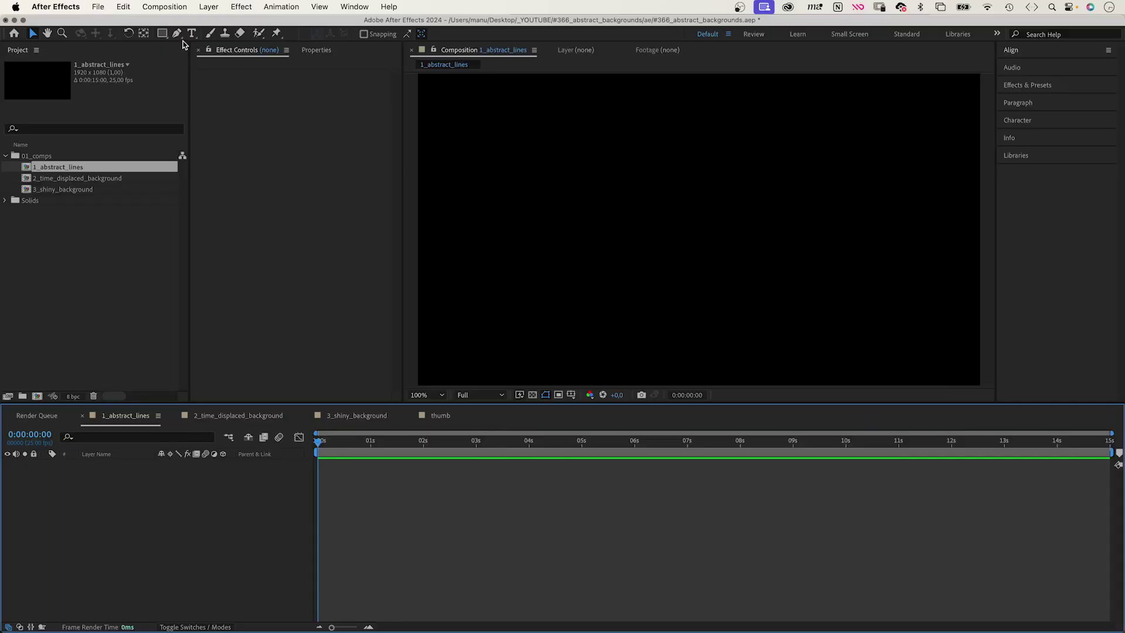
- Focus the empty 1_abstract_lines composition with the Pen tool ready for drawing
click(177, 32)
key(comma)
key(comma)
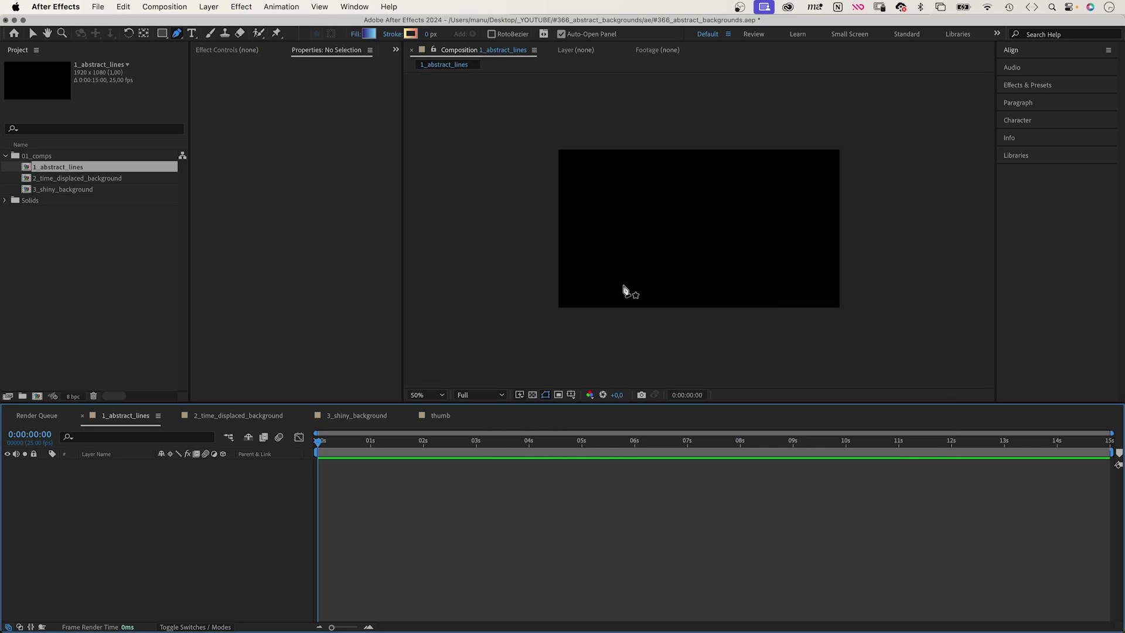
- Draw a horizontal line across the comp with no fill and a 2 px stroke
click(445, 225)
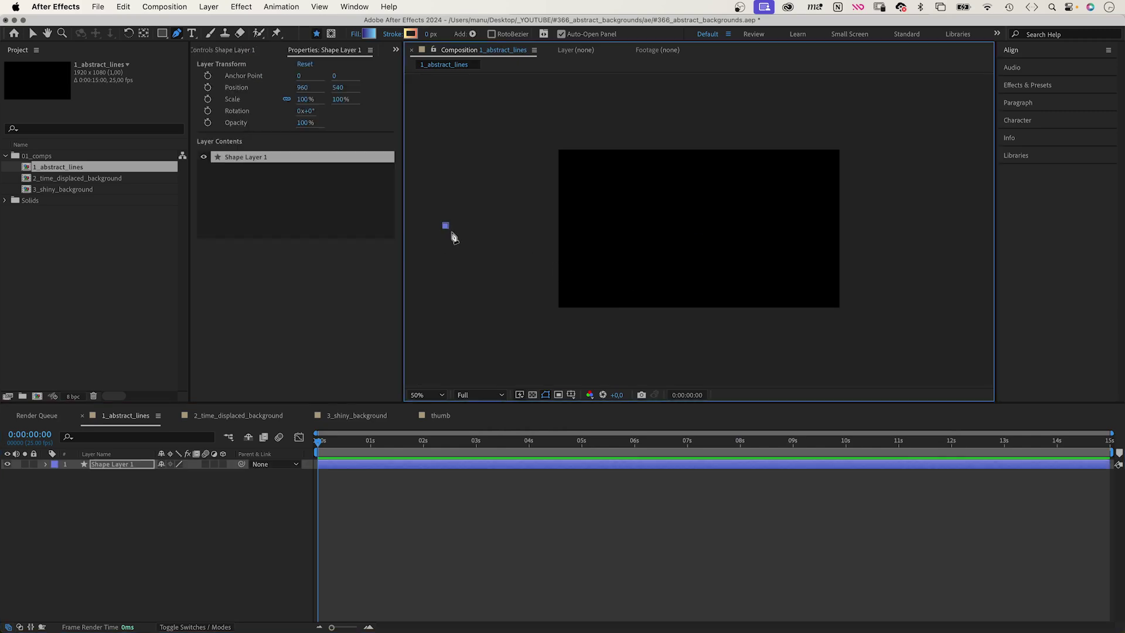
click(954, 226)
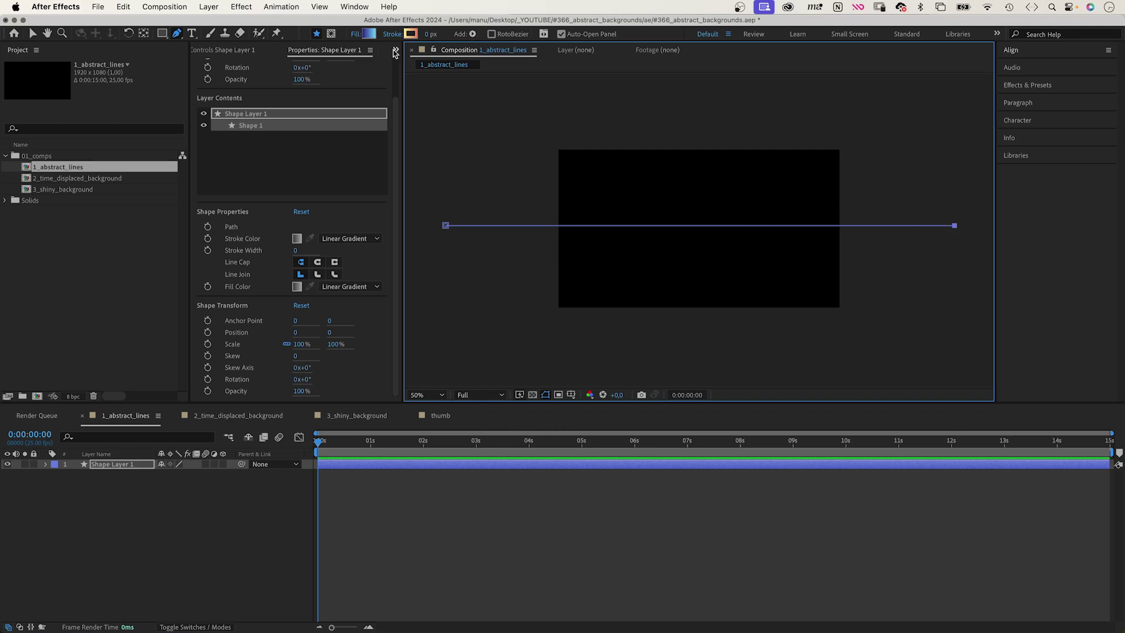
click(354, 34)
click(502, 298)
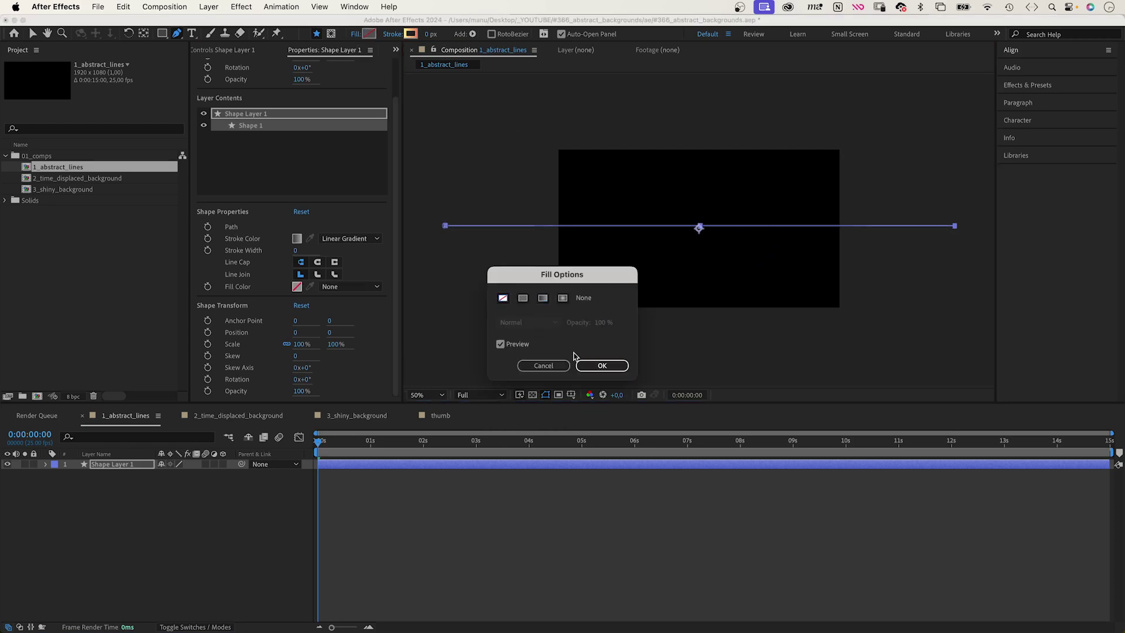
click(602, 366)
click(429, 34)
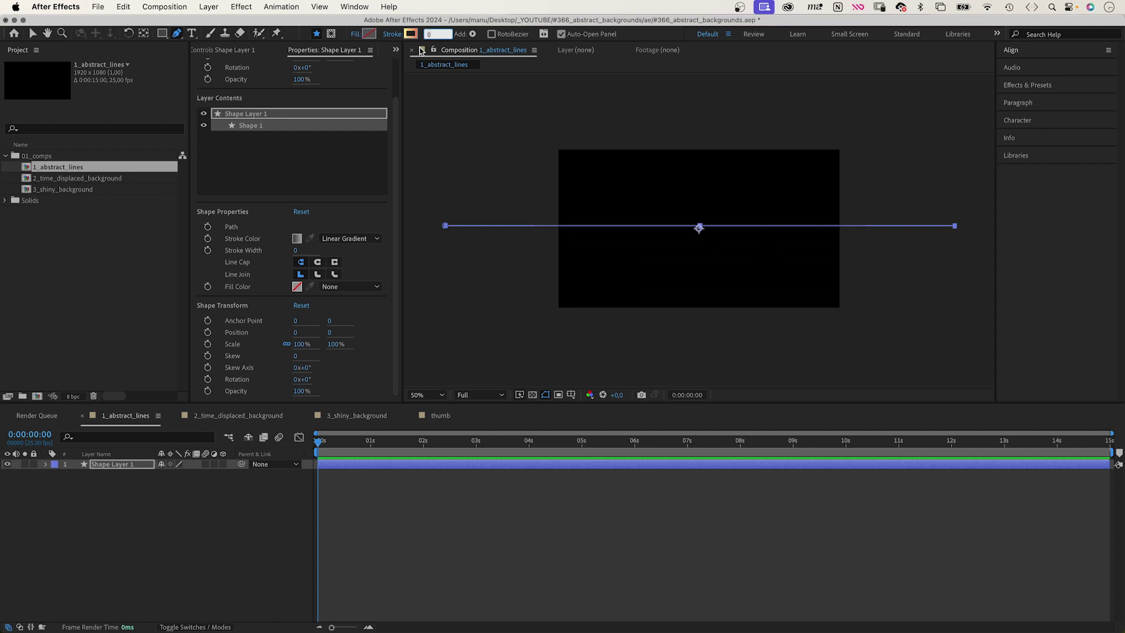
key(Return)
- Make the stroke a yellow-to-red linear gradient stretched toward the line's right end
click(392, 34)
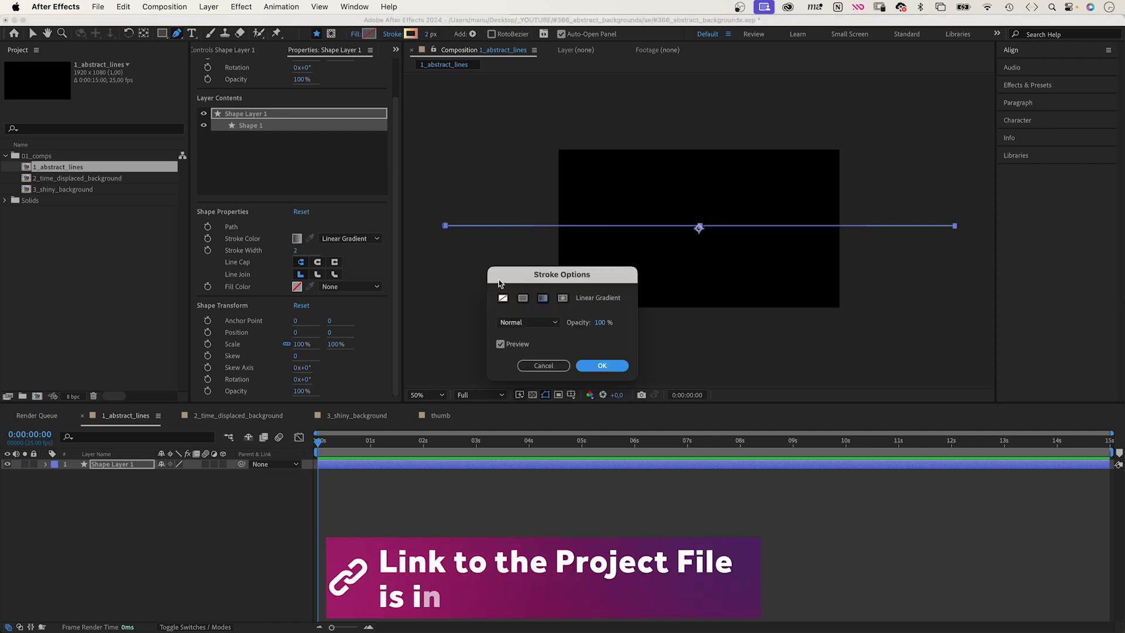
click(601, 365)
click(410, 34)
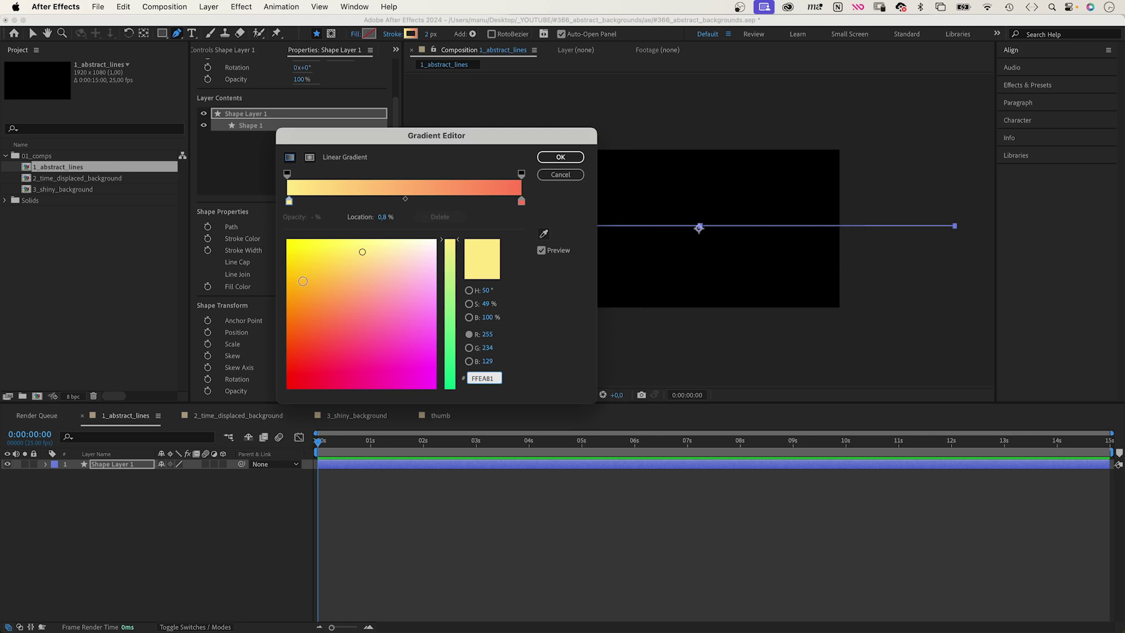
click(564, 157)
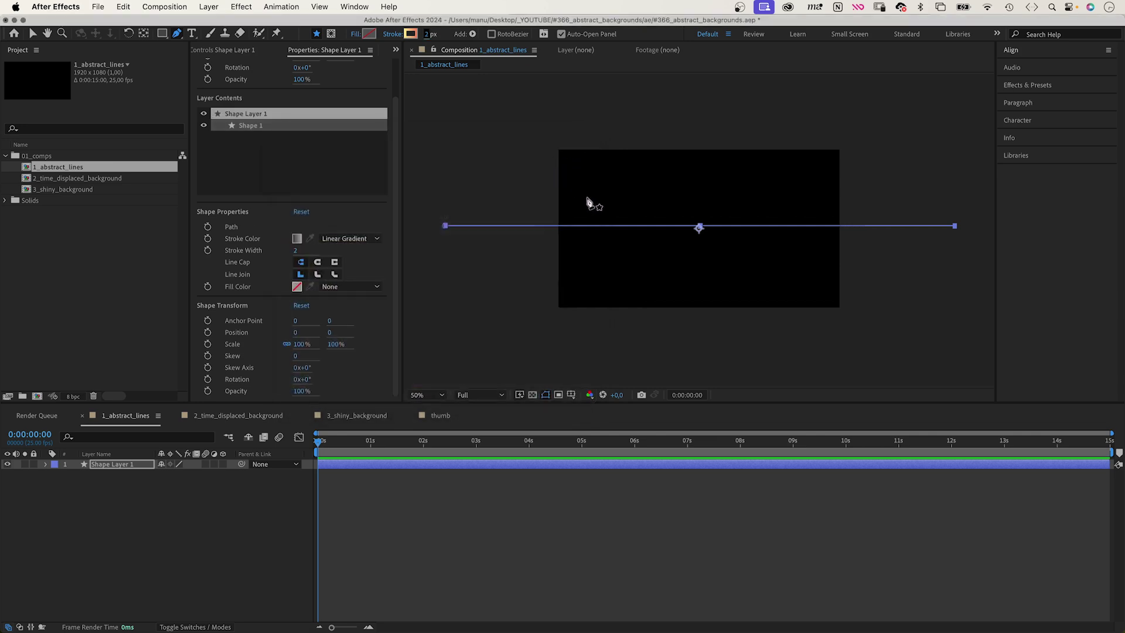
key(v)
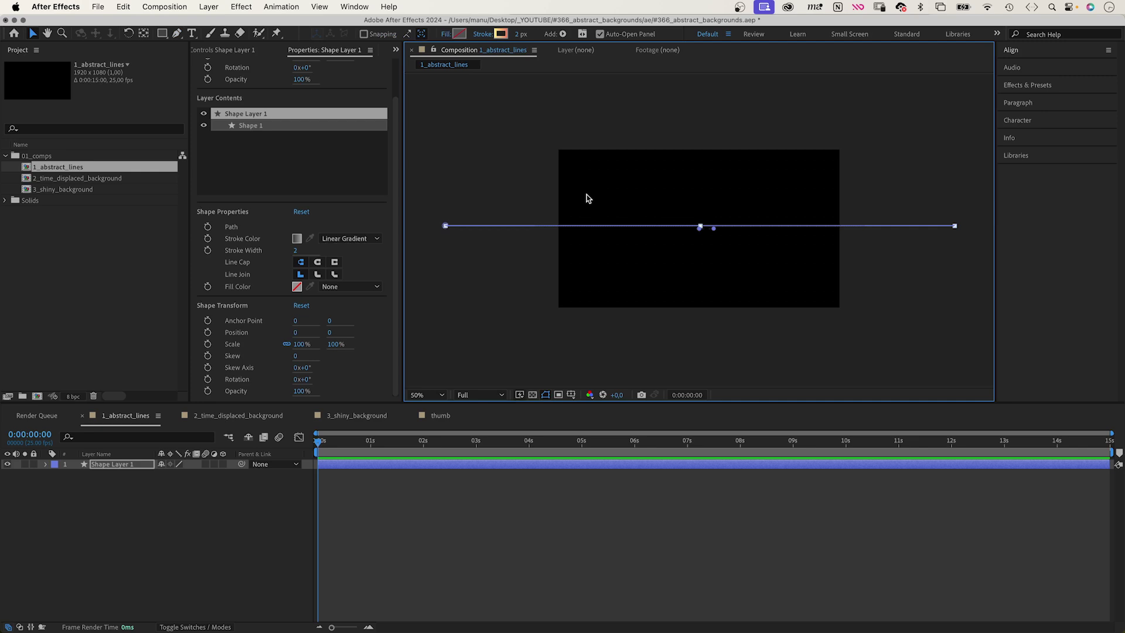
click(699, 227)
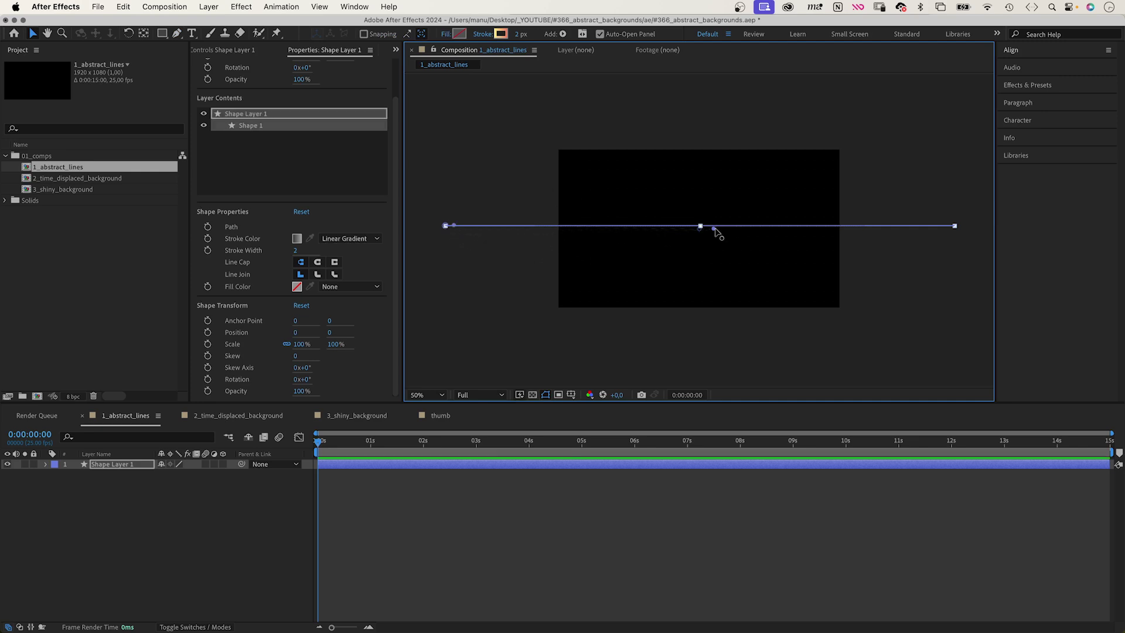
drag(713, 228, 899, 236)
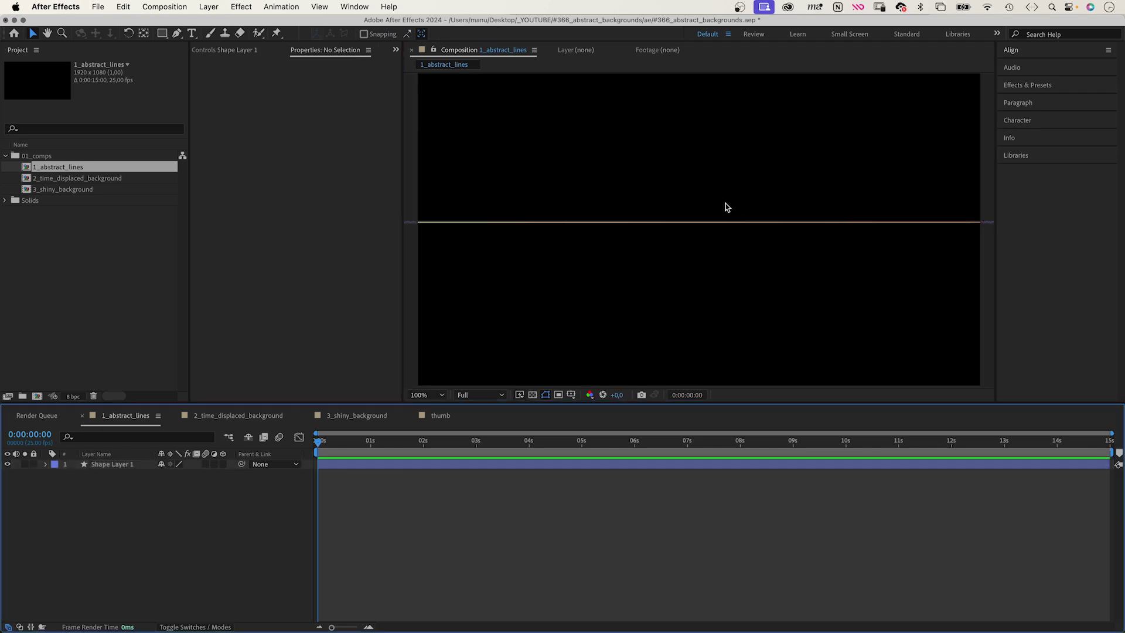
click(108, 464)
- Add Wiggle Paths to Shape Layer 1 with Size 750 and Detail 2
click(46, 463)
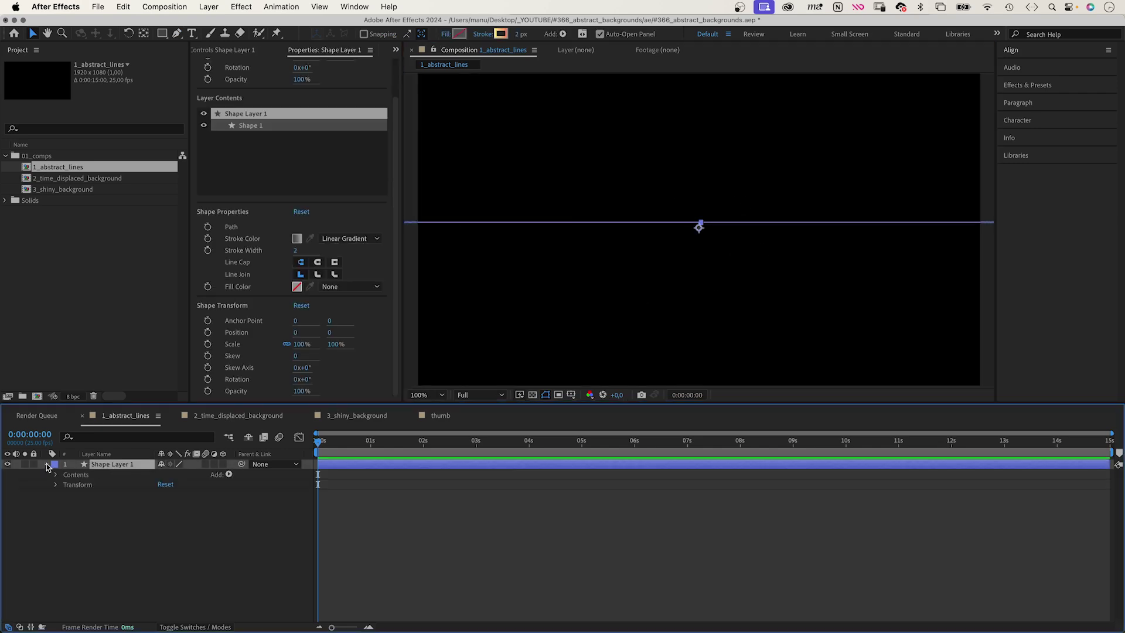
click(230, 475)
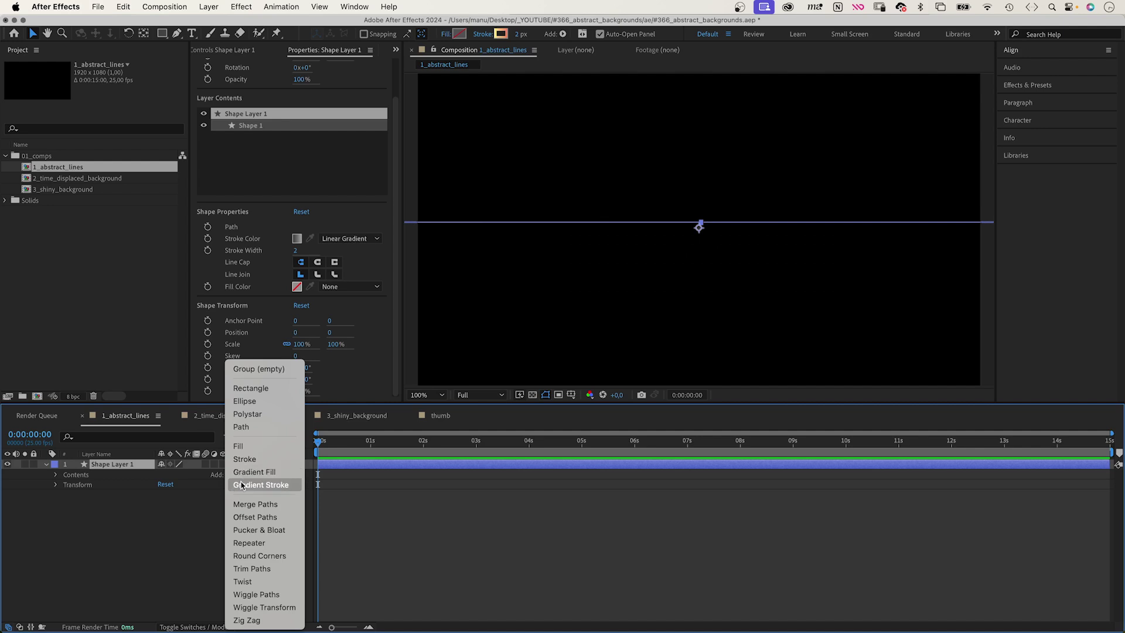
click(262, 597)
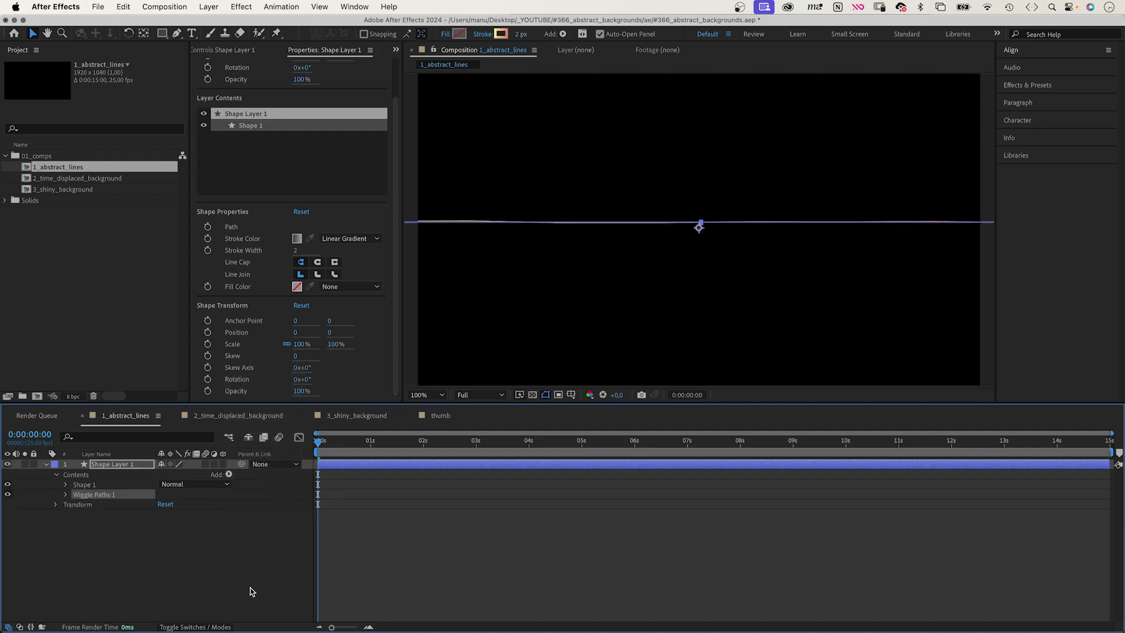
click(65, 494)
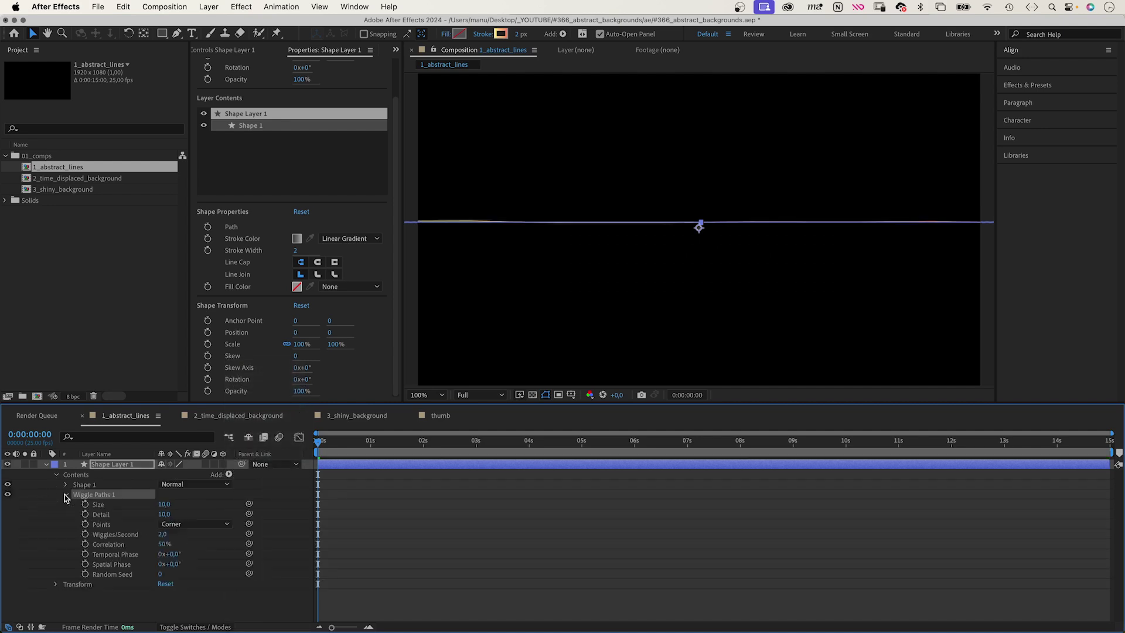
click(164, 504)
text(750)
key(Tab)
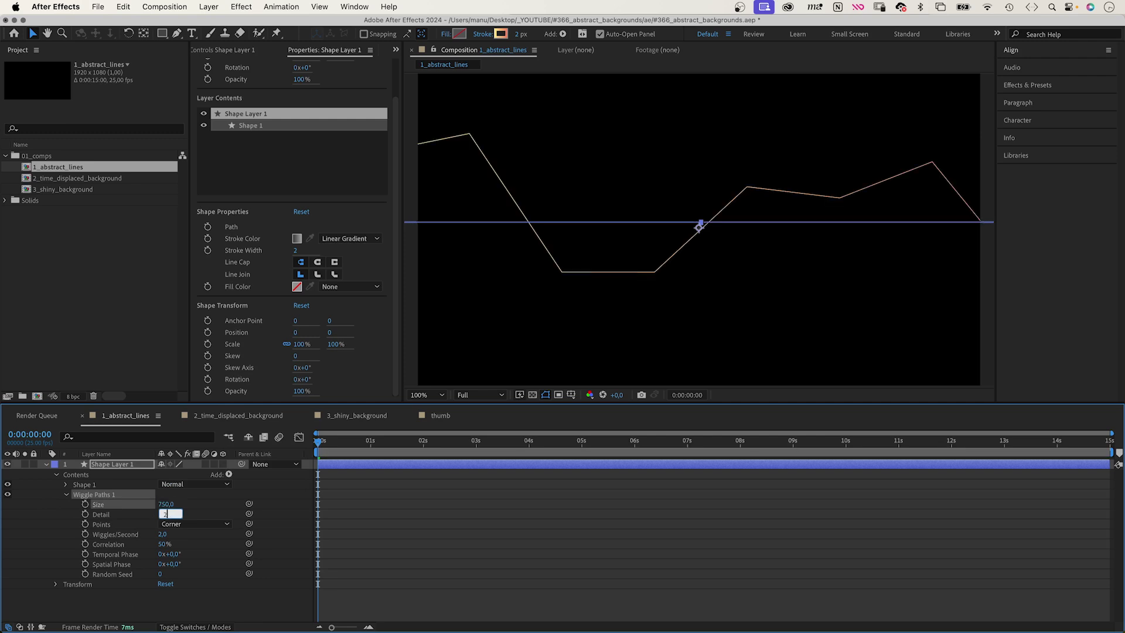
key(Return)
- Set the wiggle points to Smooth and Wiggles/Second to 0,5, then collapse the layer
click(196, 524)
click(184, 549)
click(162, 534)
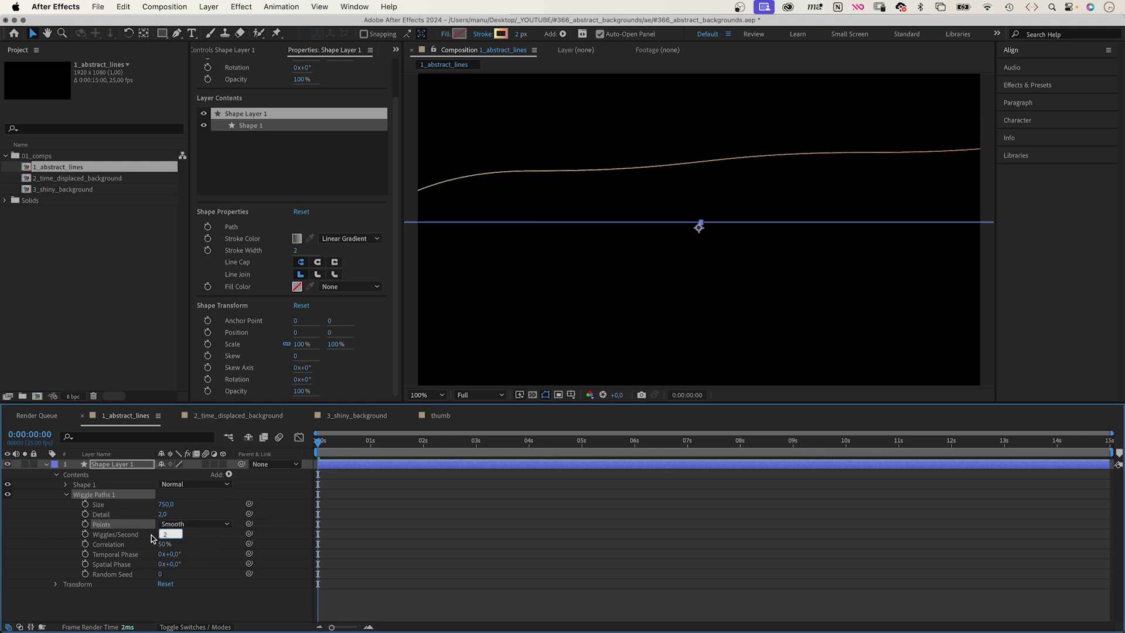
key(Return)
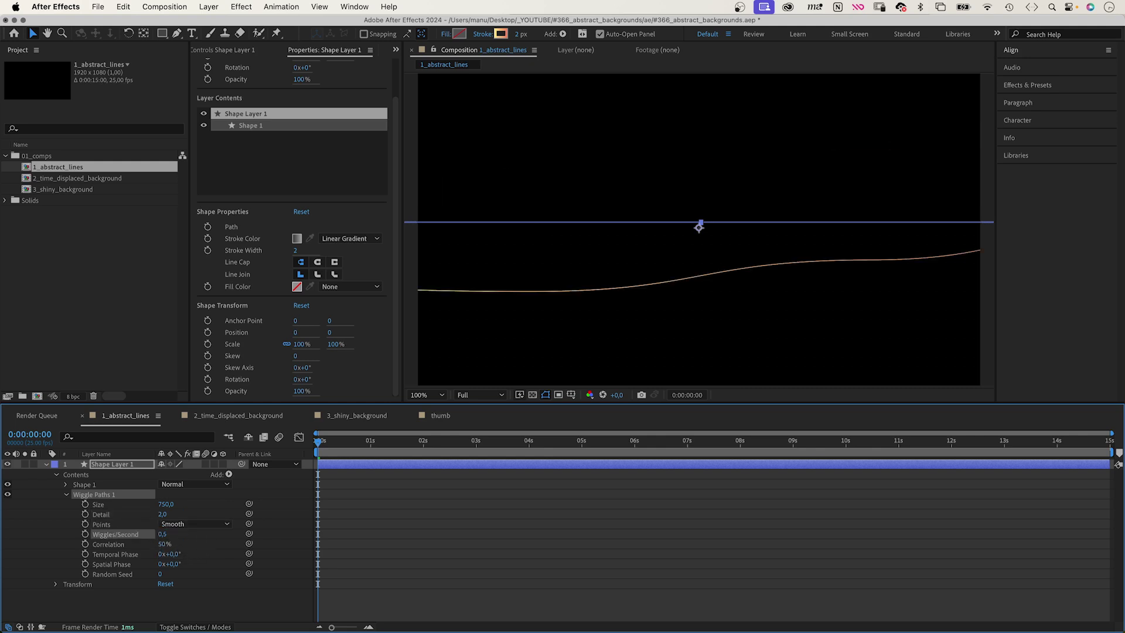
click(46, 464)
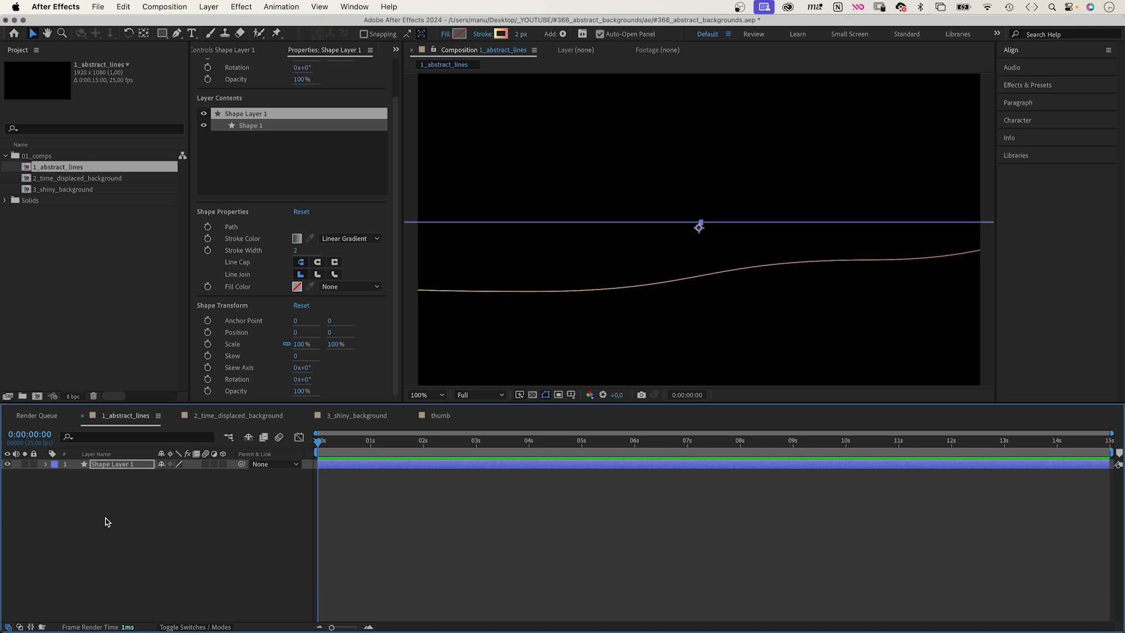
click(114, 513)
- Create a new null object layer named Controls
click(209, 7)
mouse_move(234, 24)
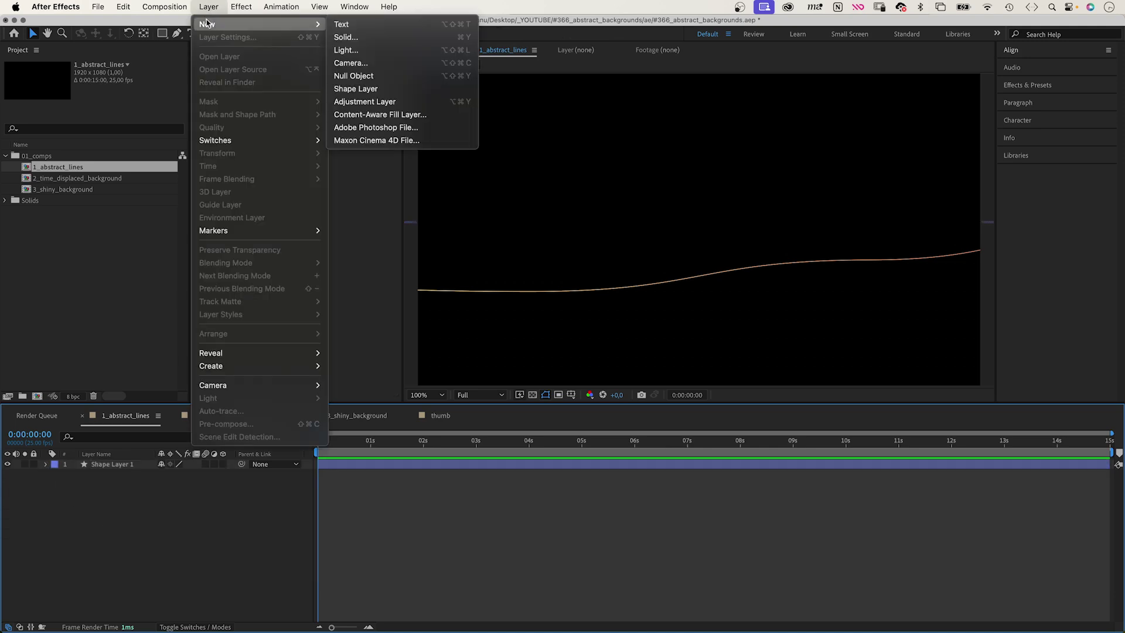
click(387, 78)
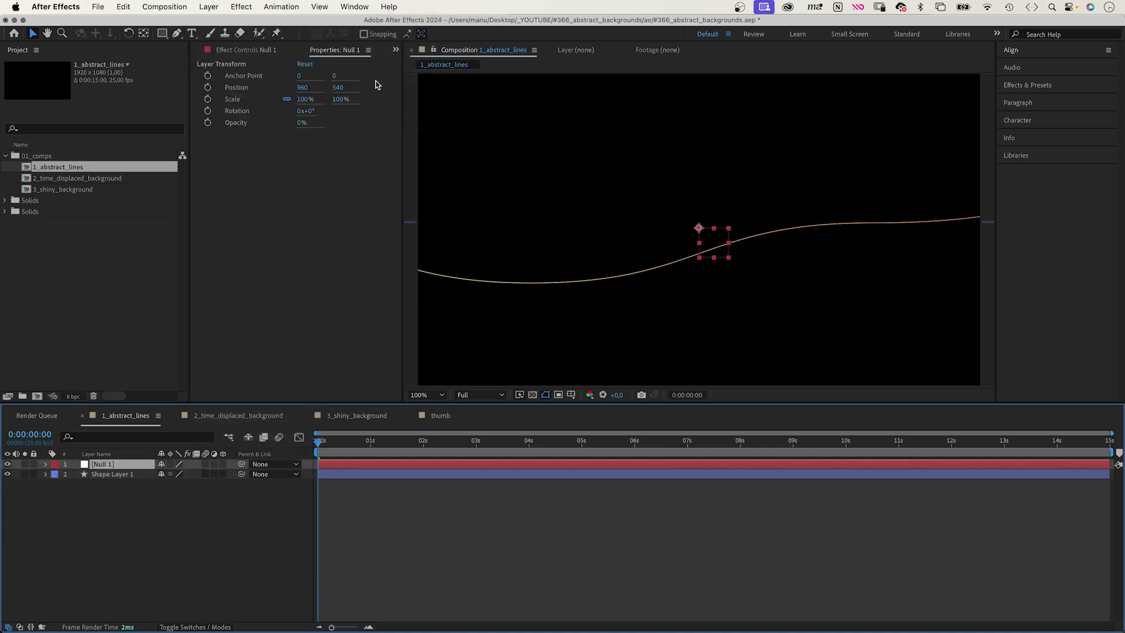
key(Return)
text(Controls)
key(Return)
- Add two Slider Controls to Controls, named Speed and Movement
click(241, 7)
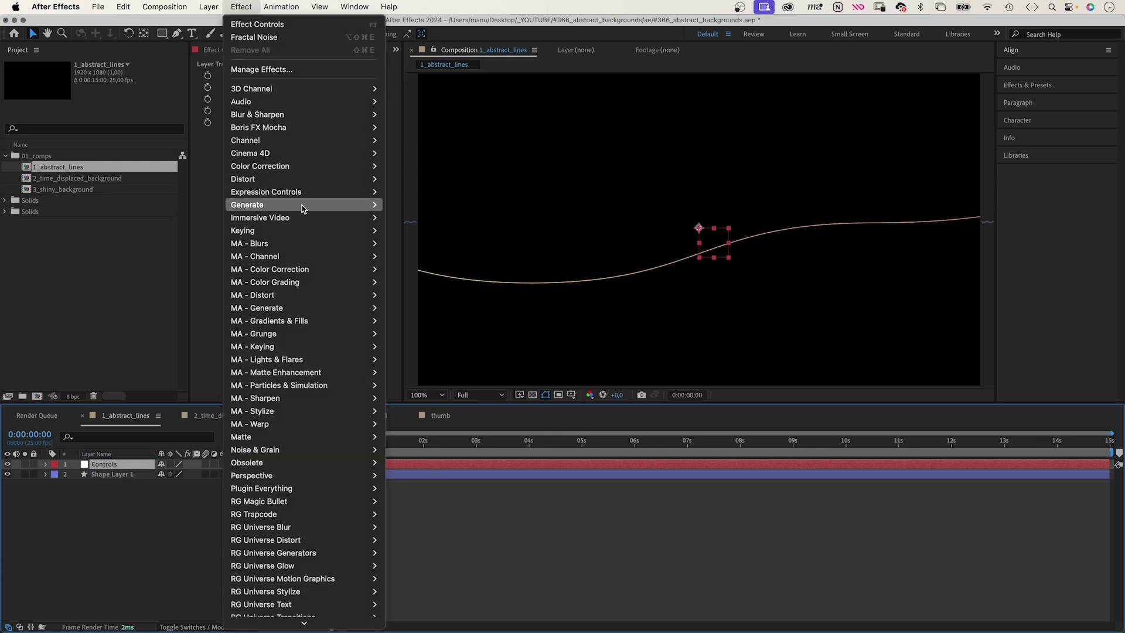
mouse_move(302, 193)
click(436, 283)
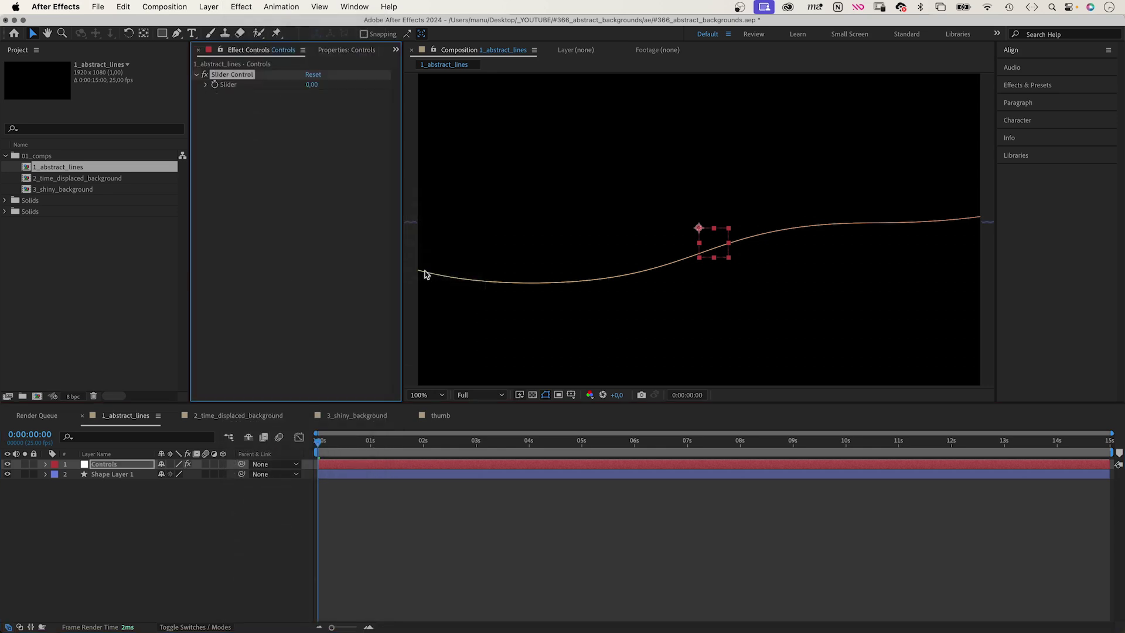
key(super+d)
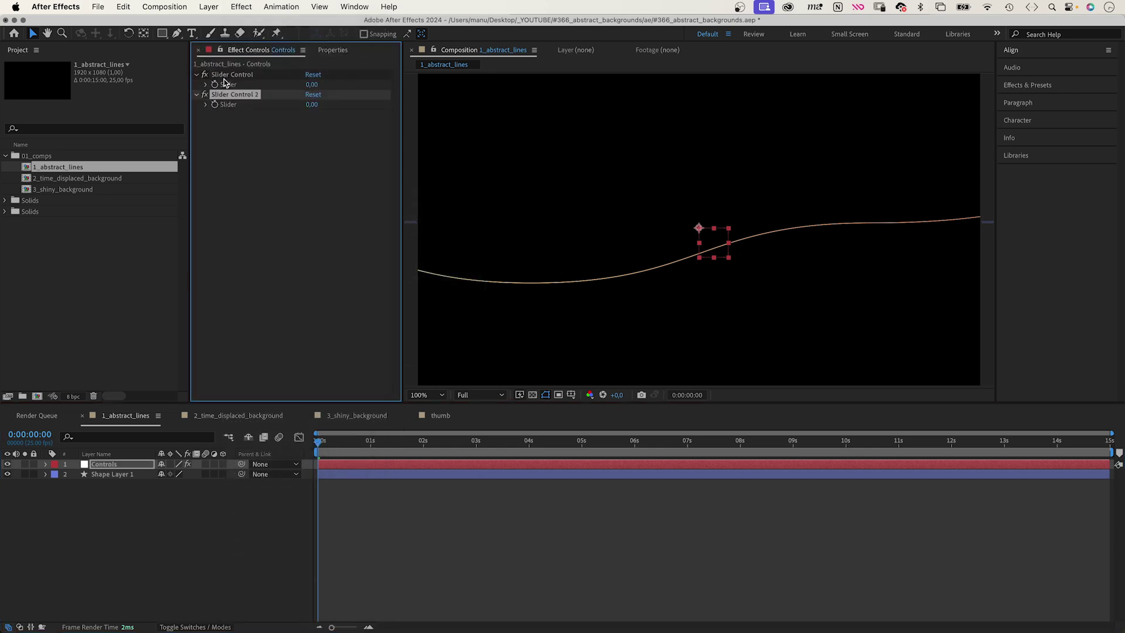
click(243, 76)
key(Return)
text(Speed)
key(Return)
click(234, 94)
key(Return)
text(Movement)
key(Return)
- Set the Speed slider to 0,10 and the Movement slider to 100
click(311, 85)
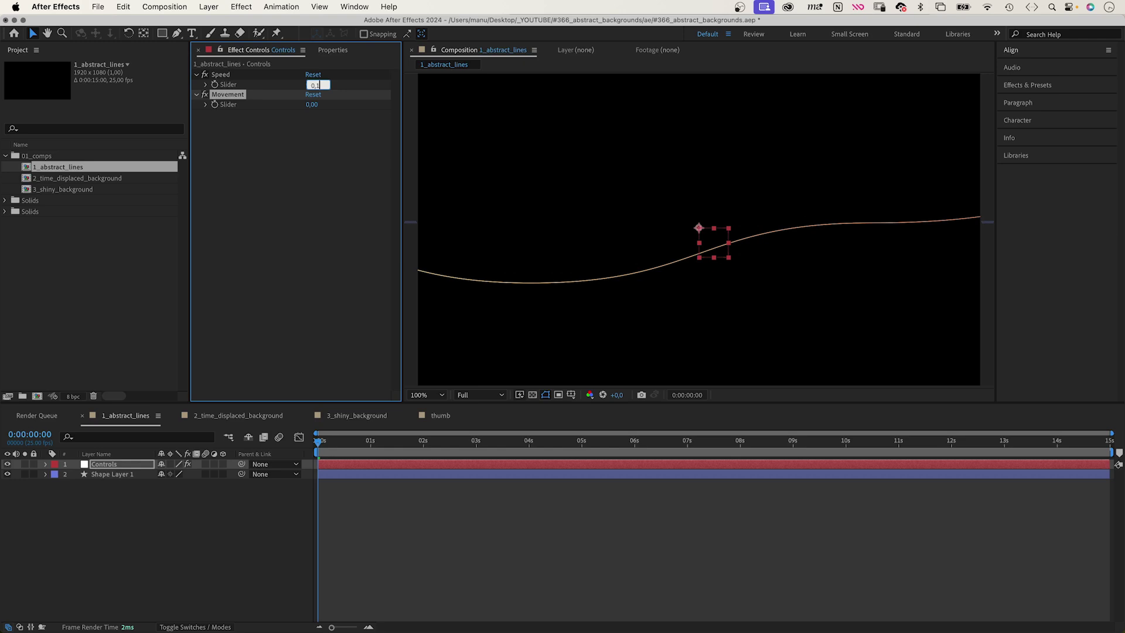
key(Tab)
text(100)
key(Return)
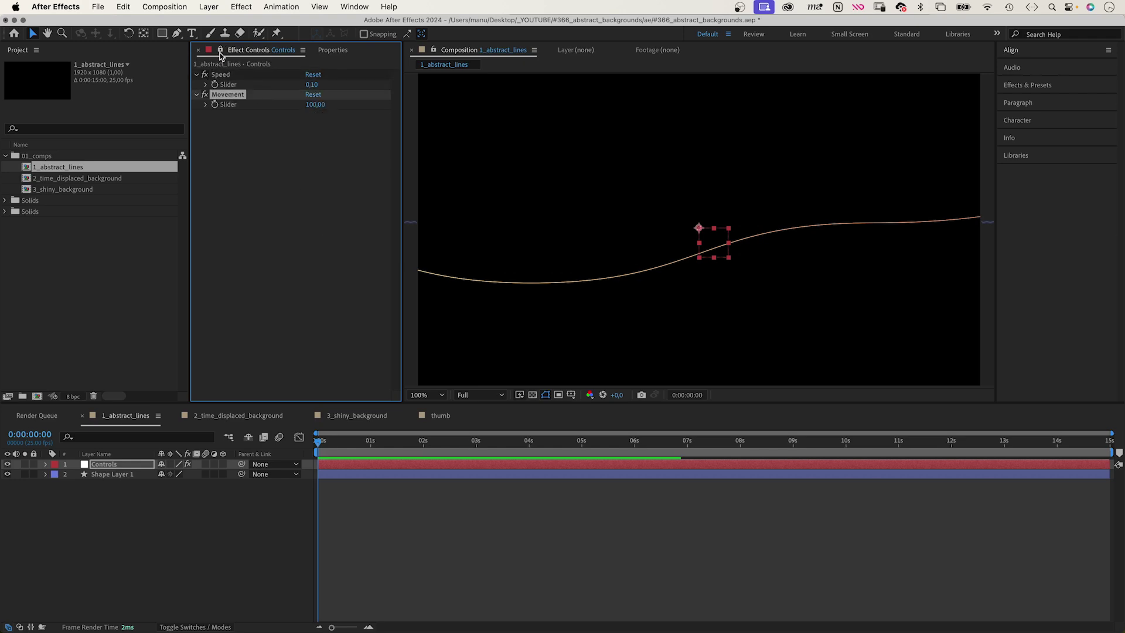
- Give Temporal Phase a wiggle(Speed, Movement) expression pick-whipped to the Controls sliders
click(45, 473)
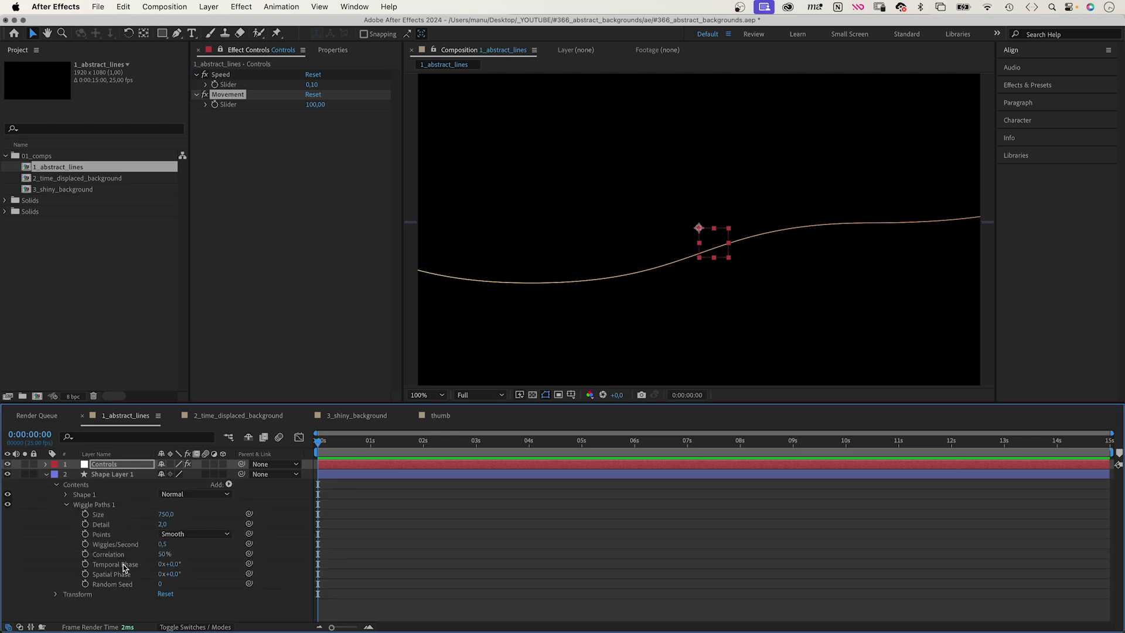
alt+click(85, 564)
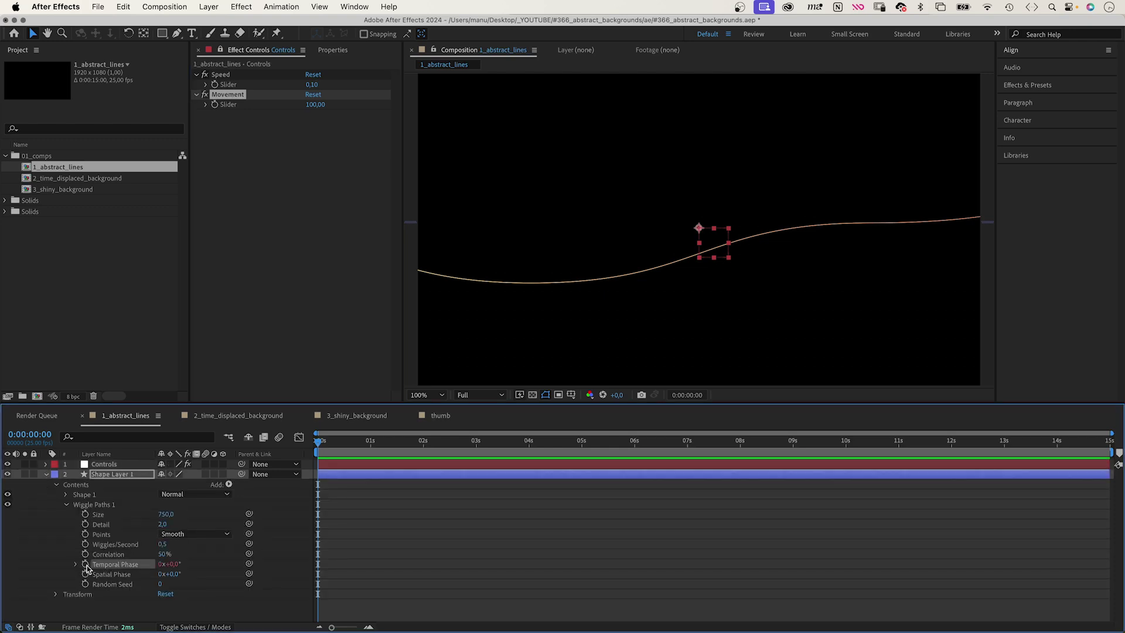
text(wig)
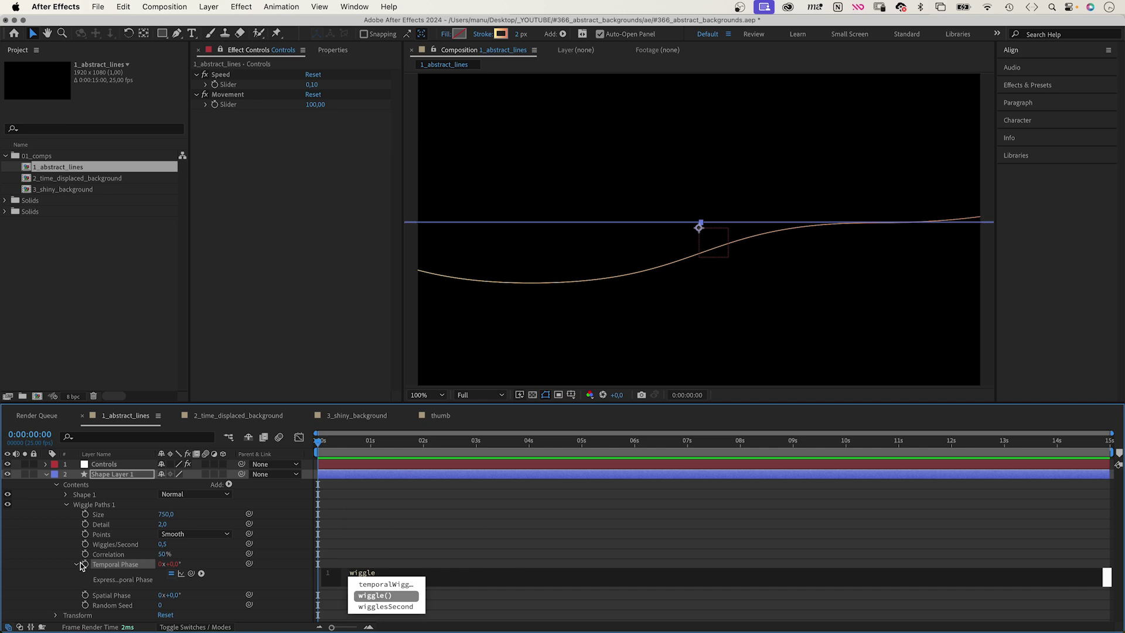
text(gle)
key(Return)
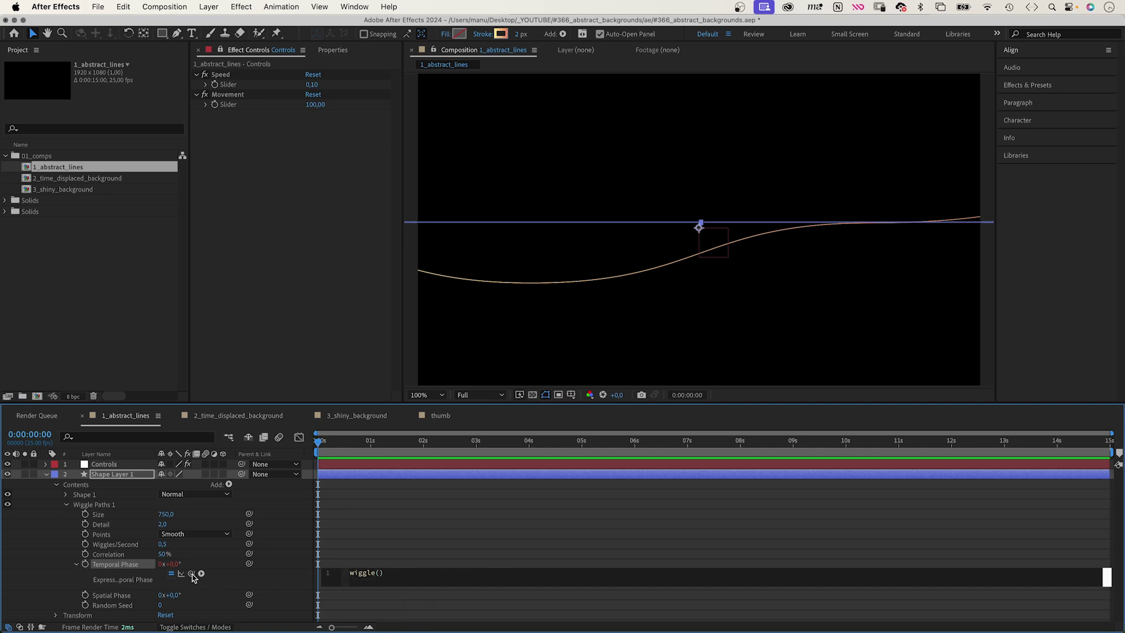
drag(191, 574, 234, 88)
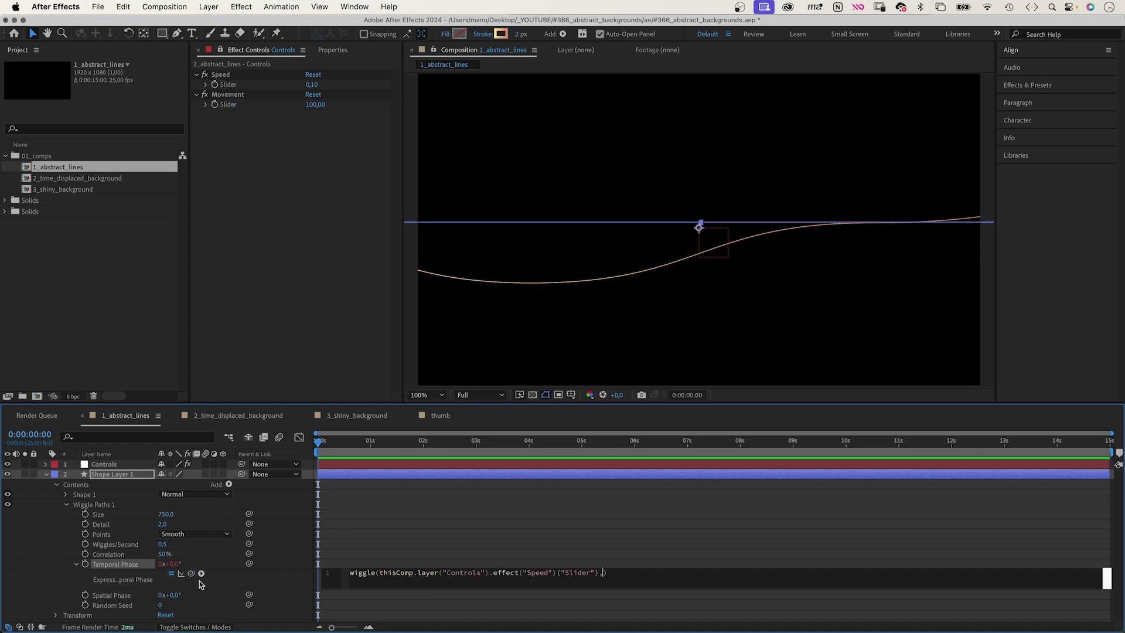
drag(191, 575, 226, 108)
text()("Slider")))
click(44, 536)
- Preview the animating line and copy the Temporal Phase expression
key(space)
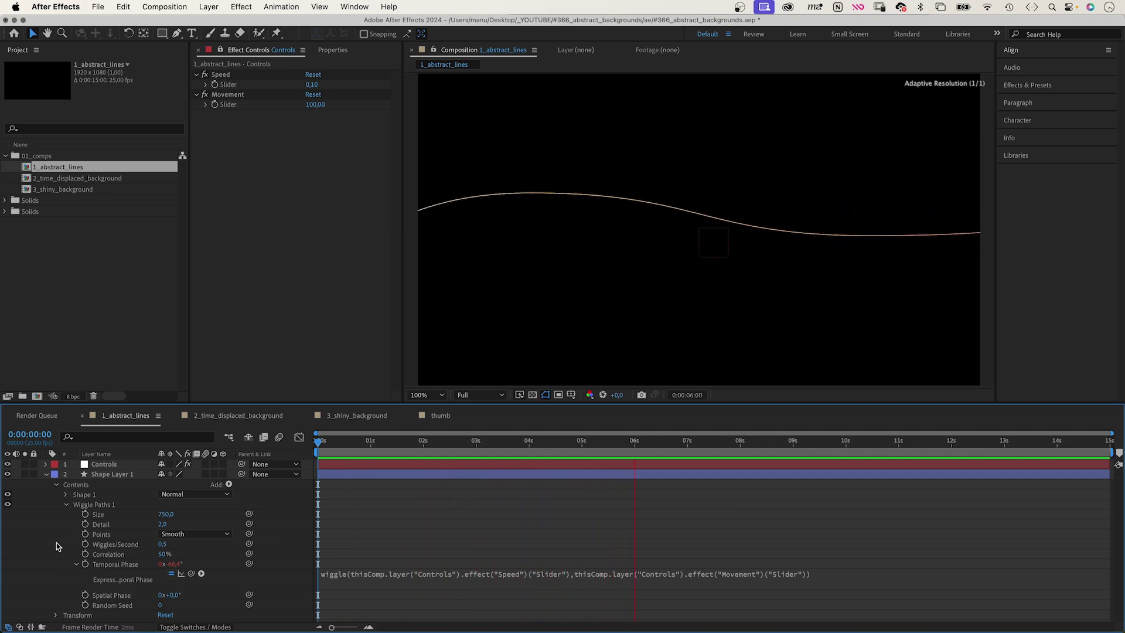
key(space)
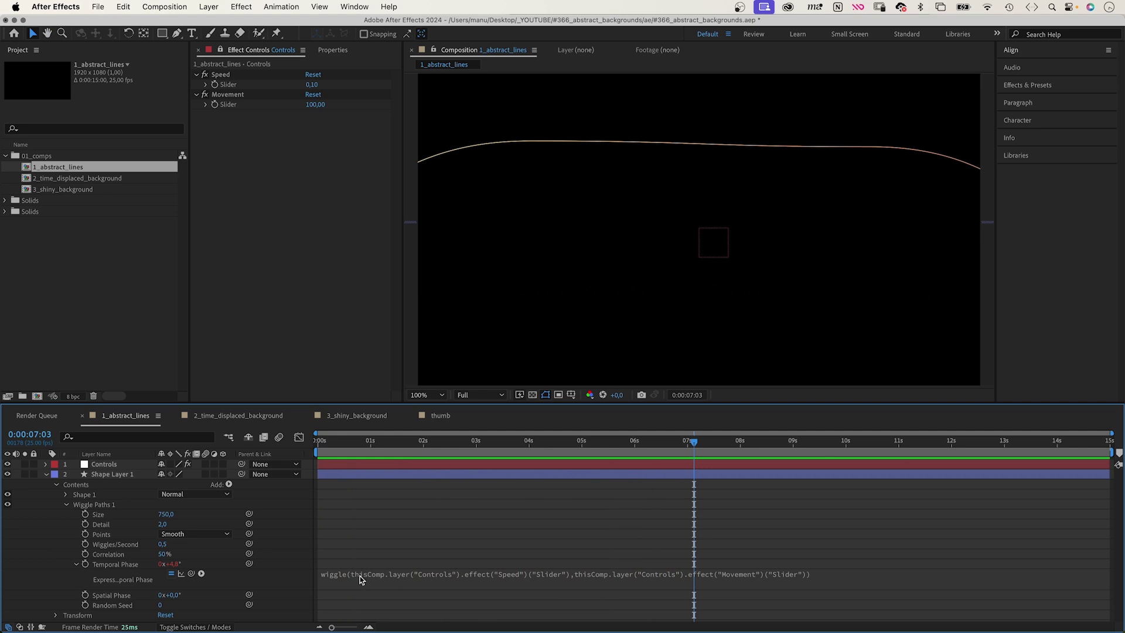
click(360, 579)
key(super+c)
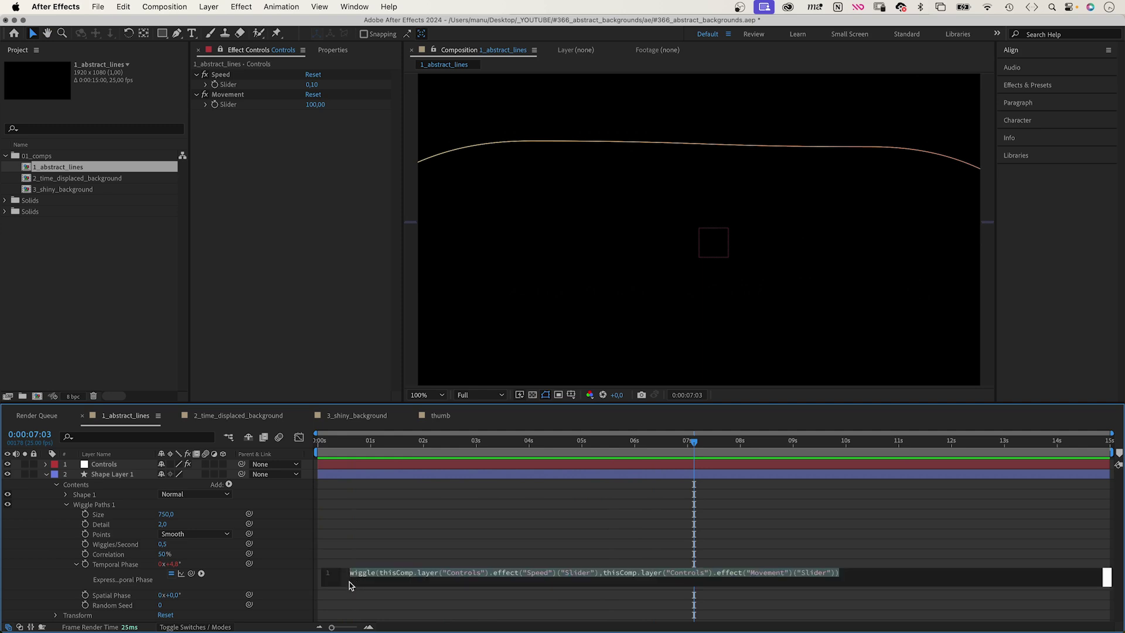
click(34, 552)
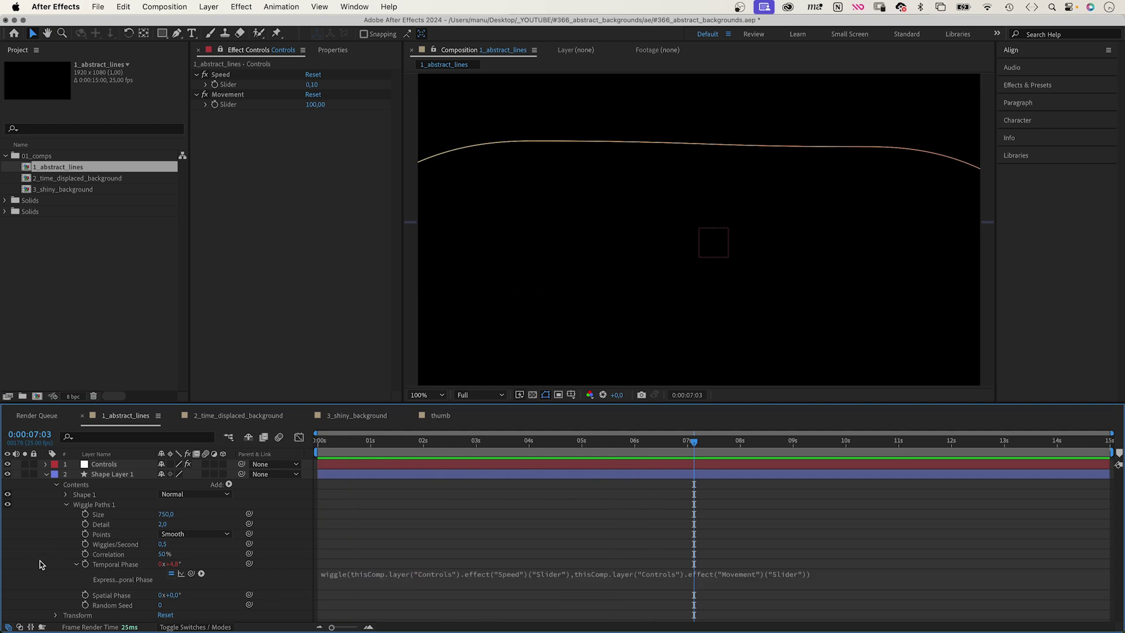
- Paste the wiggle expression into Spatial Phase and Rotation, then preview the rotating line
alt+click(84, 595)
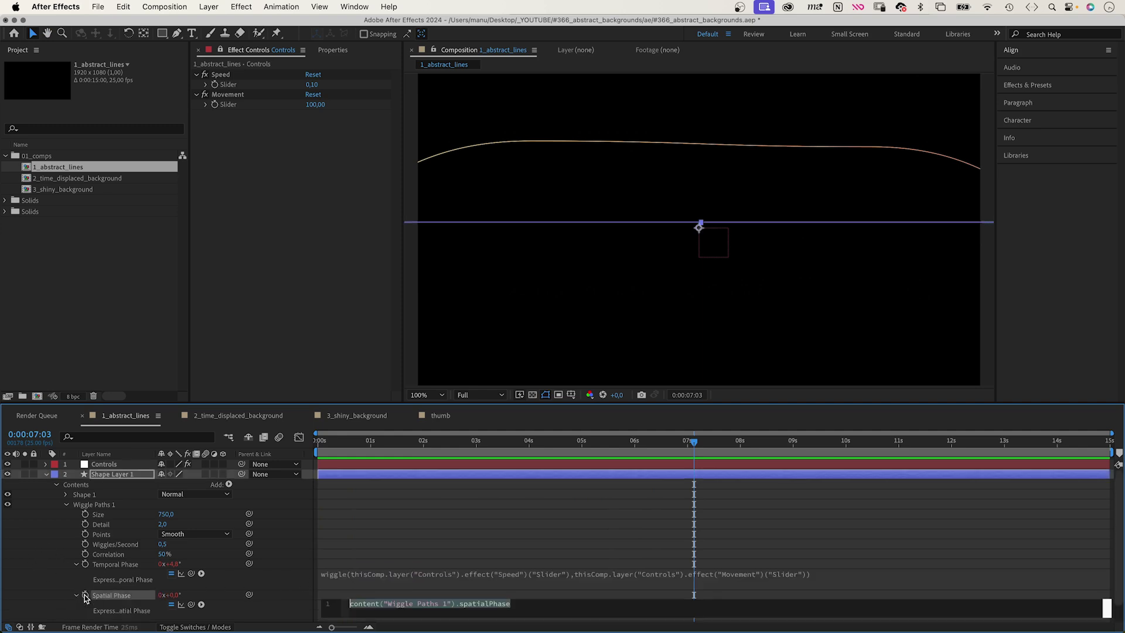
key(super+v)
click(48, 579)
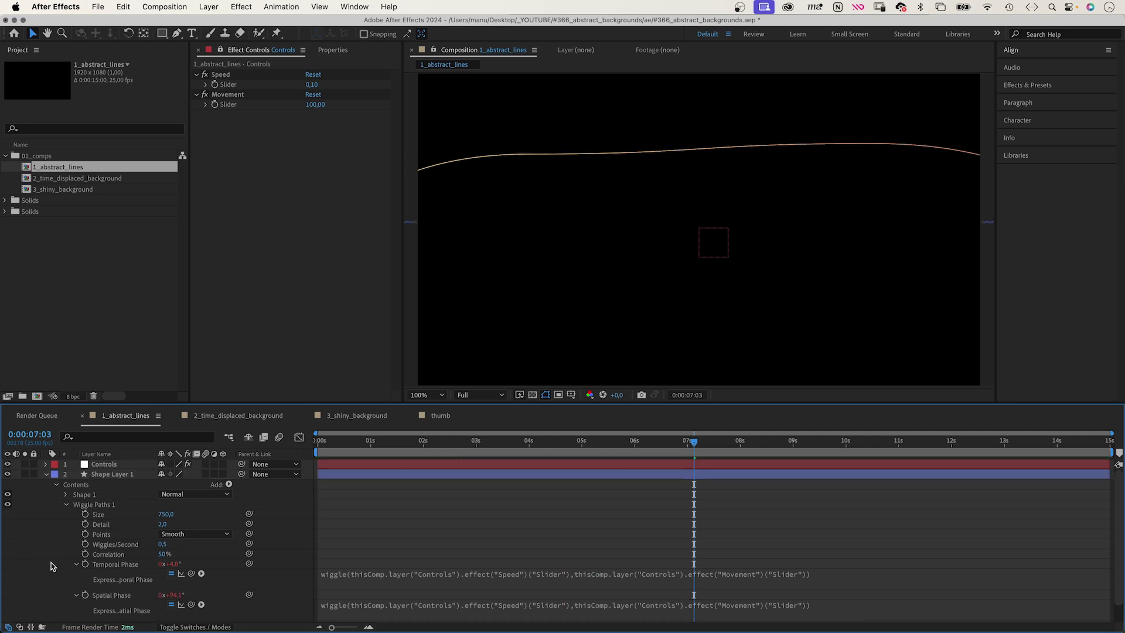
click(107, 479)
key(r)
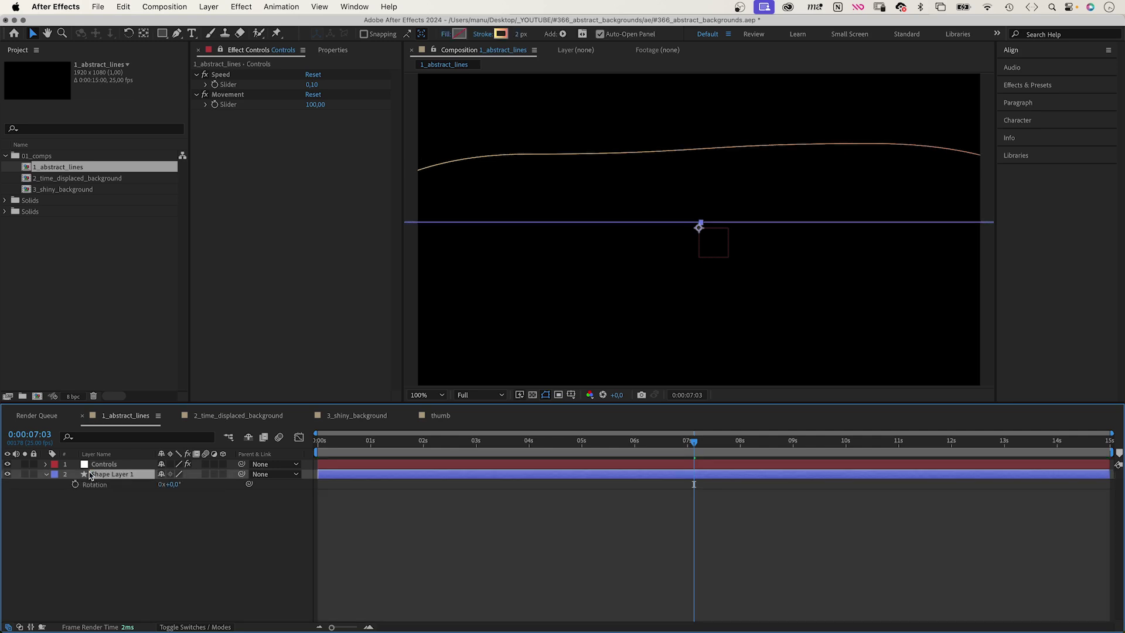
alt+click(75, 484)
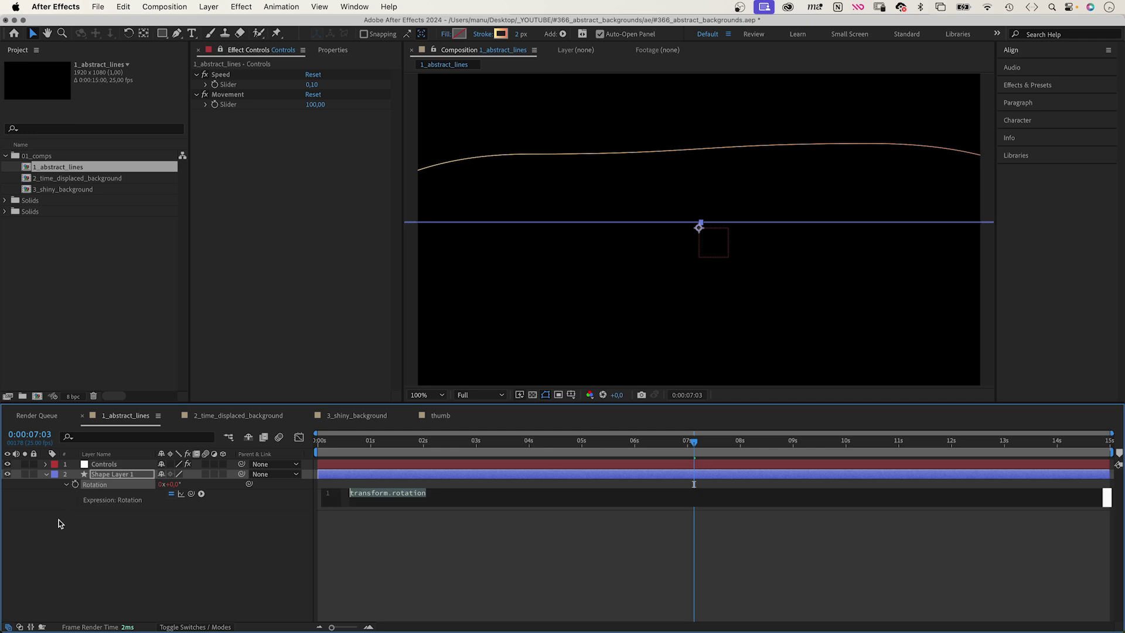
key(super+v)
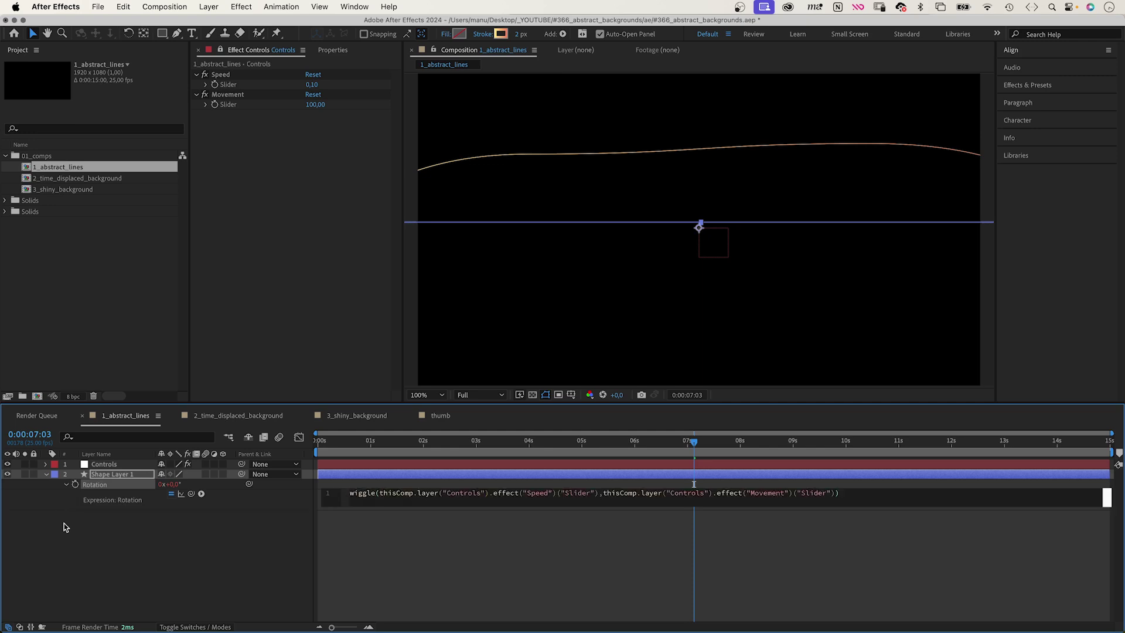
click(115, 549)
key(space)
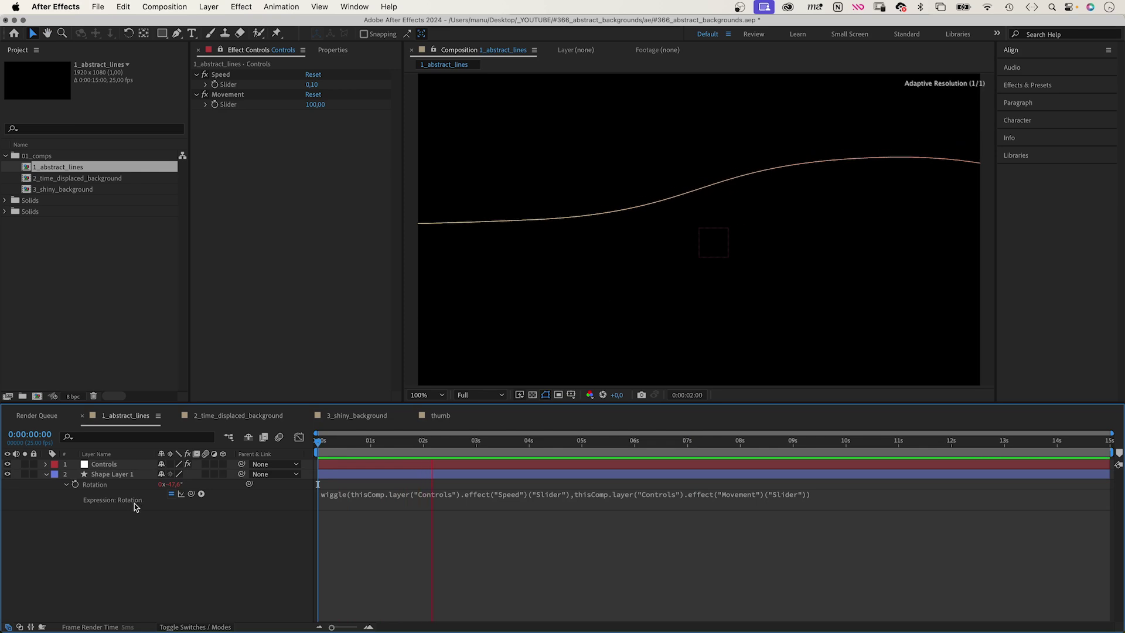
click(47, 474)
click(46, 474)
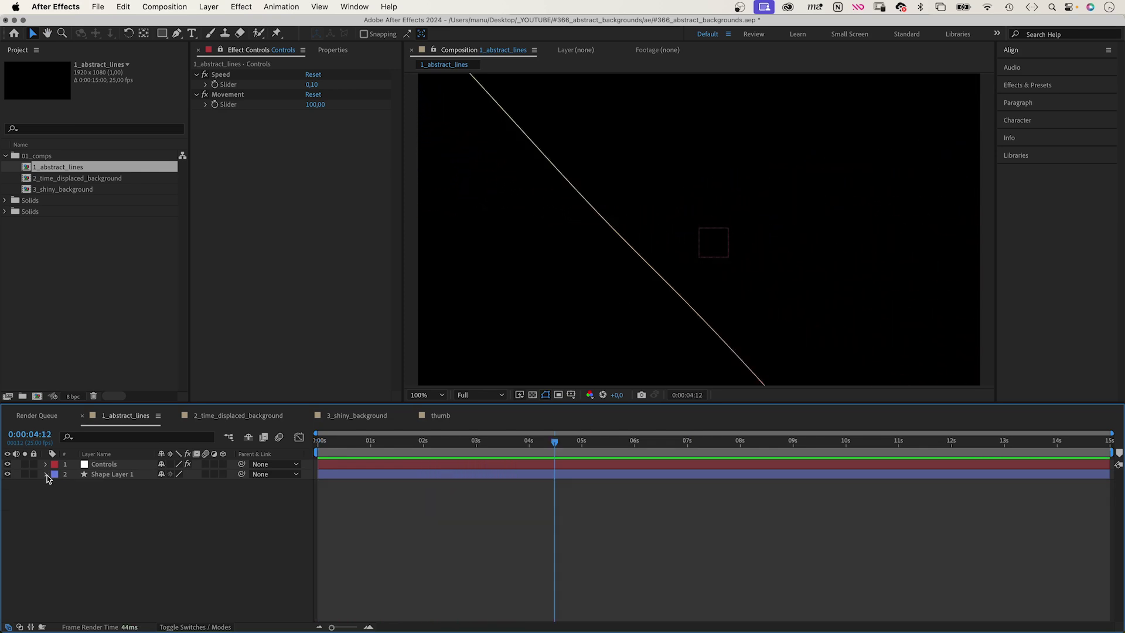
- Set the Wiggle Paths Random Seed expression to index
click(56, 484)
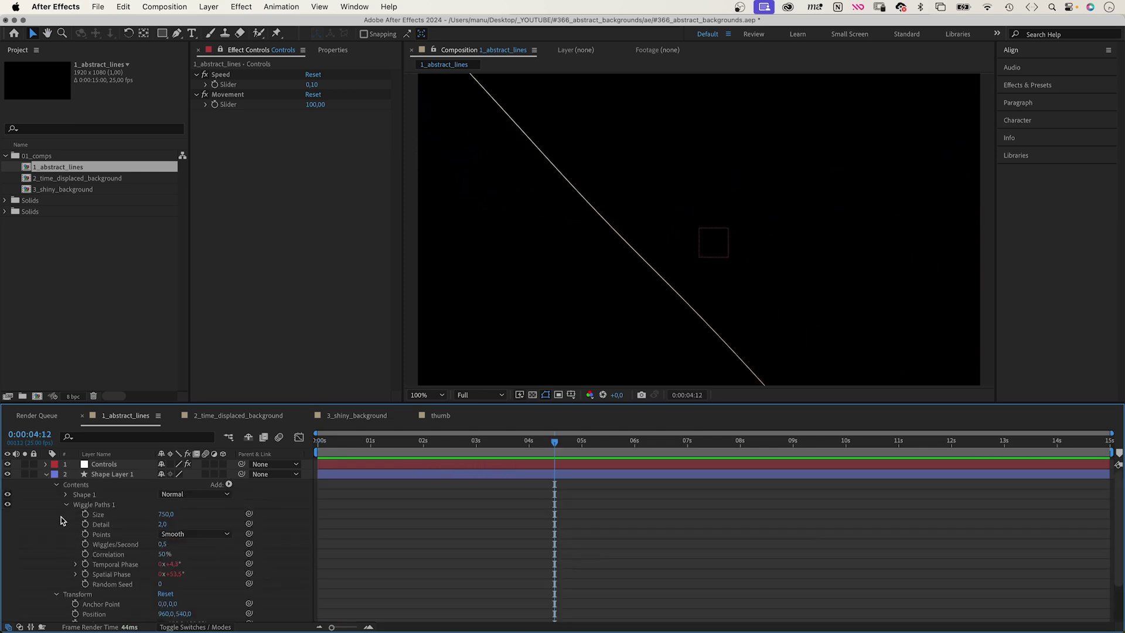
alt+click(84, 583)
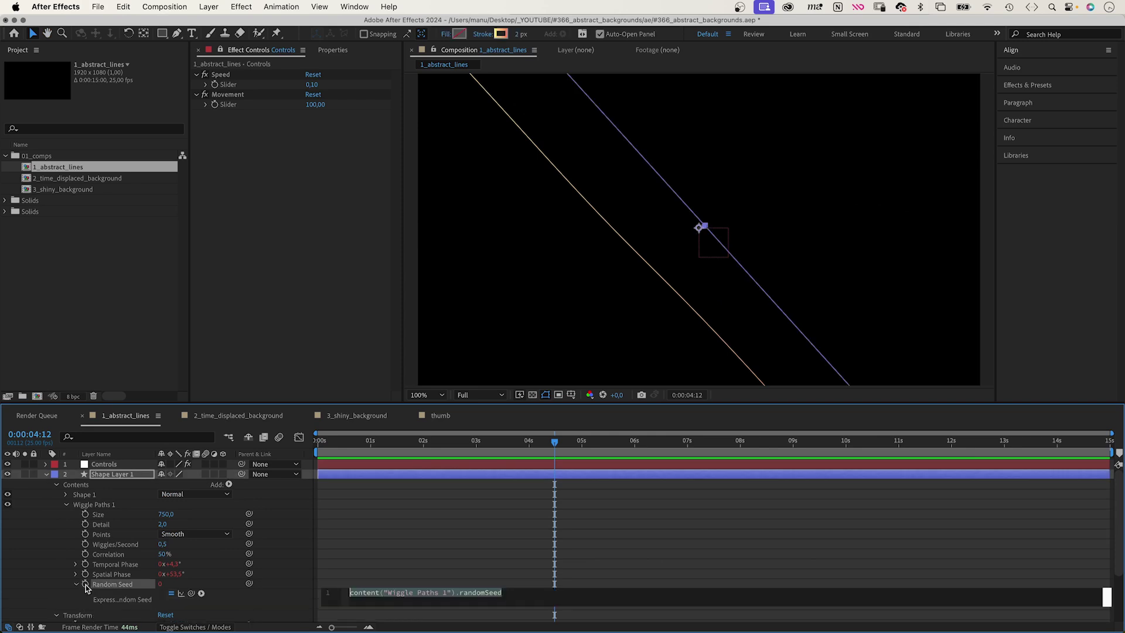
text(index)
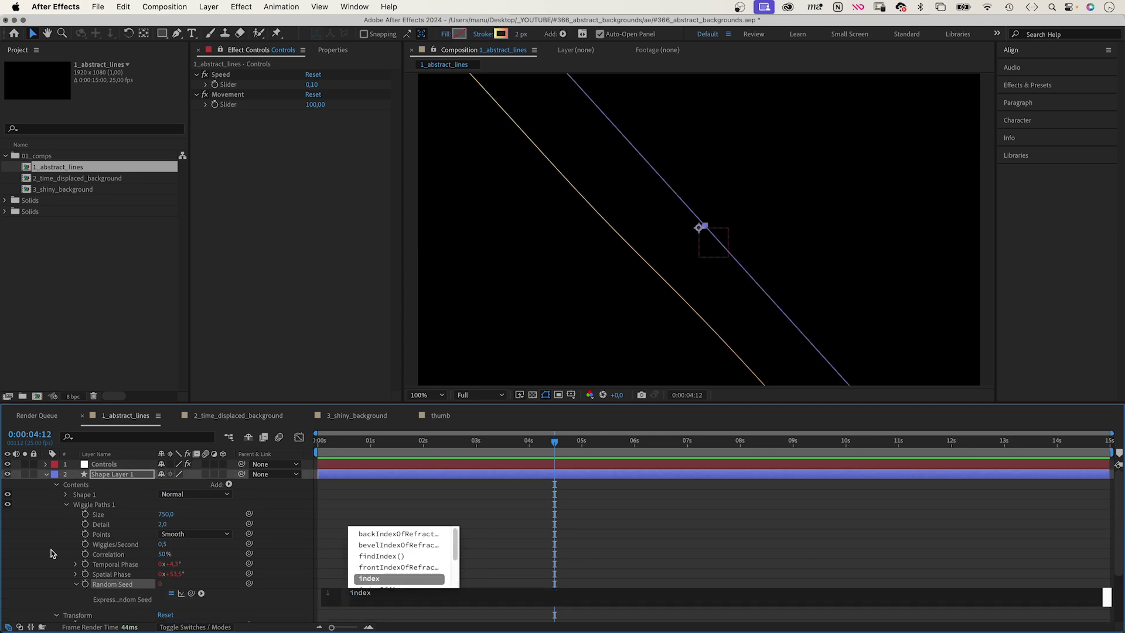
click(54, 598)
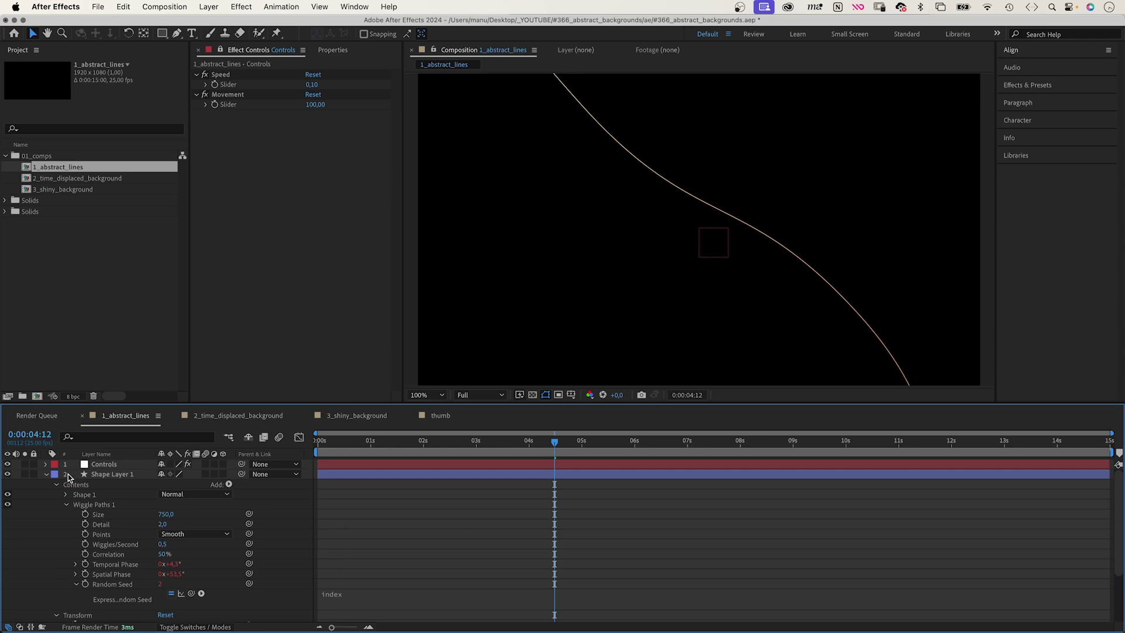
- Duplicate Shape Layer 1 twice into three lines and preview them
click(105, 476)
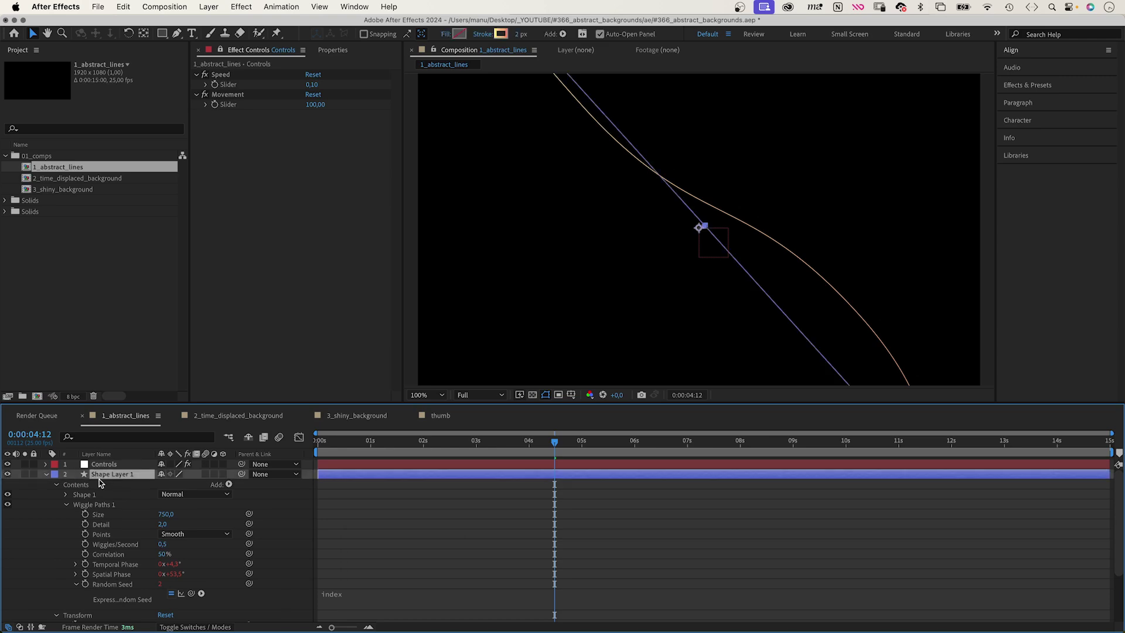
key(ctrl+d)
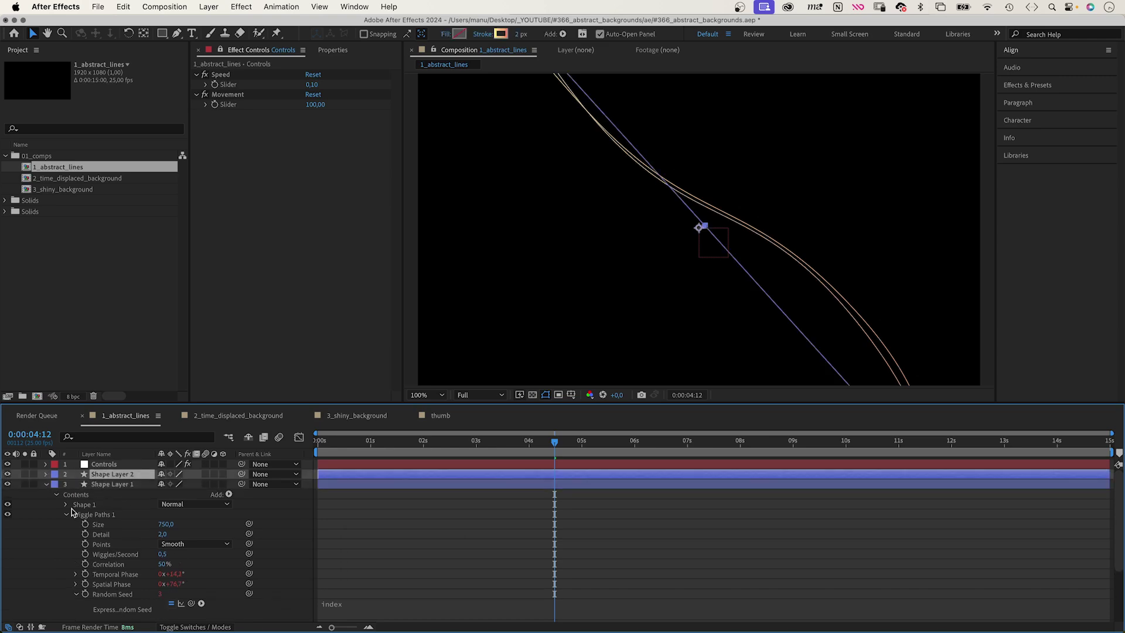
key(ctrl+d)
key(space)
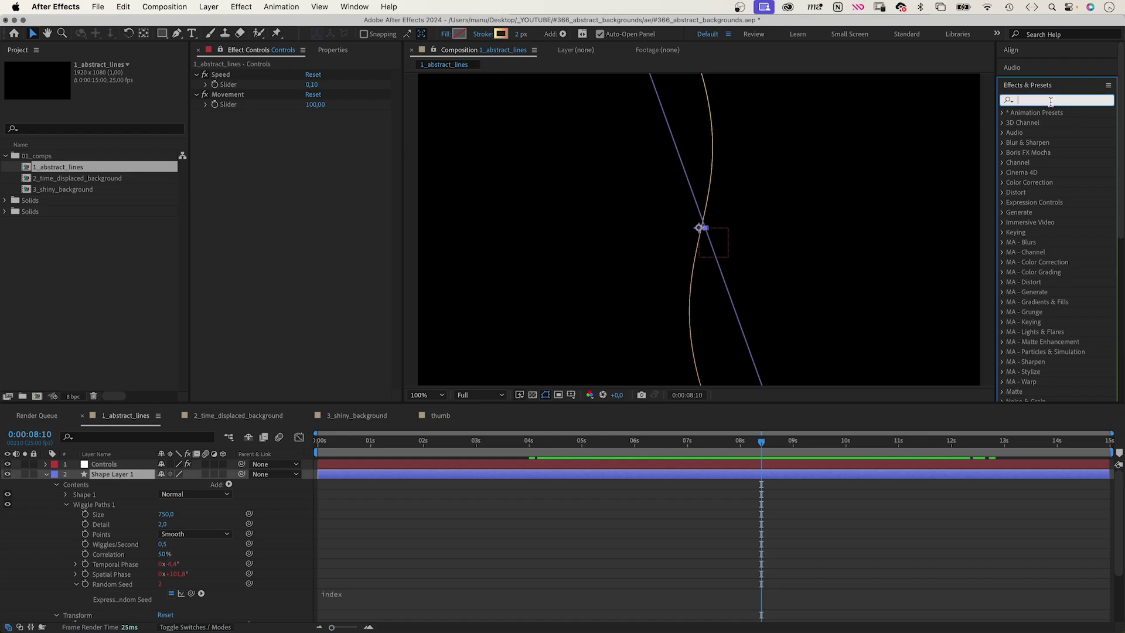
- Apply Echo to Shape Layer 1 with 50 echoes and Decay 0,95, then preview from the start
text(echo)
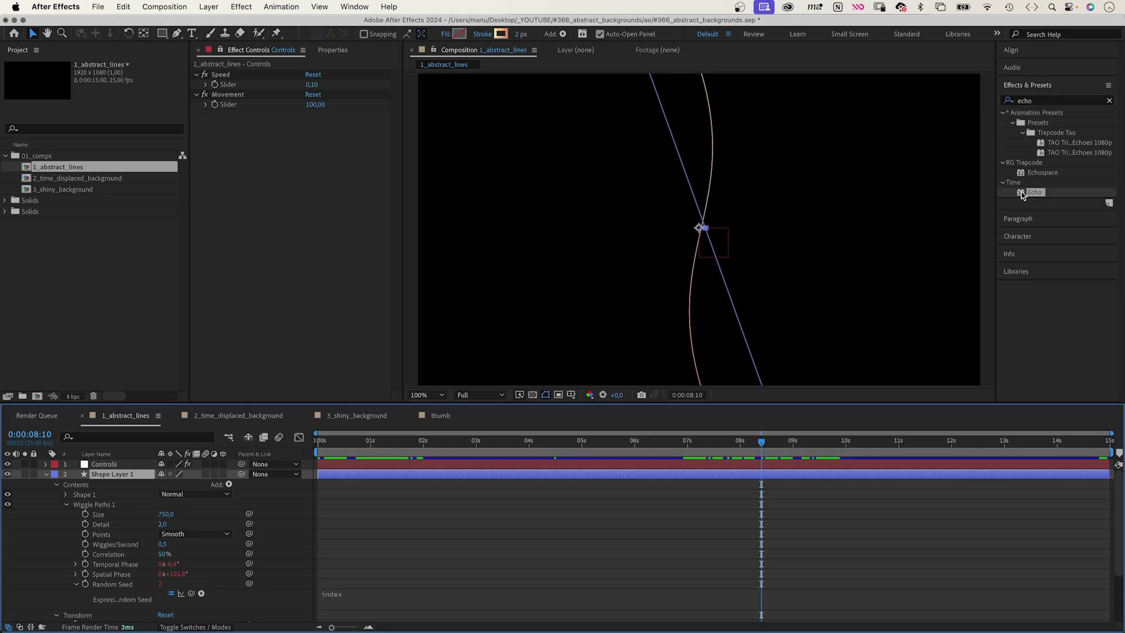
drag(1021, 192, 84, 481)
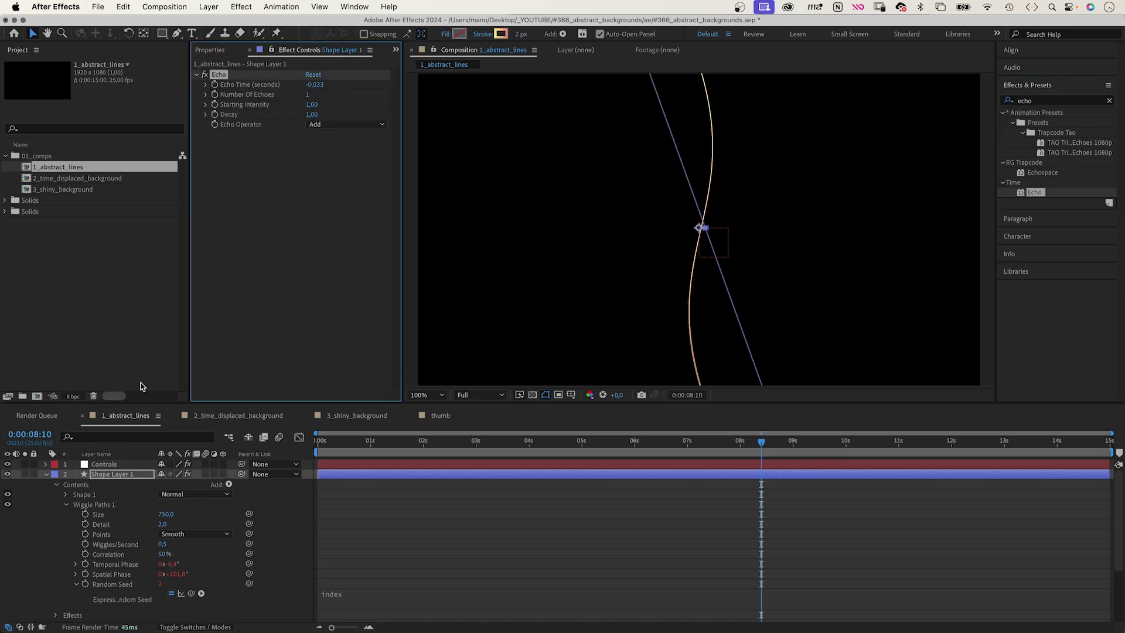
click(309, 94)
text(50)
key(Return)
click(313, 116)
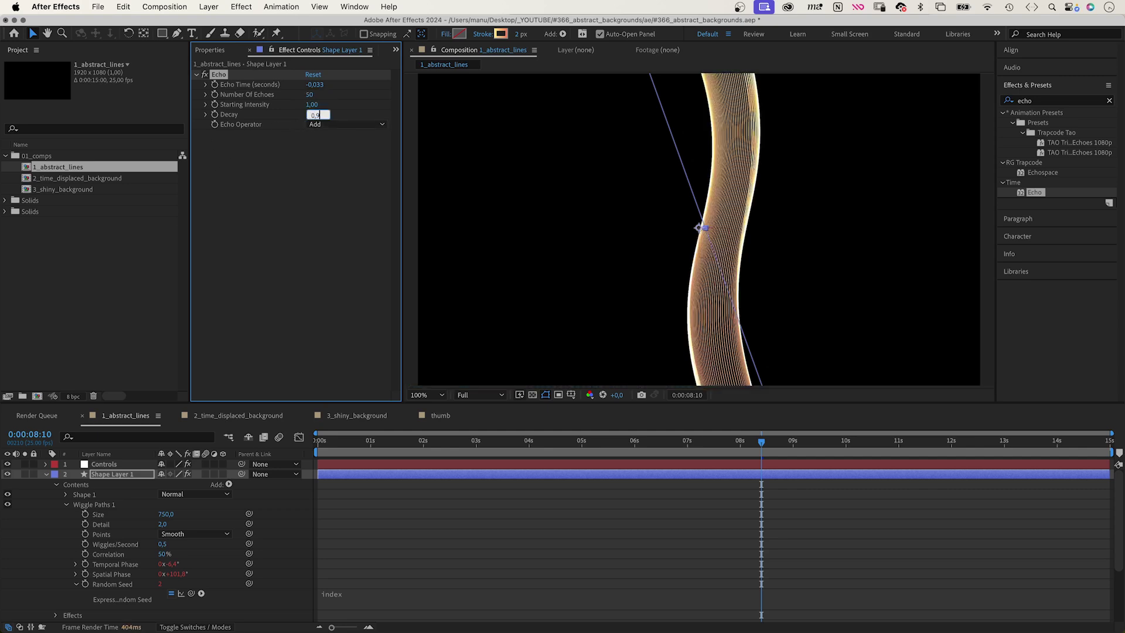
key(Return)
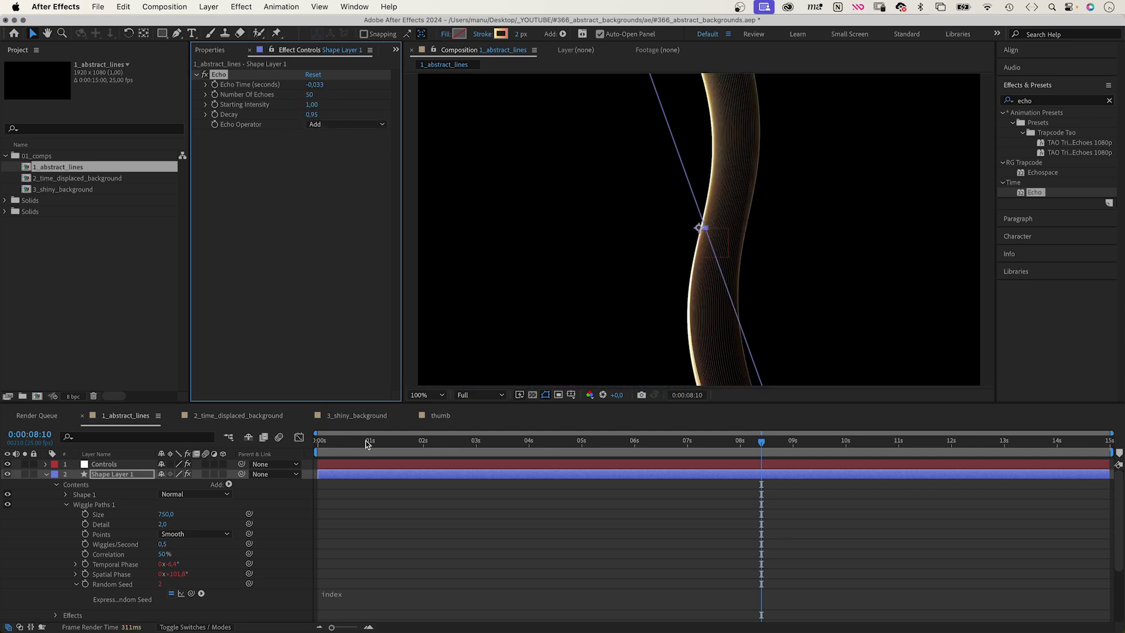
key(Home)
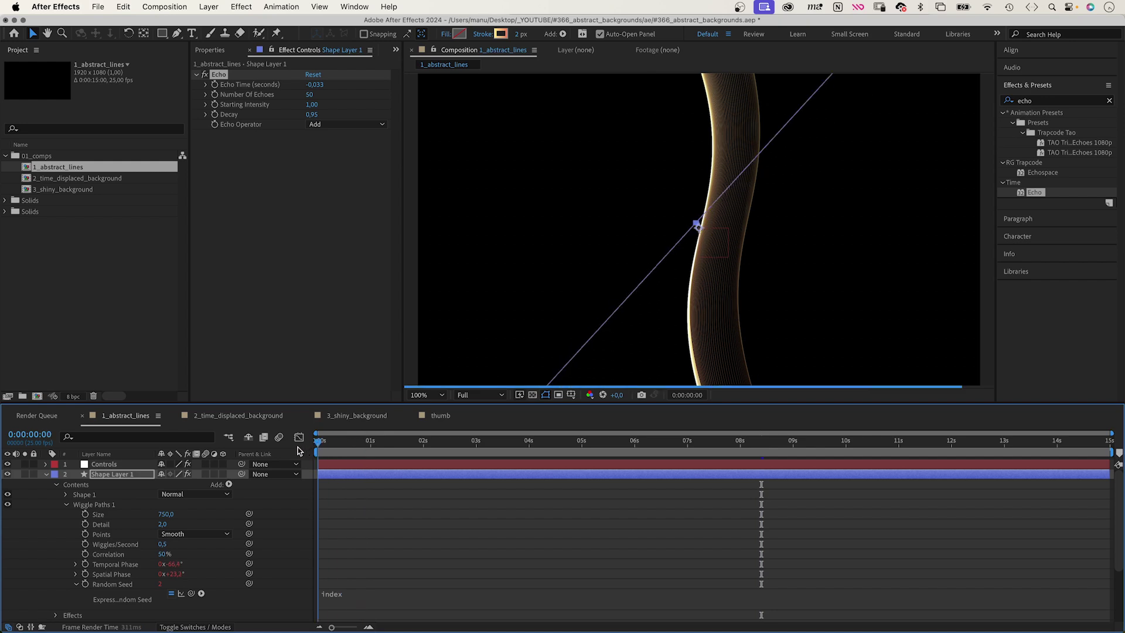
click(64, 546)
key(space)
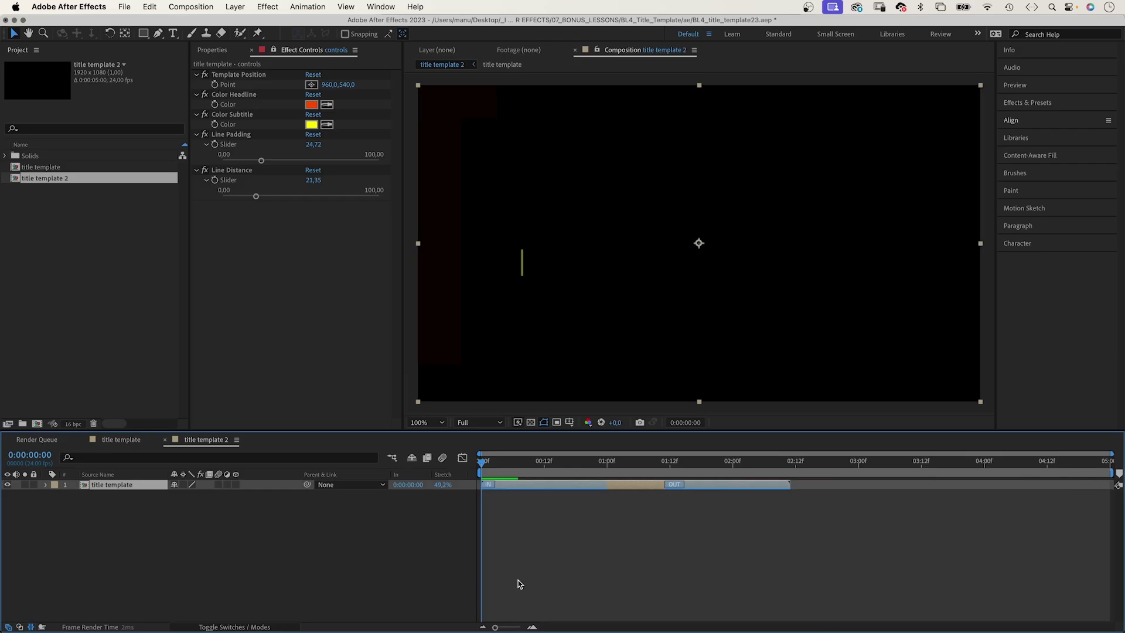
- Tweak the title promo (circle particles, wider DYNAMIC padding), then add a comp-sized 1920x1080 rectangle layer
key(space)
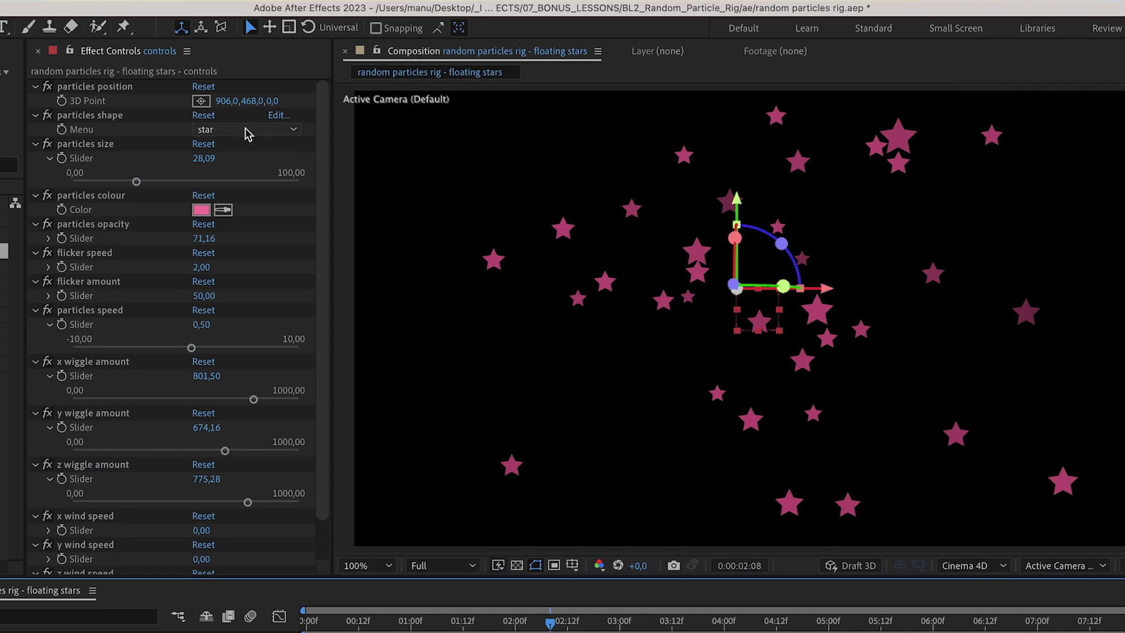
click(246, 129)
click(241, 148)
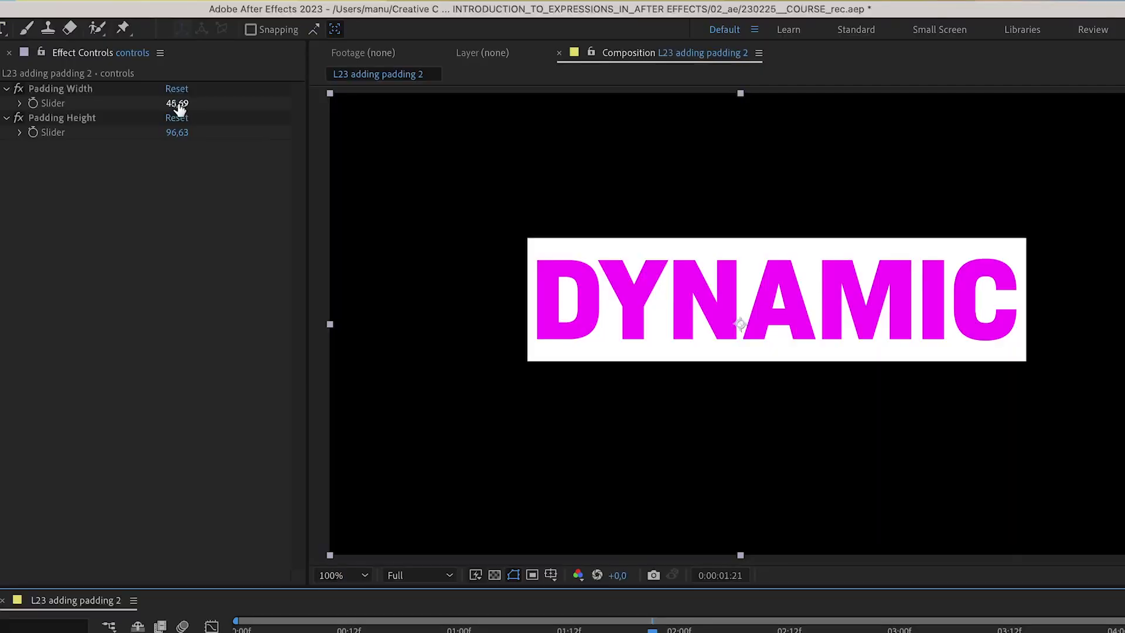
drag(181, 104, 328, 95)
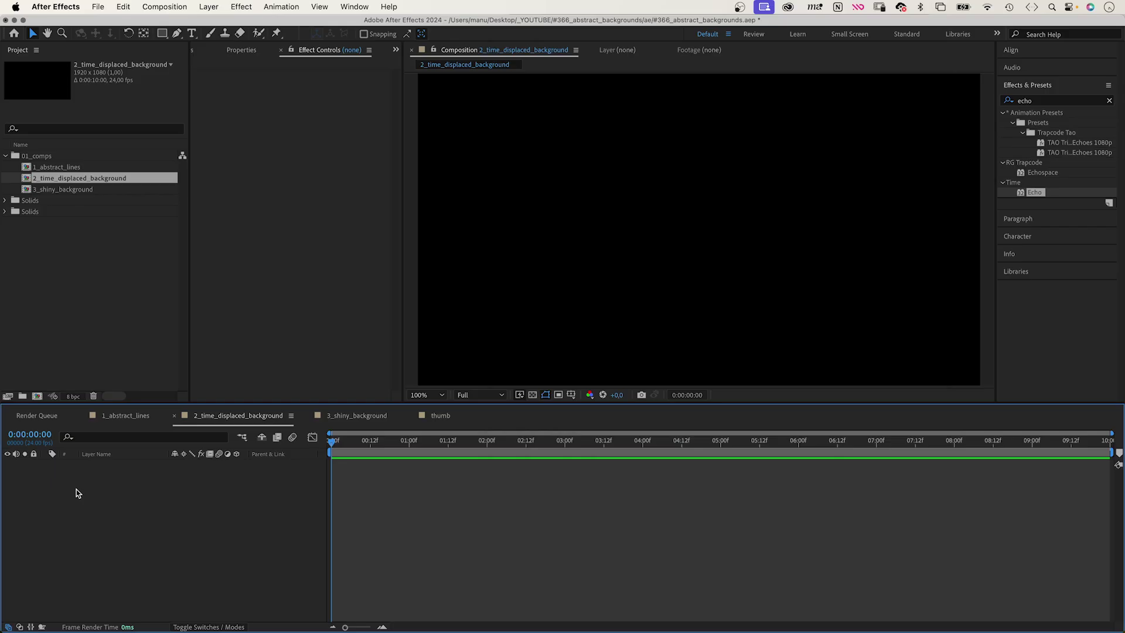
double_click(162, 33)
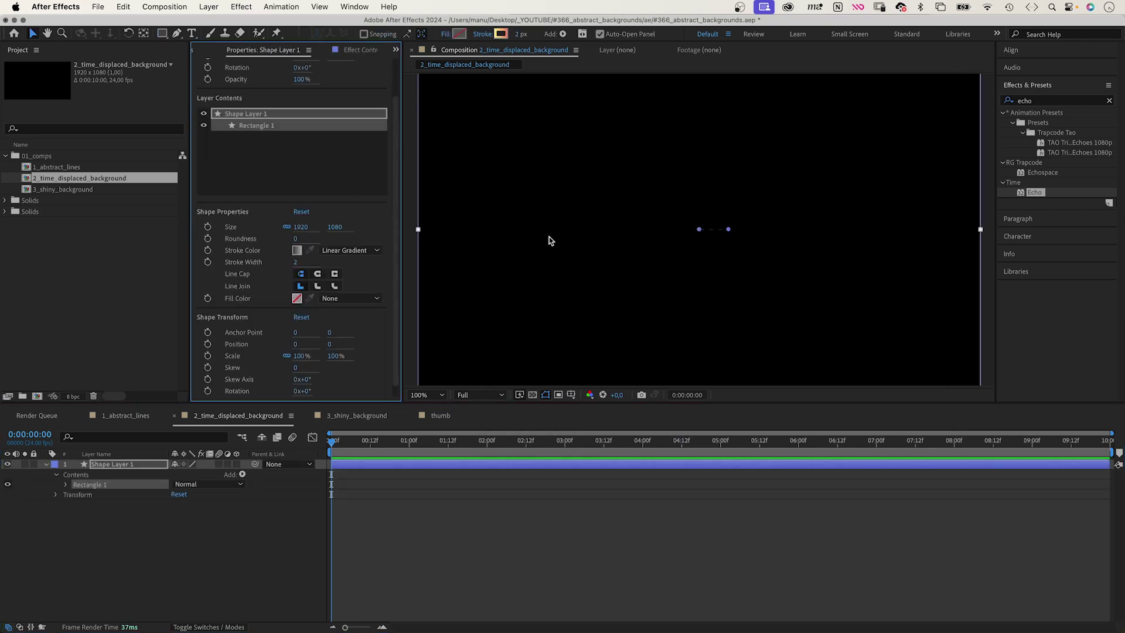
- Give the rectangle a linear gradient fill and no stroke
click(445, 34)
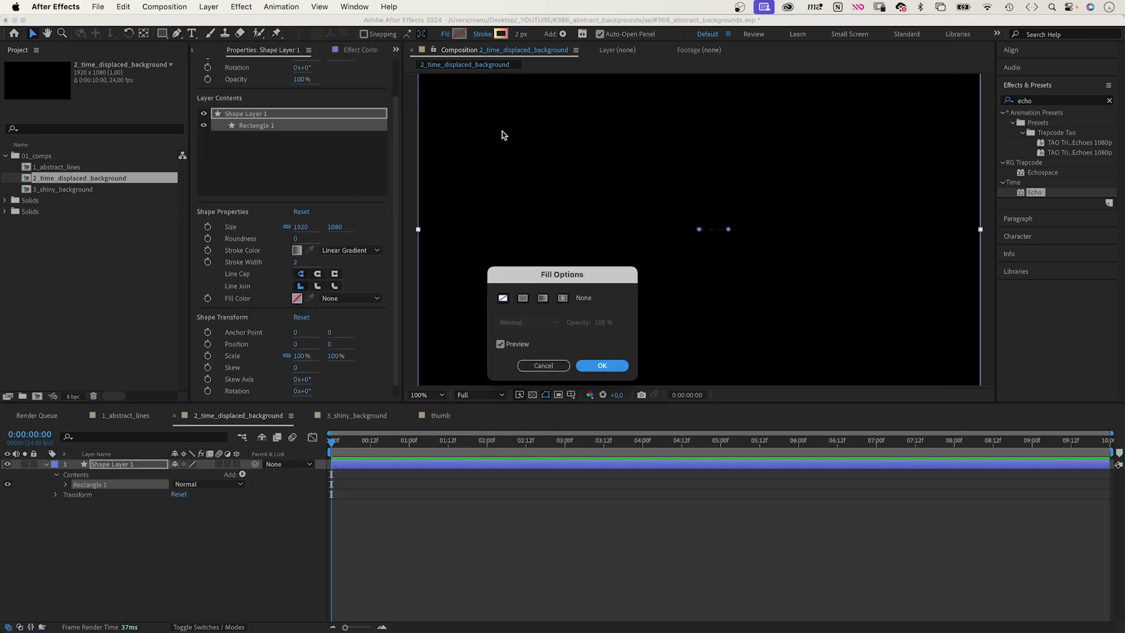
click(542, 298)
click(597, 365)
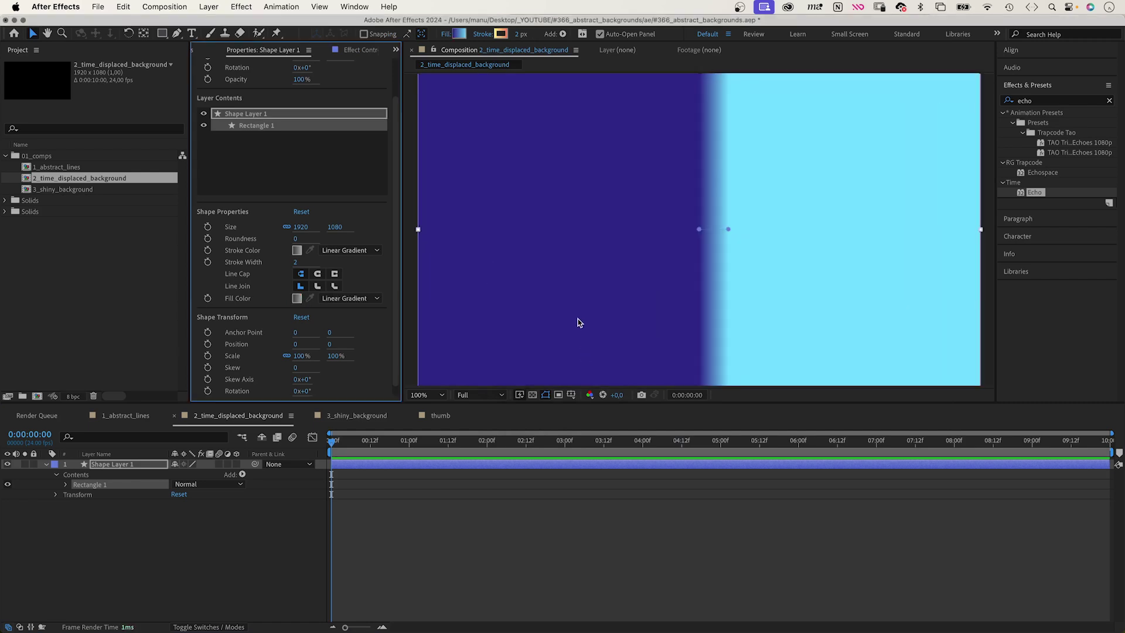
click(483, 34)
click(501, 297)
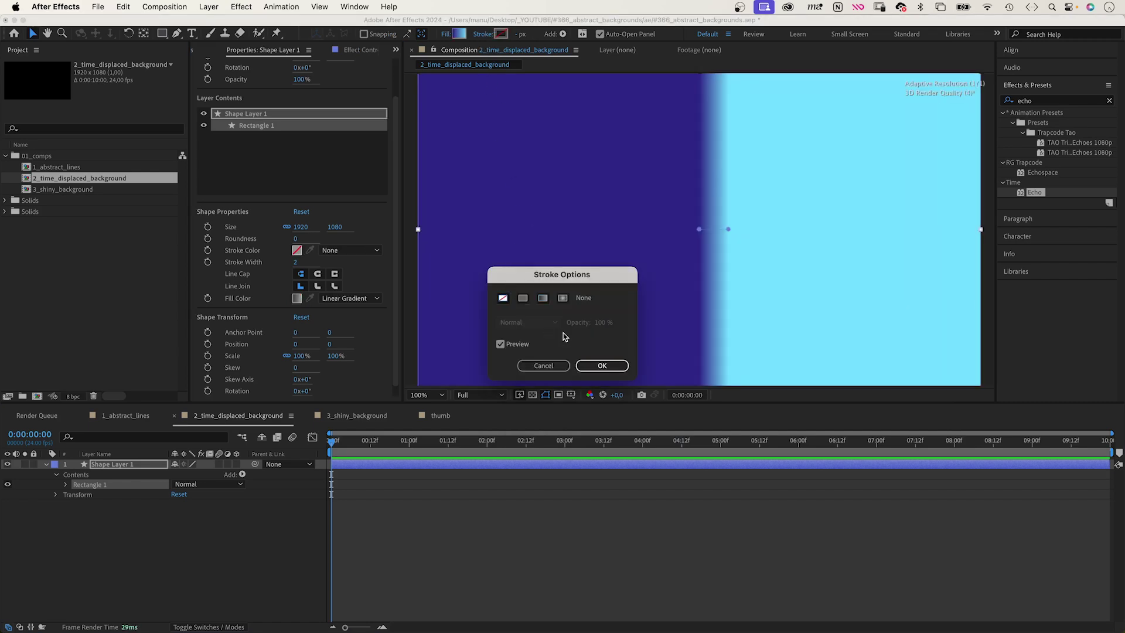
click(602, 366)
- Apply the blue gradient colours and stretch the gradient from the comp's left edge to its right edge
click(460, 33)
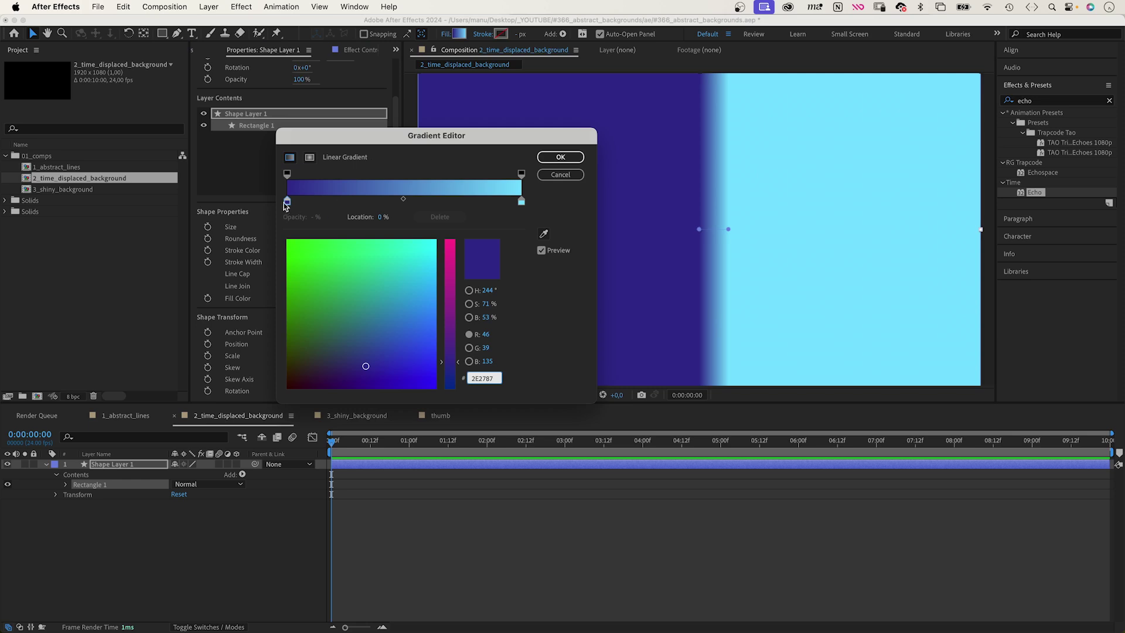
click(566, 158)
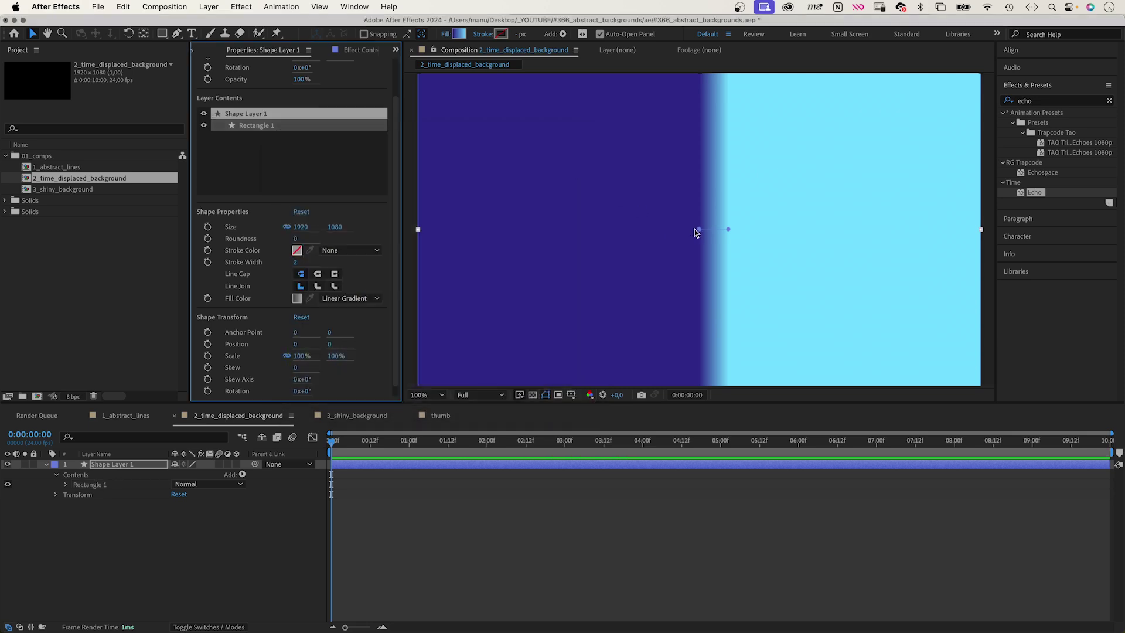
drag(698, 229, 419, 229)
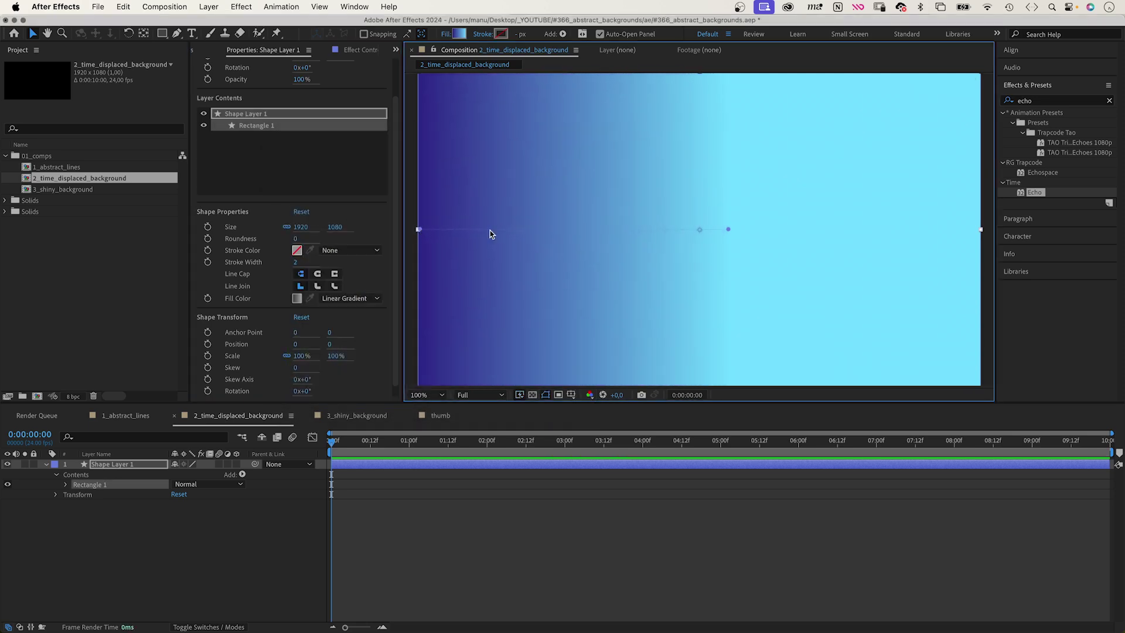
drag(729, 232, 981, 229)
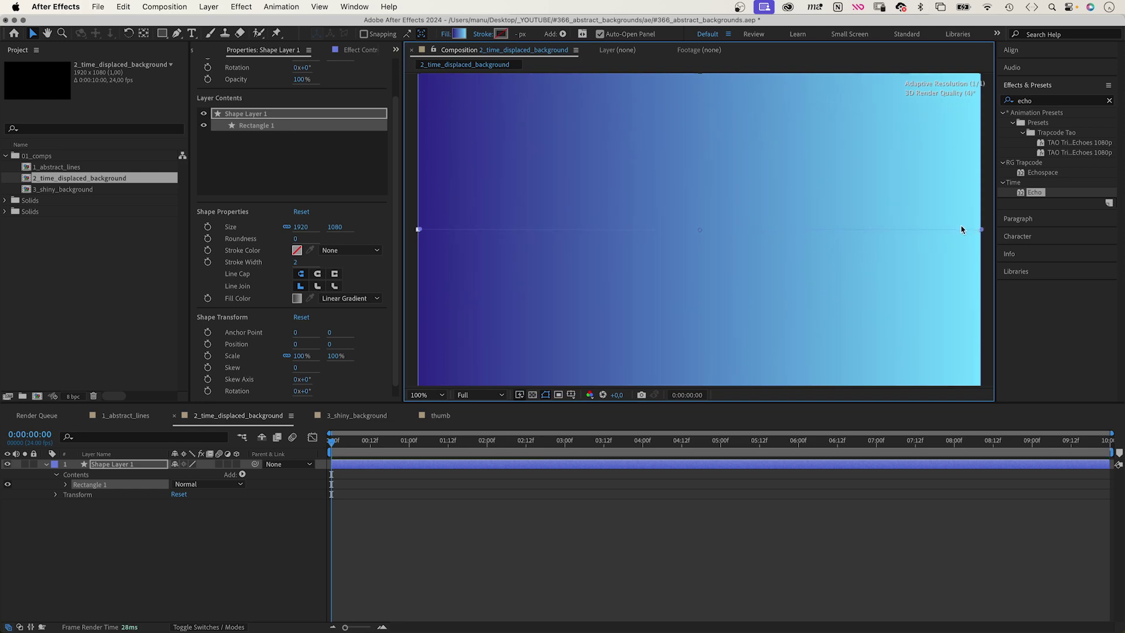
- Rename the shape layer to background and deselect it
click(129, 468)
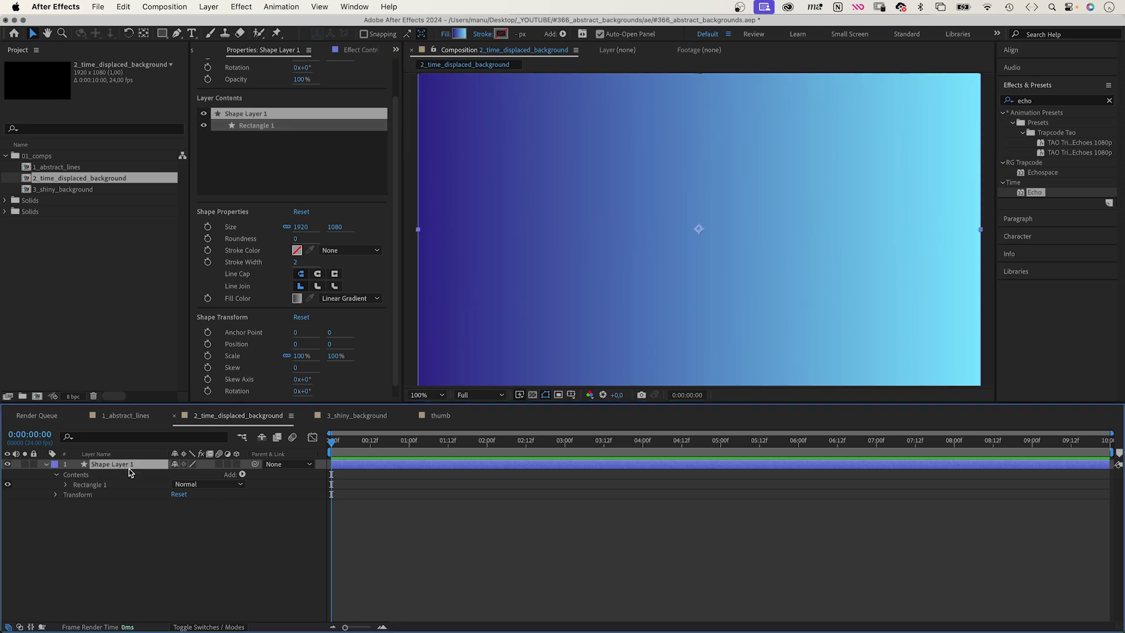
key(Return)
text(background)
key(Return)
click(127, 546)
- Create a new solid layer named displacement map
key(super+y)
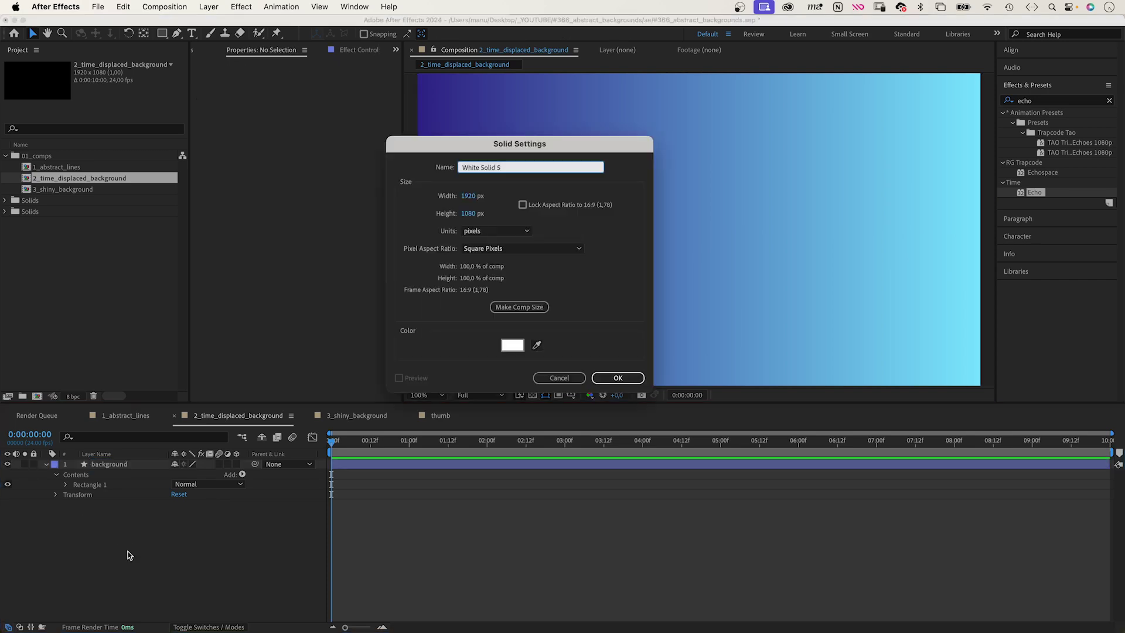
text(displacement map)
key(Return)
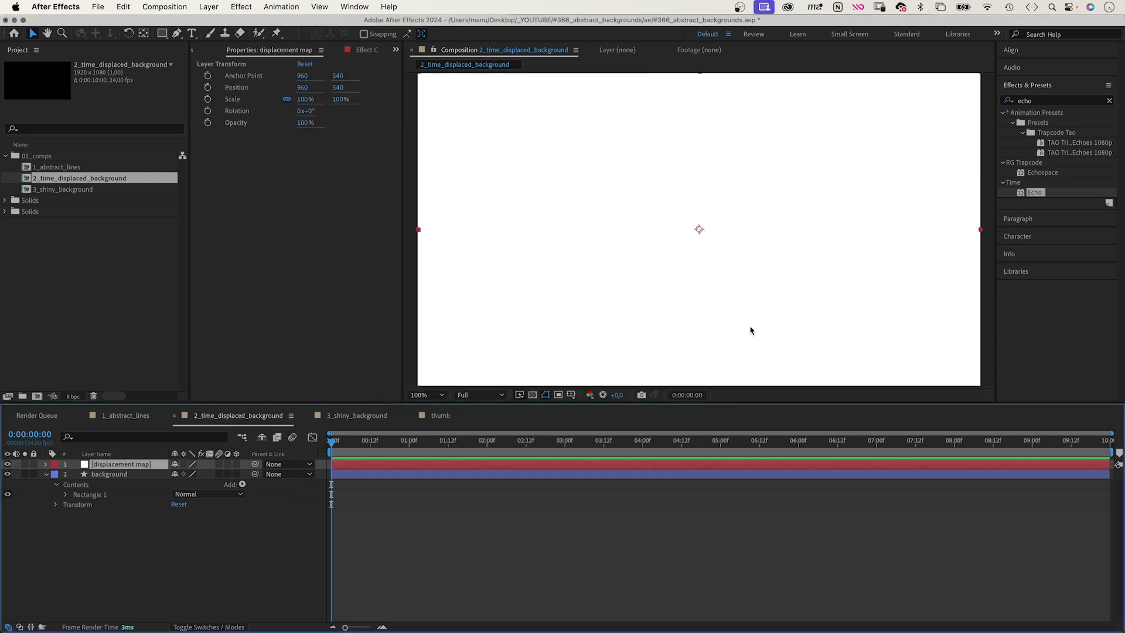
- Apply a Radial Gradient Ramp to the displacement map with its start at 960,540
click(1026, 103)
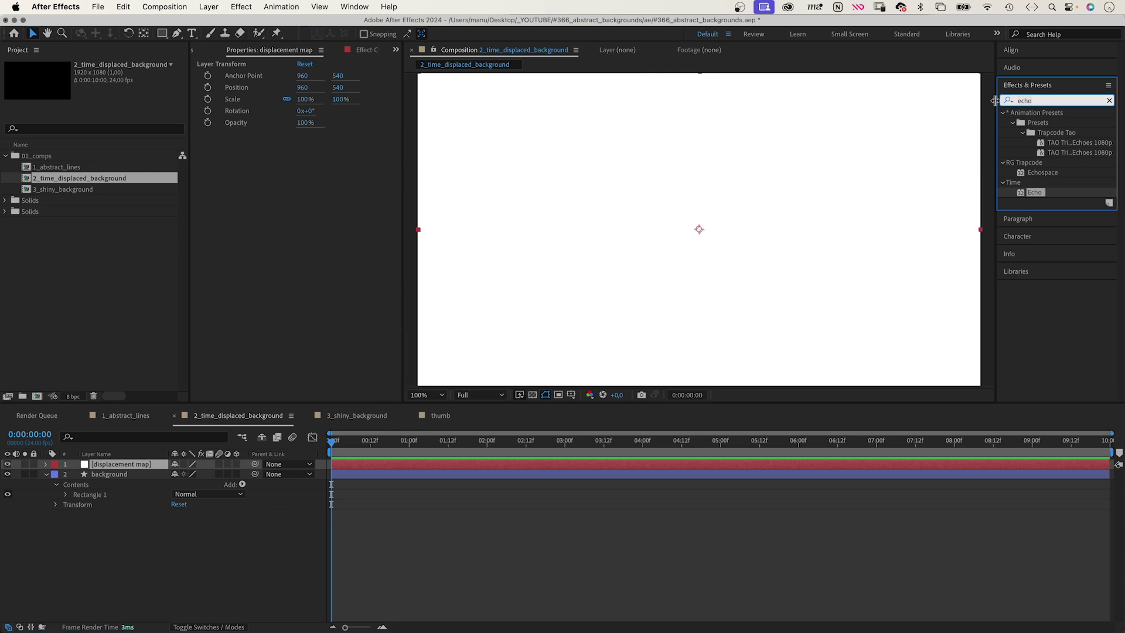
text(gradient)
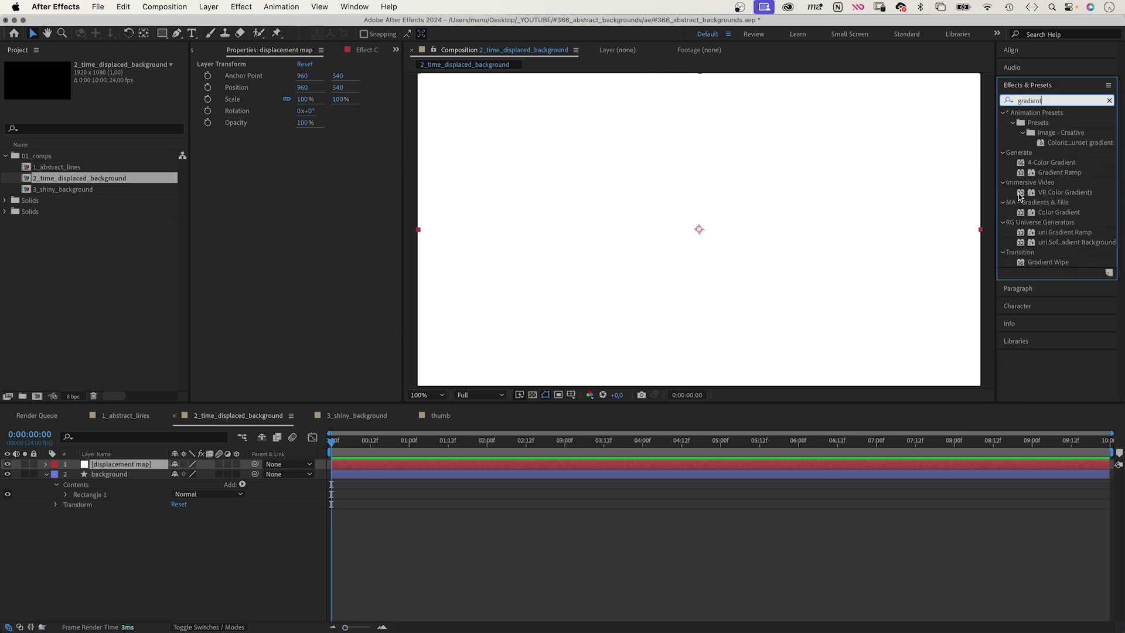
drag(1024, 173, 674, 256)
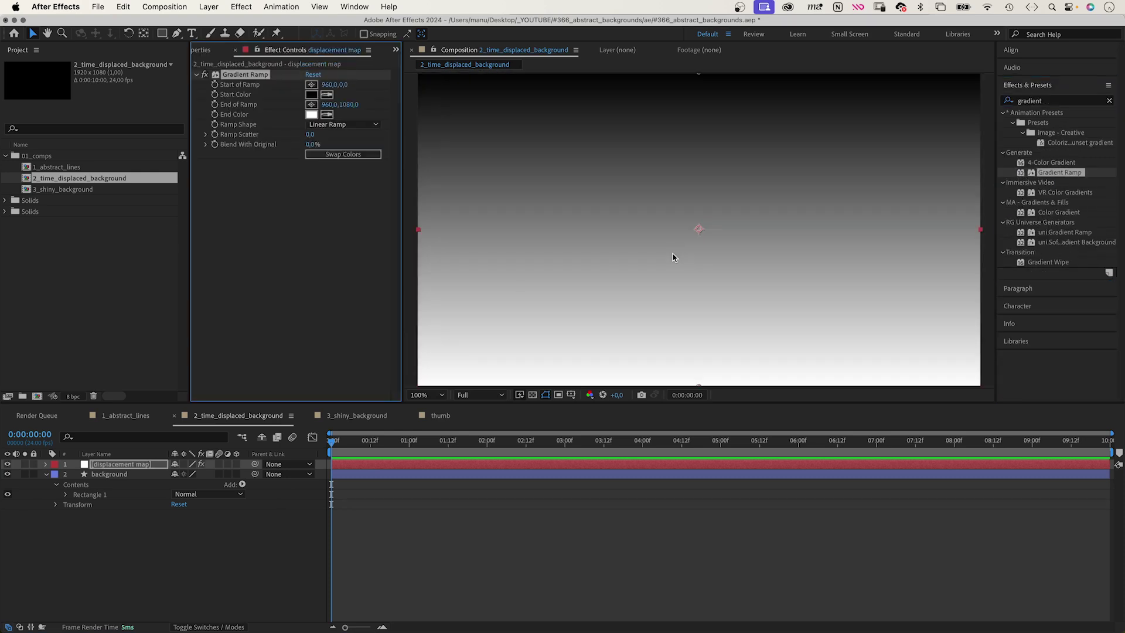
click(343, 125)
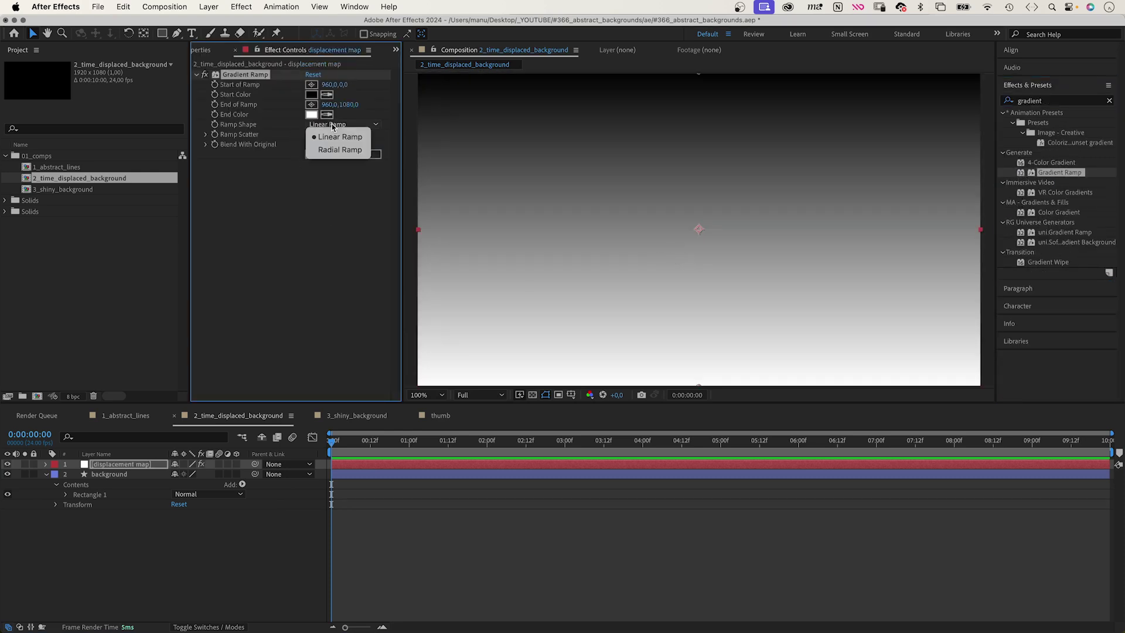
click(338, 151)
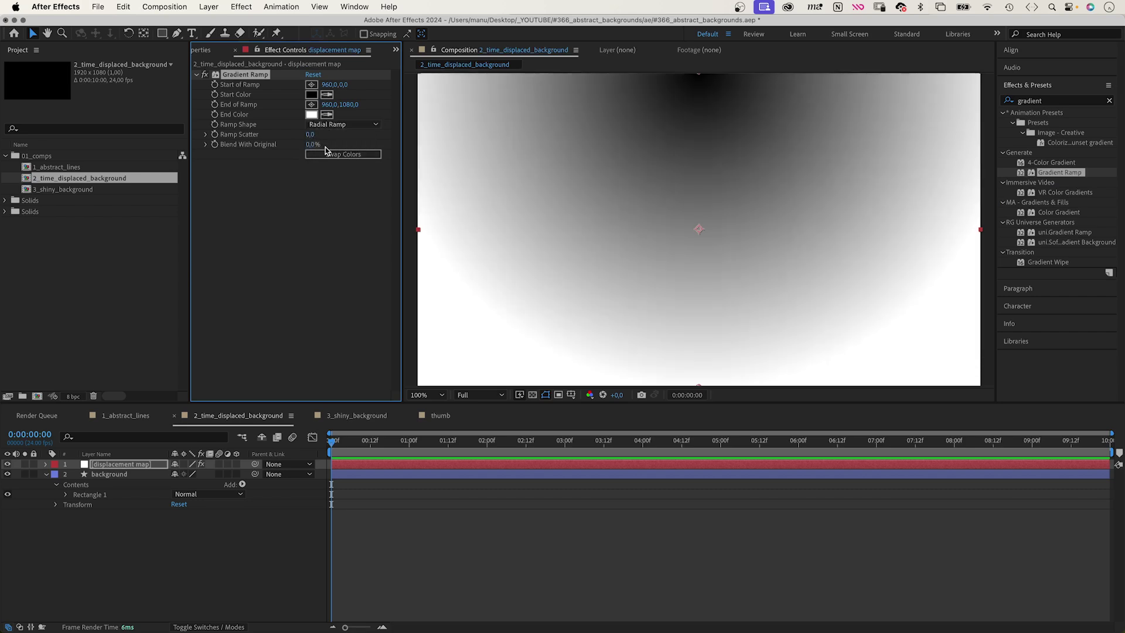
drag(325, 87, 670, 75)
click(346, 85)
key(Return)
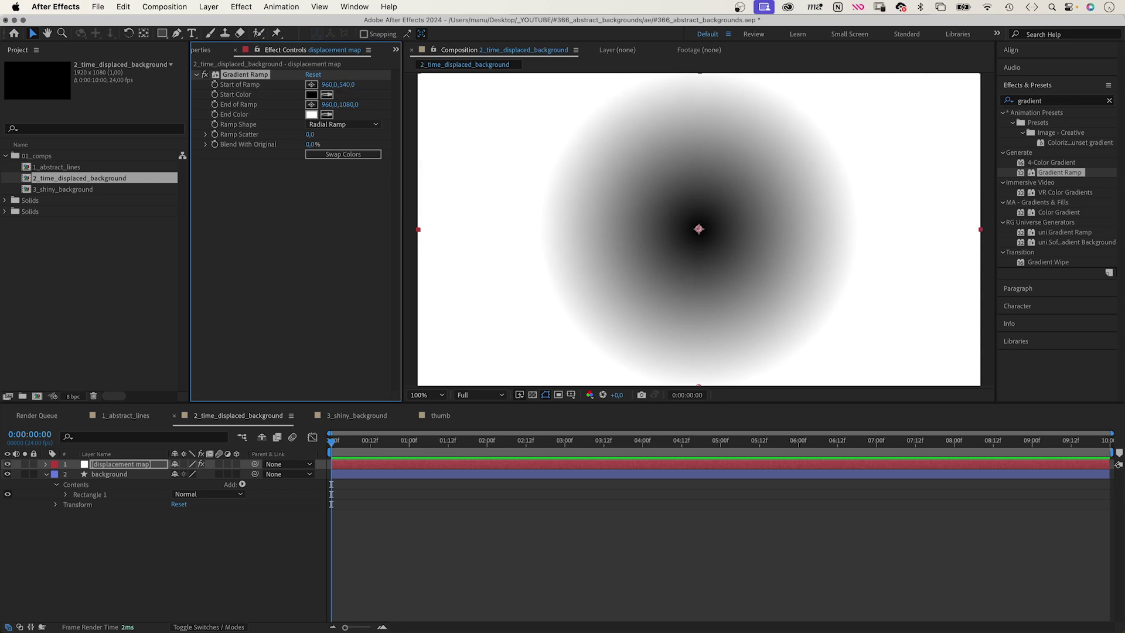
click(1055, 100)
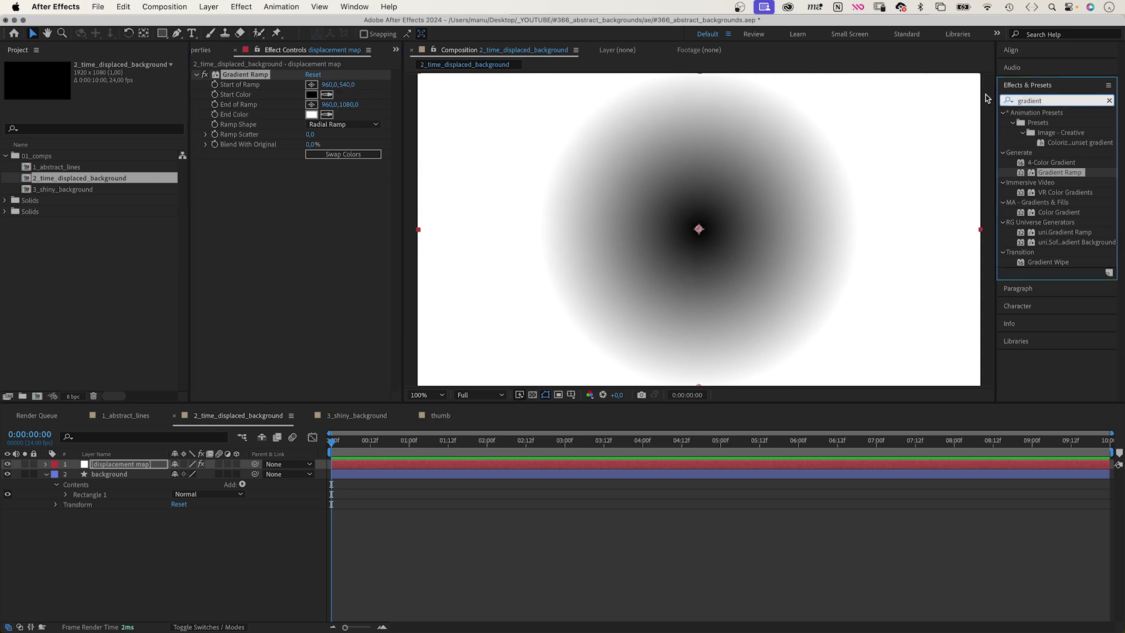
- Apply Posterize to the displacement map and stretch End of Ramp X to about 1941
text(poster)
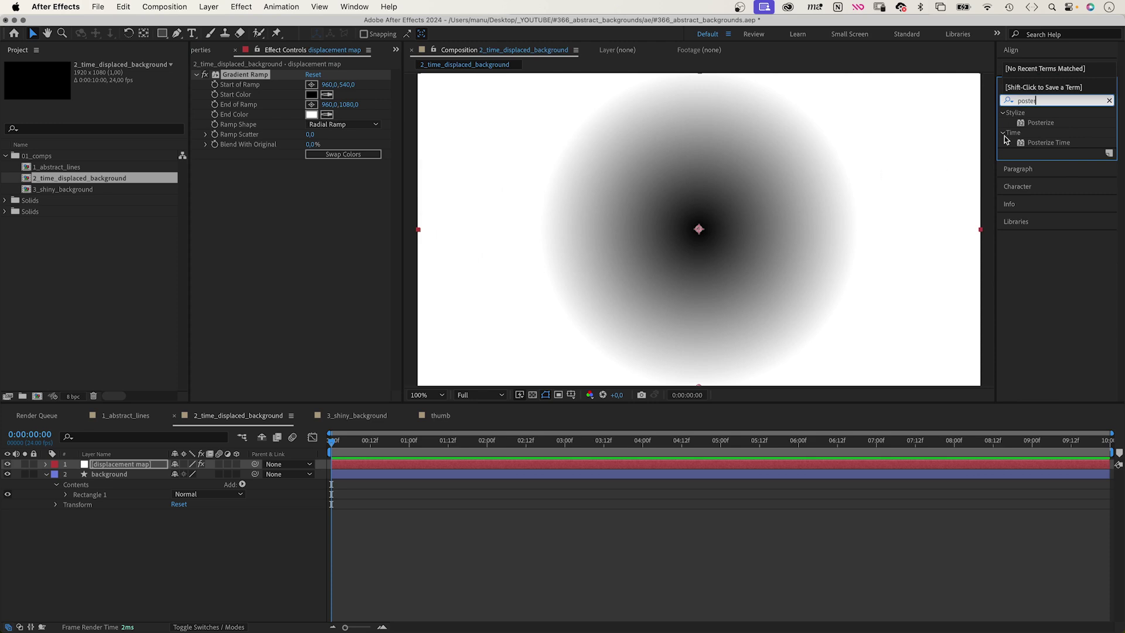
drag(1038, 122, 304, 229)
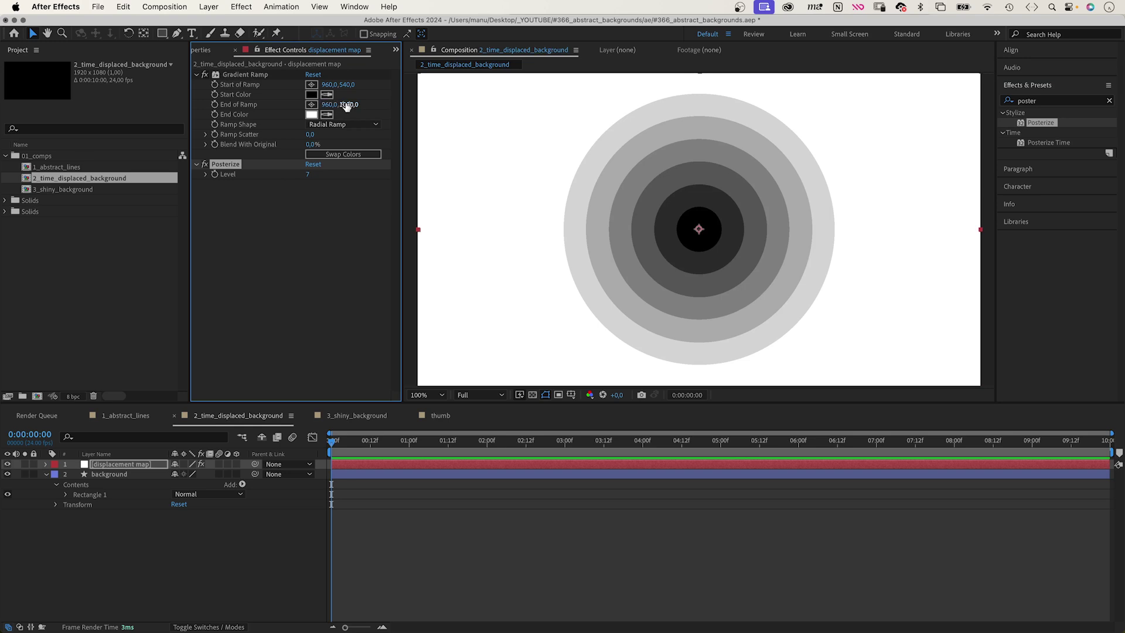
drag(331, 104, 855, 57)
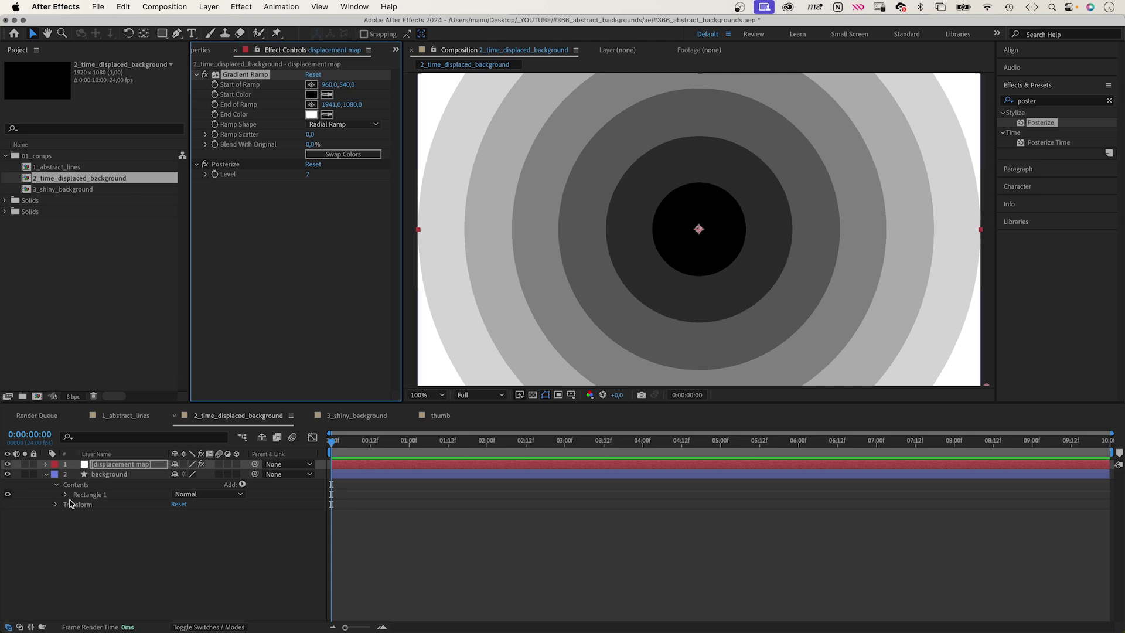
click(111, 478)
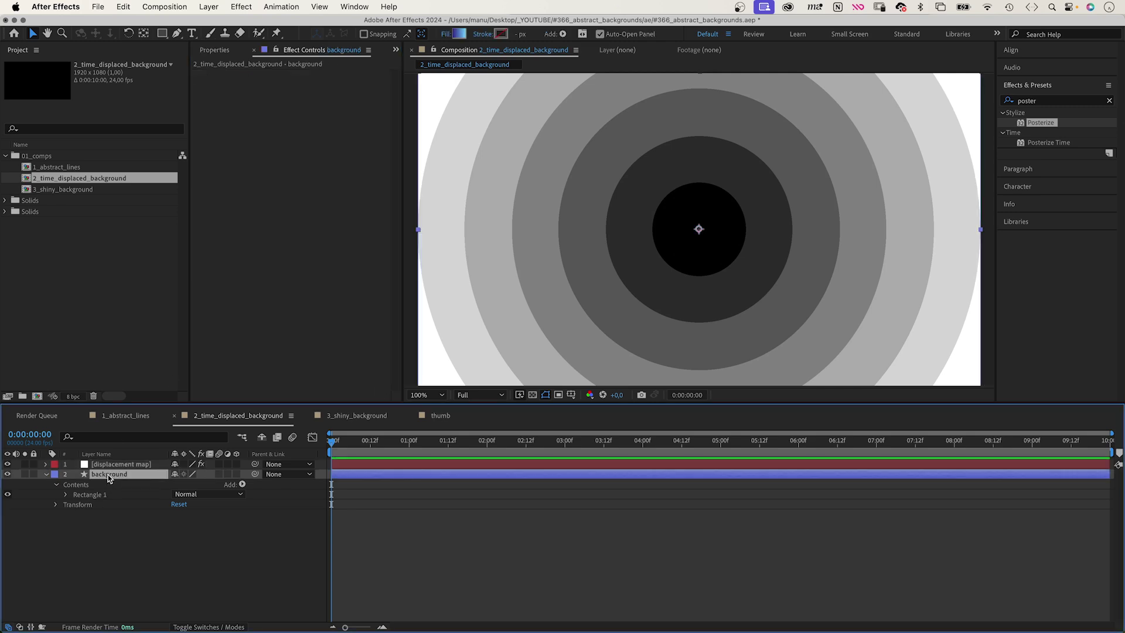
- Apply Time Displacement to the background layer and hide the displacement map layer
double_click(1048, 101)
text(t)
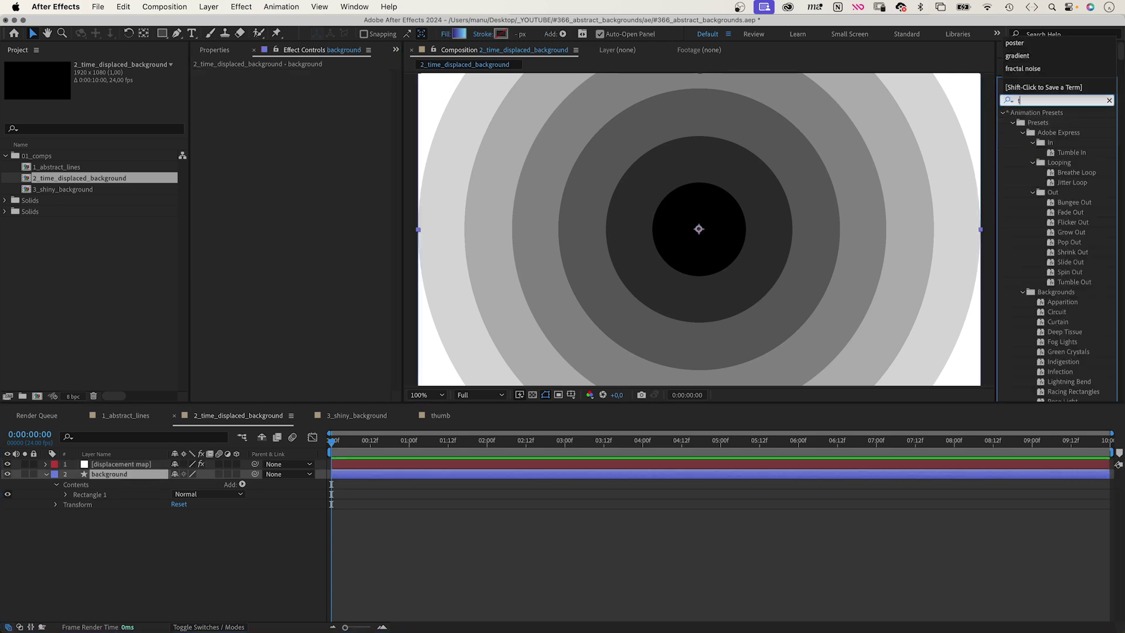
text(ime dis)
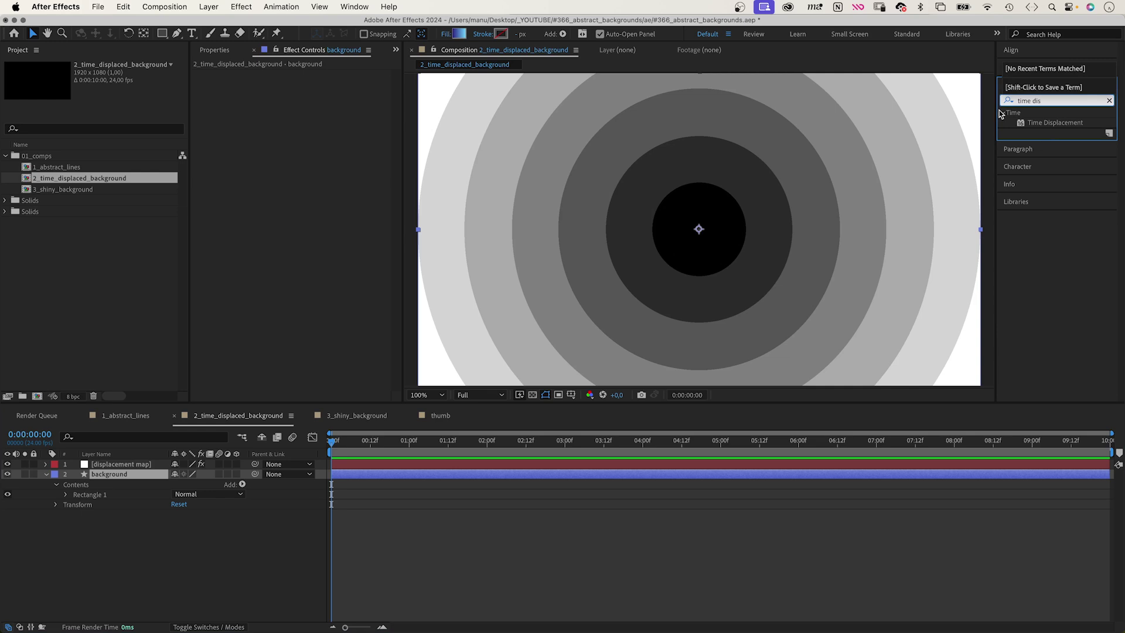
drag(1023, 125, 119, 485)
click(8, 464)
- Set Time Displacement Layer to 1. displacement map with Effects & Masks as source, then preview
click(324, 85)
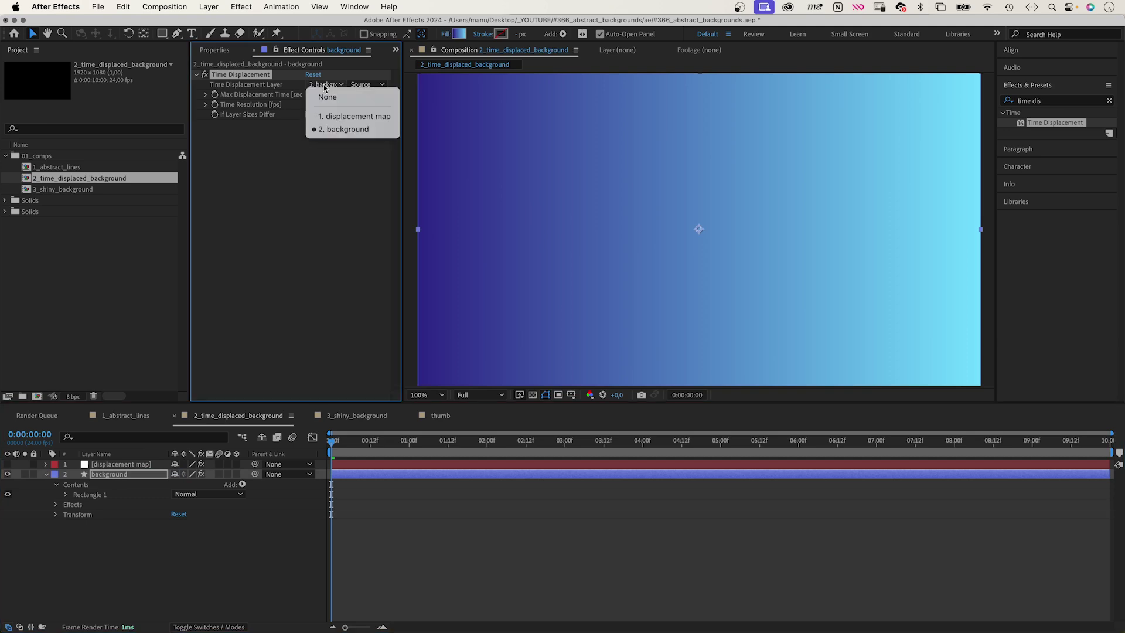
click(341, 117)
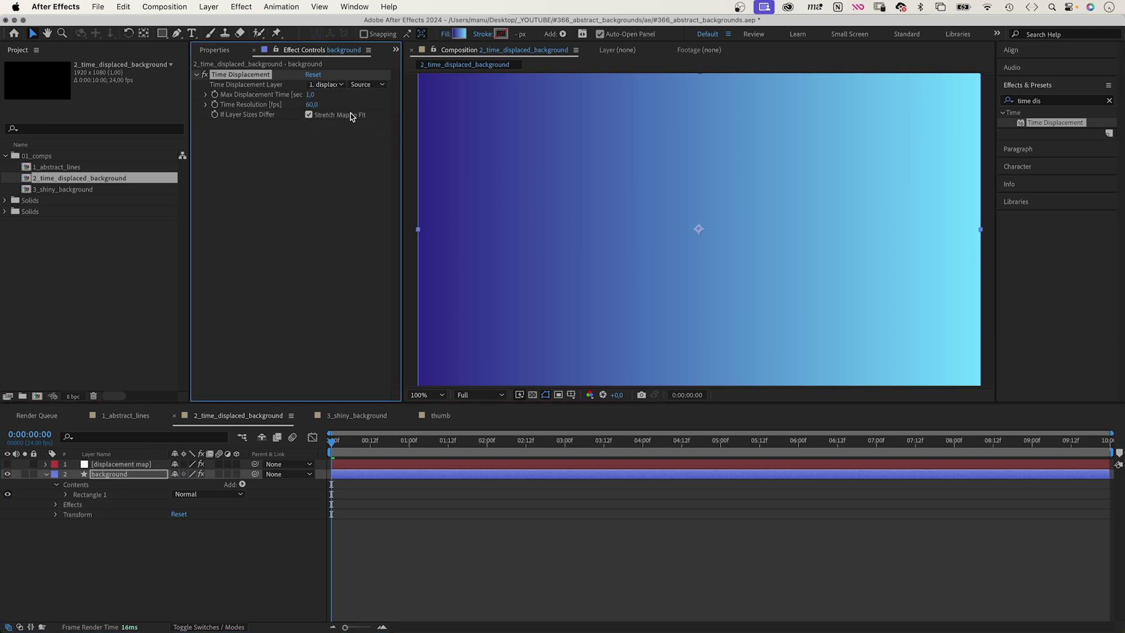
click(365, 85)
click(377, 125)
click(106, 476)
key(space)
key(space)
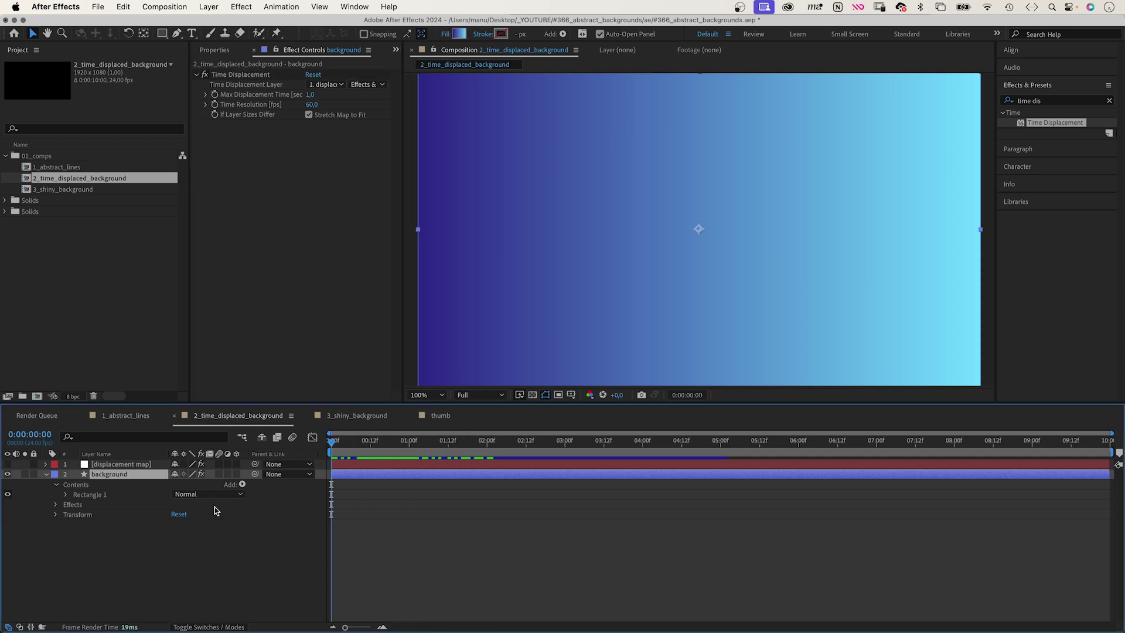
- Keyframe the background layer's Rotation from 0 at 0 s to 360° at 5 s
key(r)
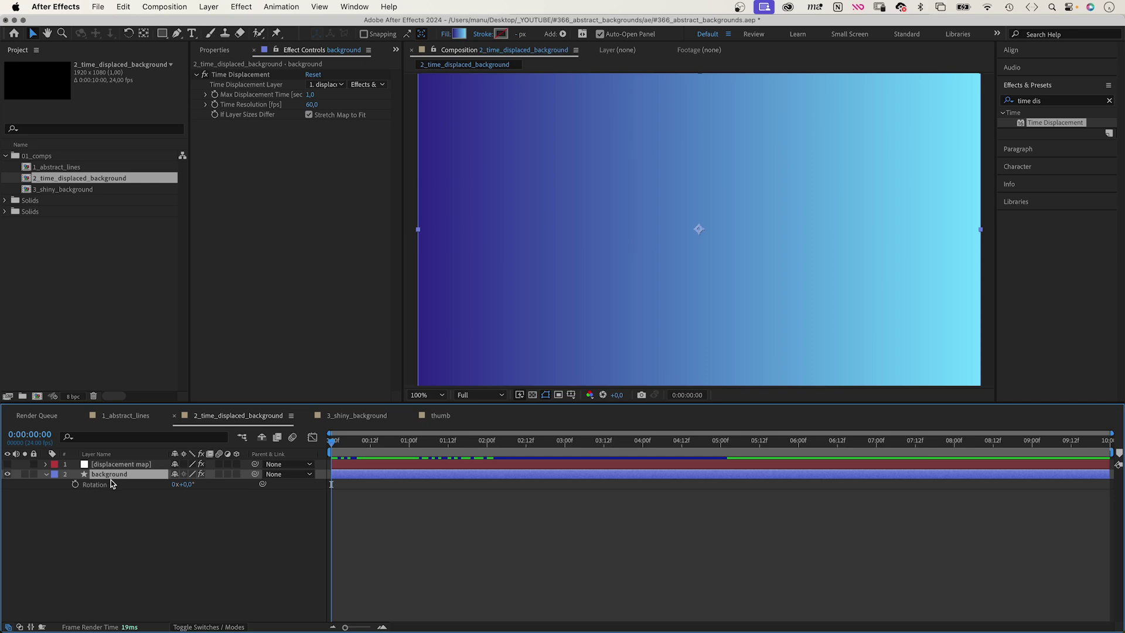
click(75, 484)
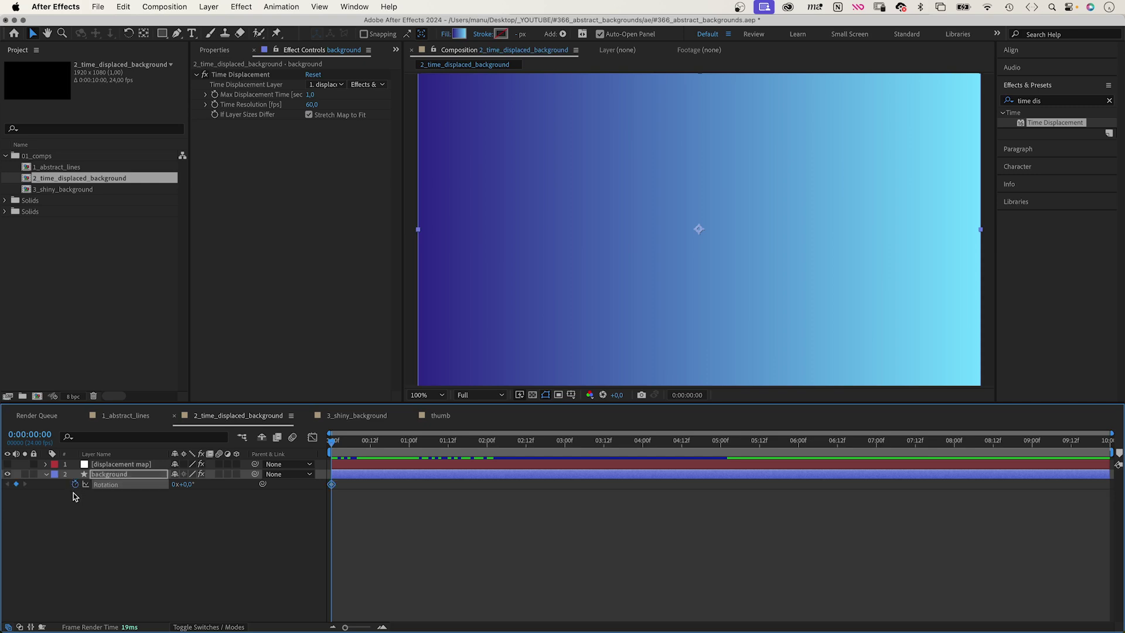
drag(649, 441, 721, 458)
click(186, 484)
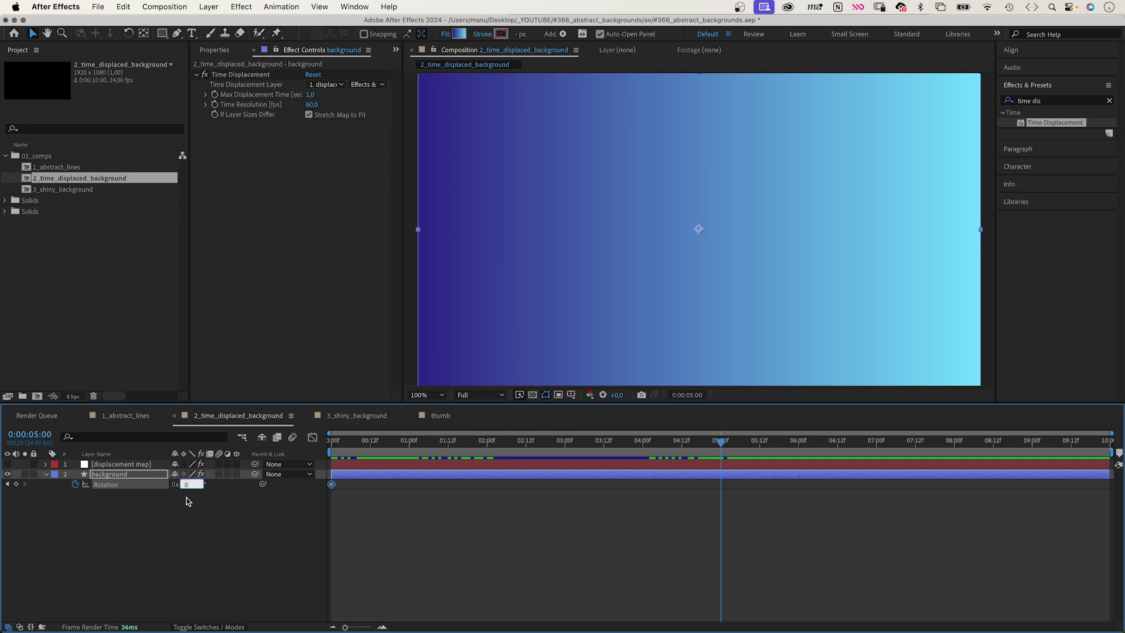
key(Return)
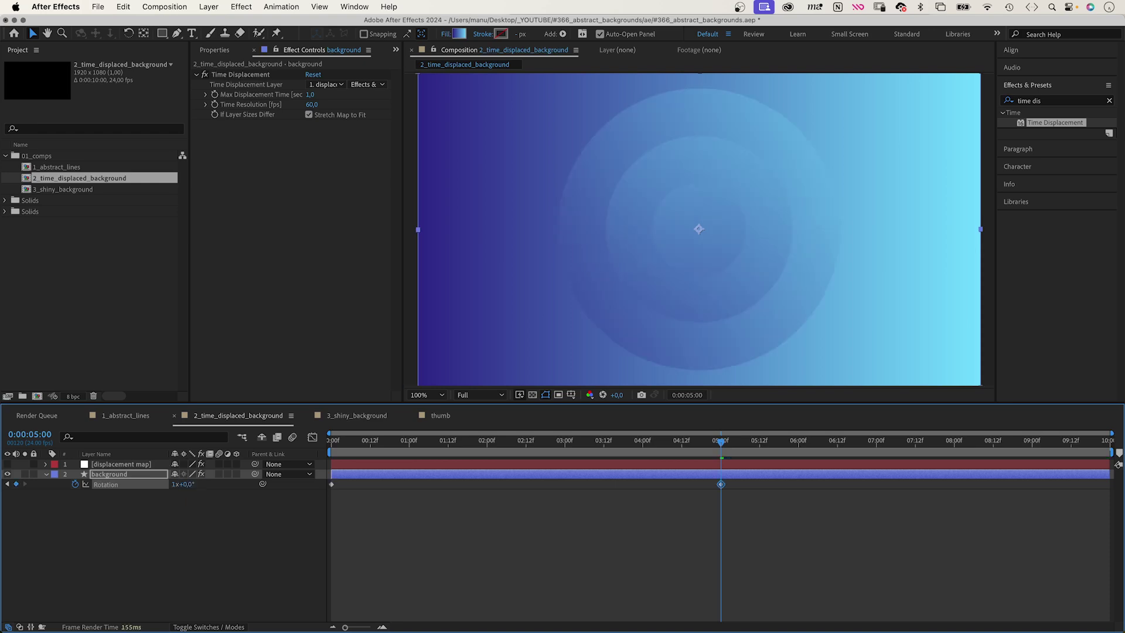
- Add a loopOut("pingpong") expression to Rotation and return to the composition start
alt+click(75, 485)
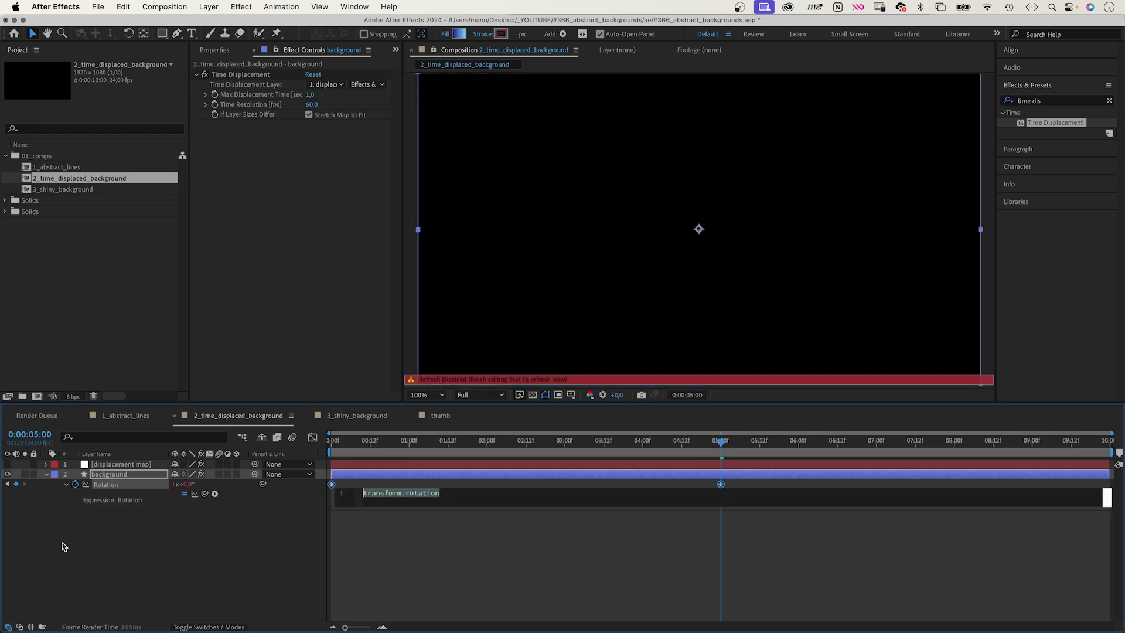
text(loop)
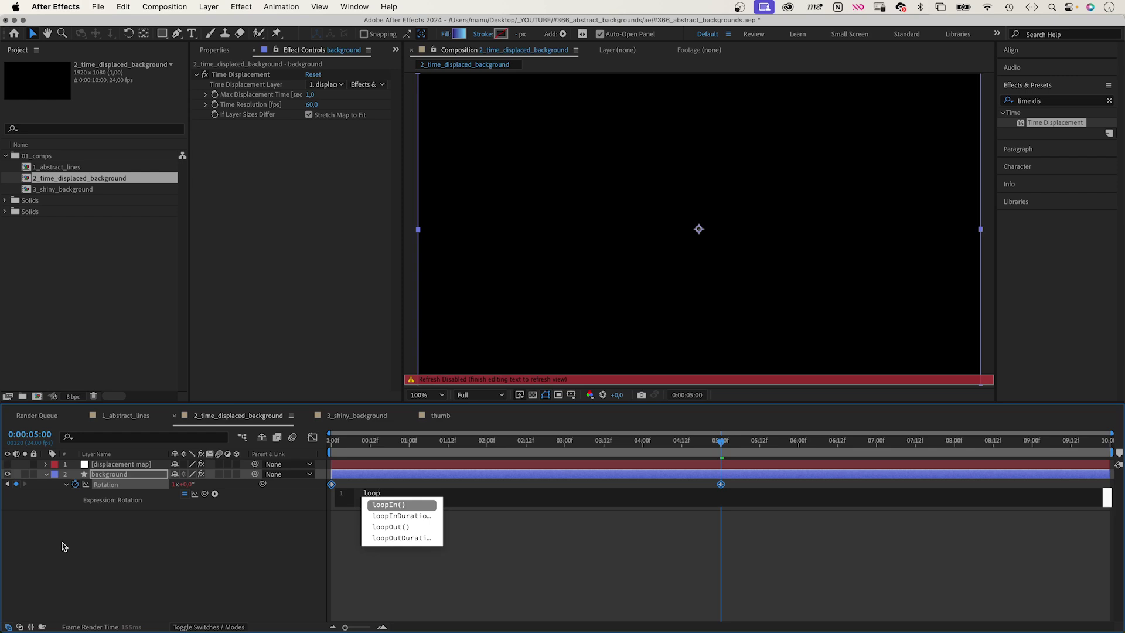
key(Down)
key(Return)
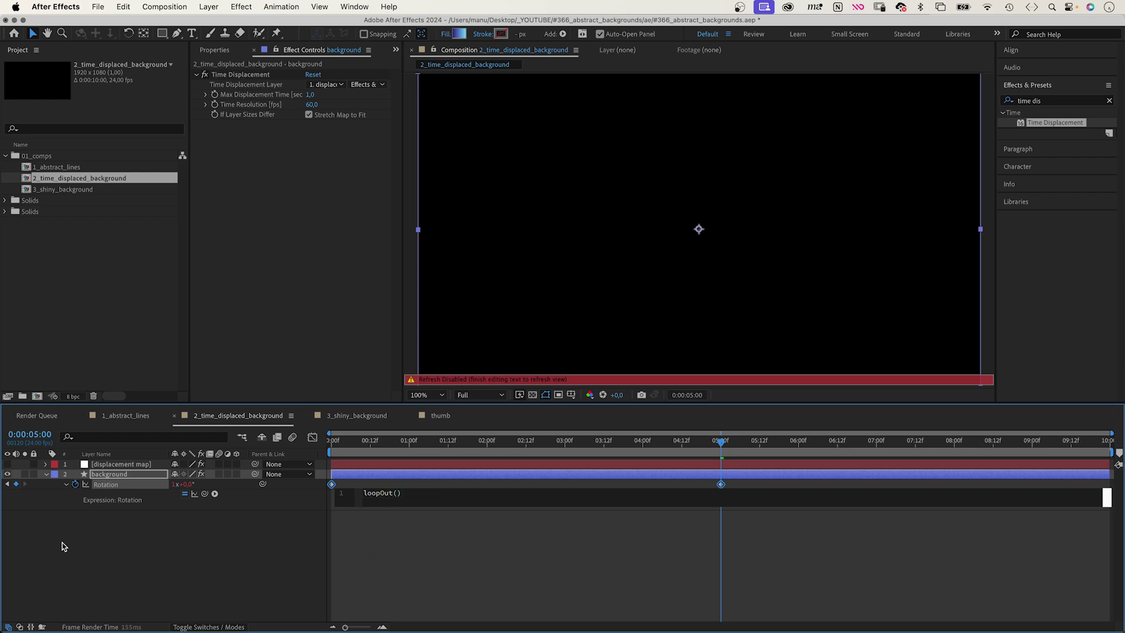
text("p)
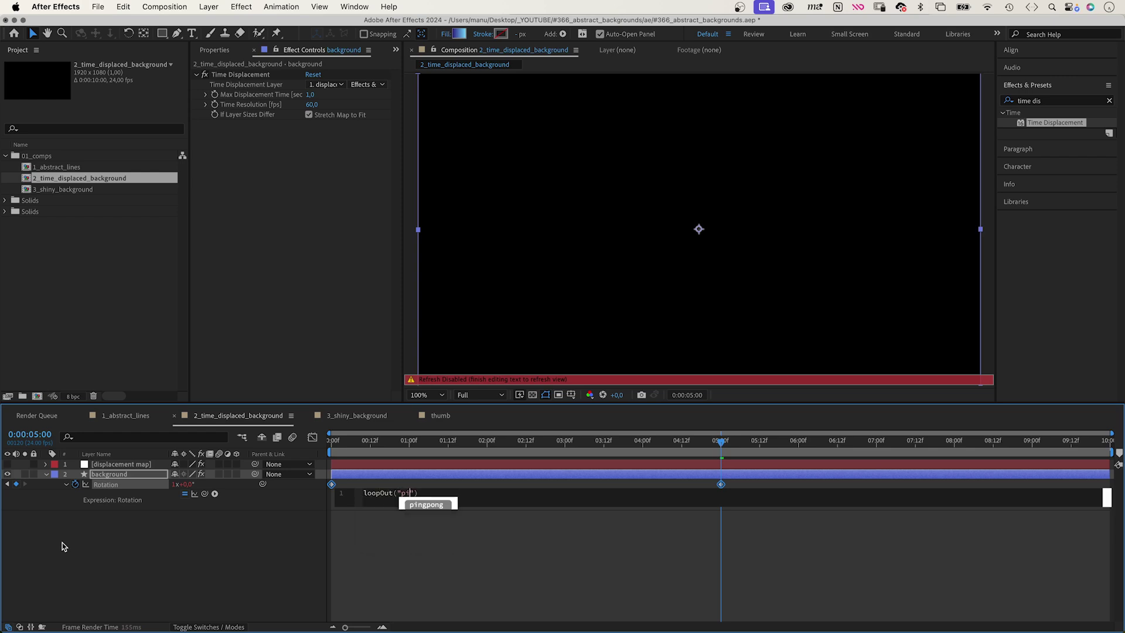
text(ing)
key(Return)
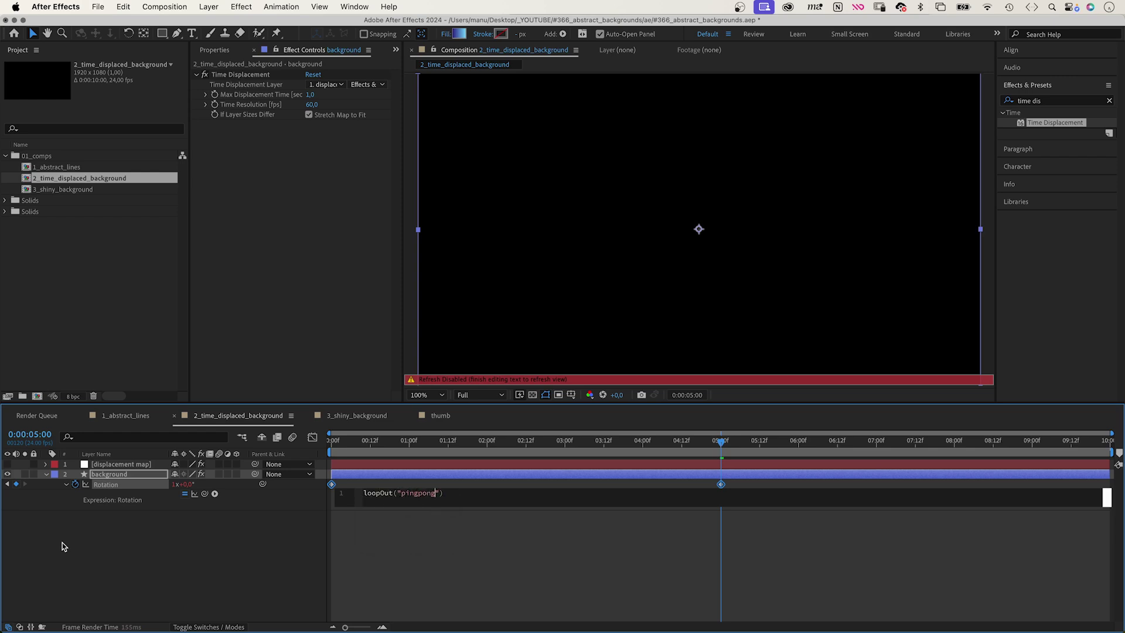
click(261, 561)
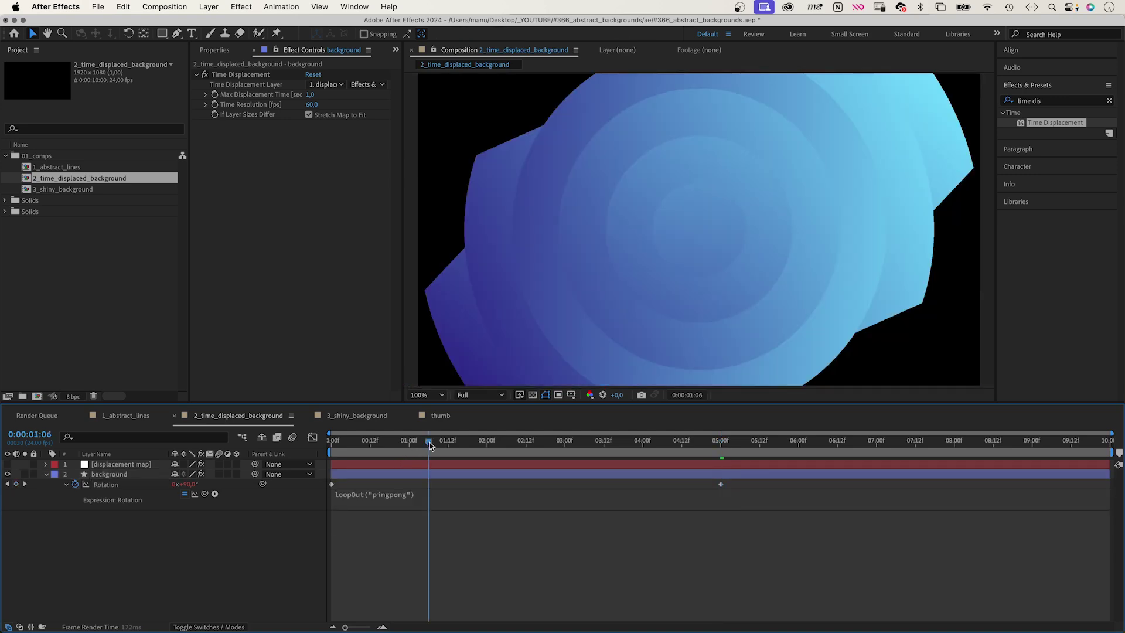
key(Home)
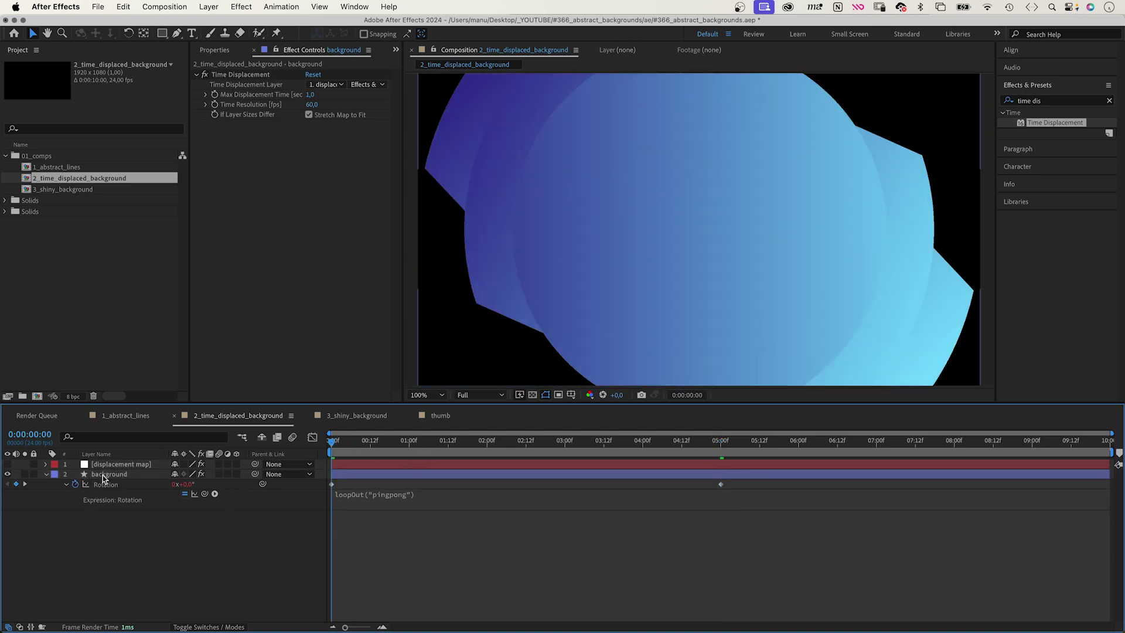
- Scale the background layer to 216% and preview the spinning displaced rings
click(102, 478)
key(s)
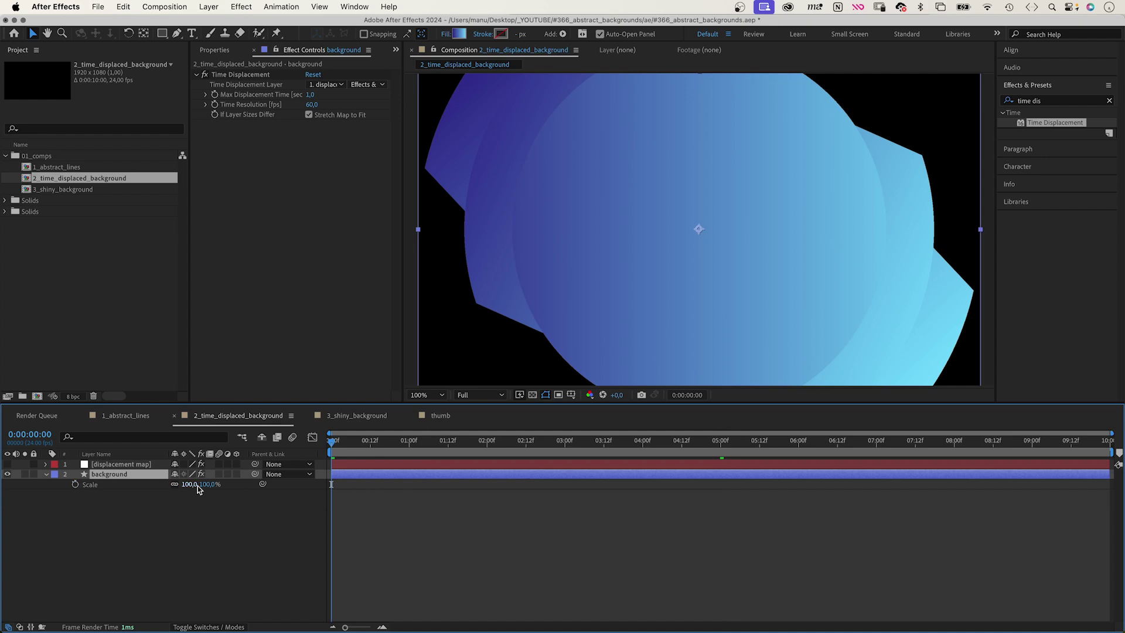
drag(190, 484, 252, 480)
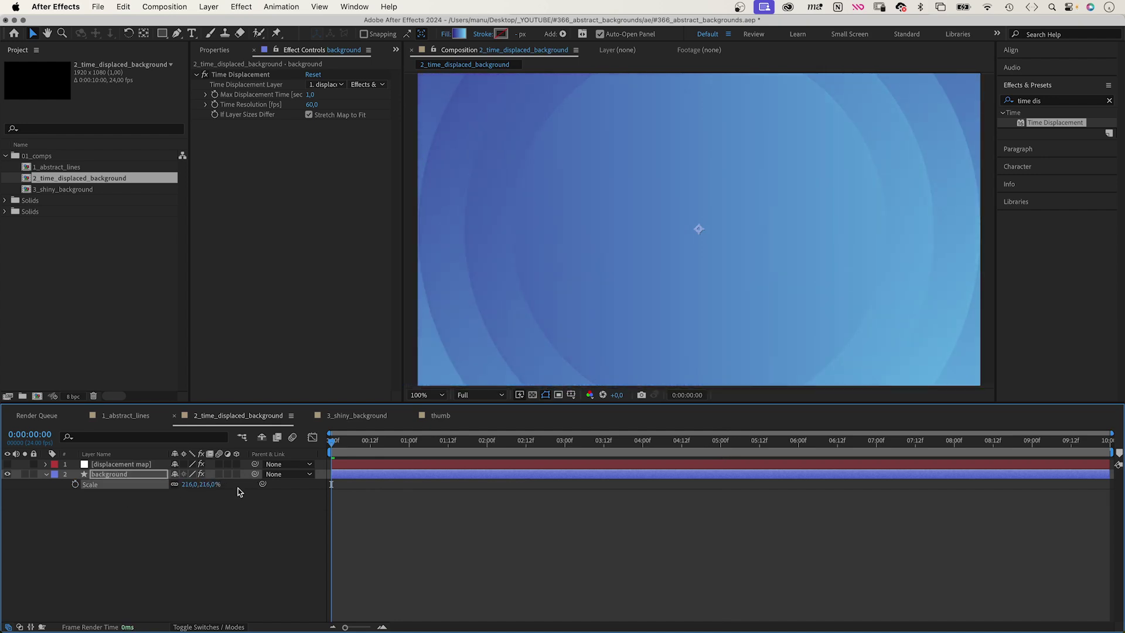
click(163, 558)
key(space)
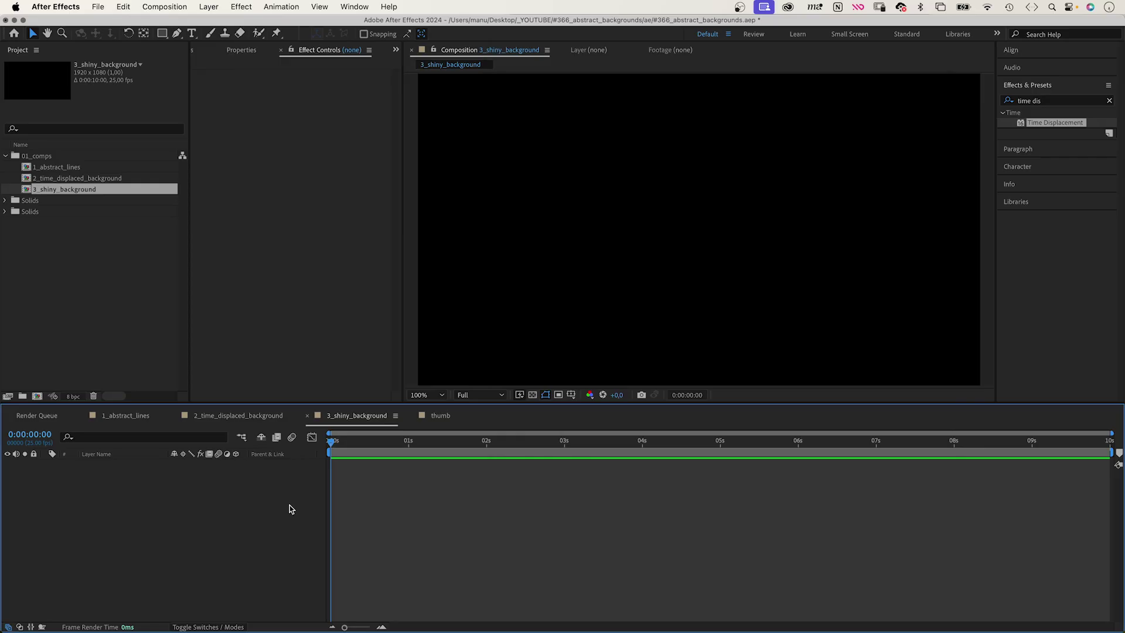
- Create a white full-frame solid named 'background' and search the effects for 'fracta'
key(super+y)
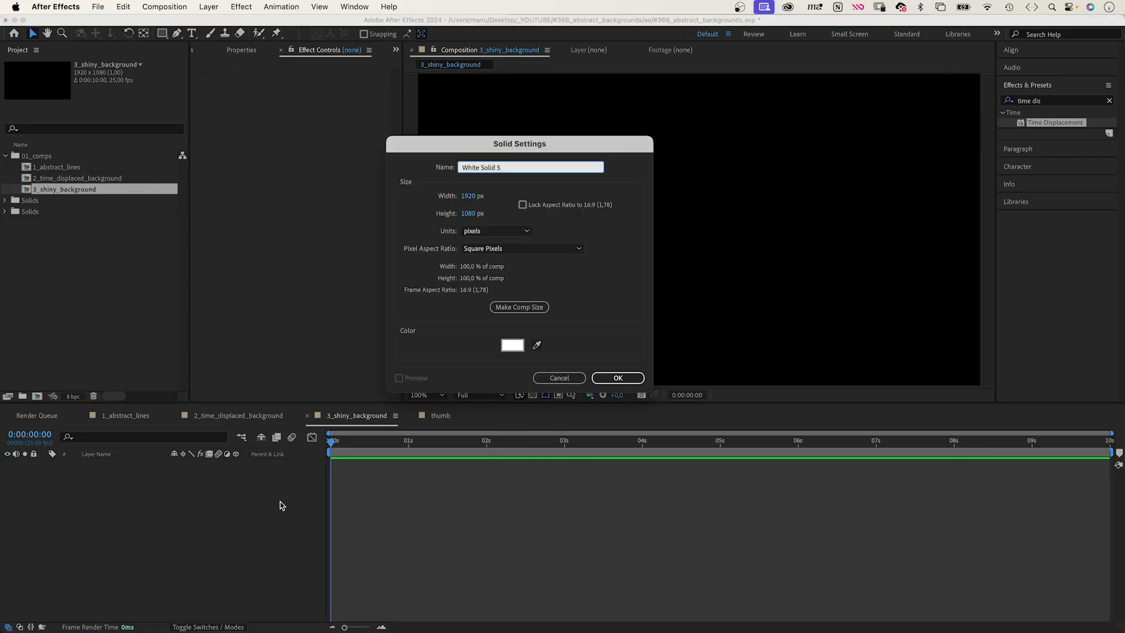
text(ba)
key(Return)
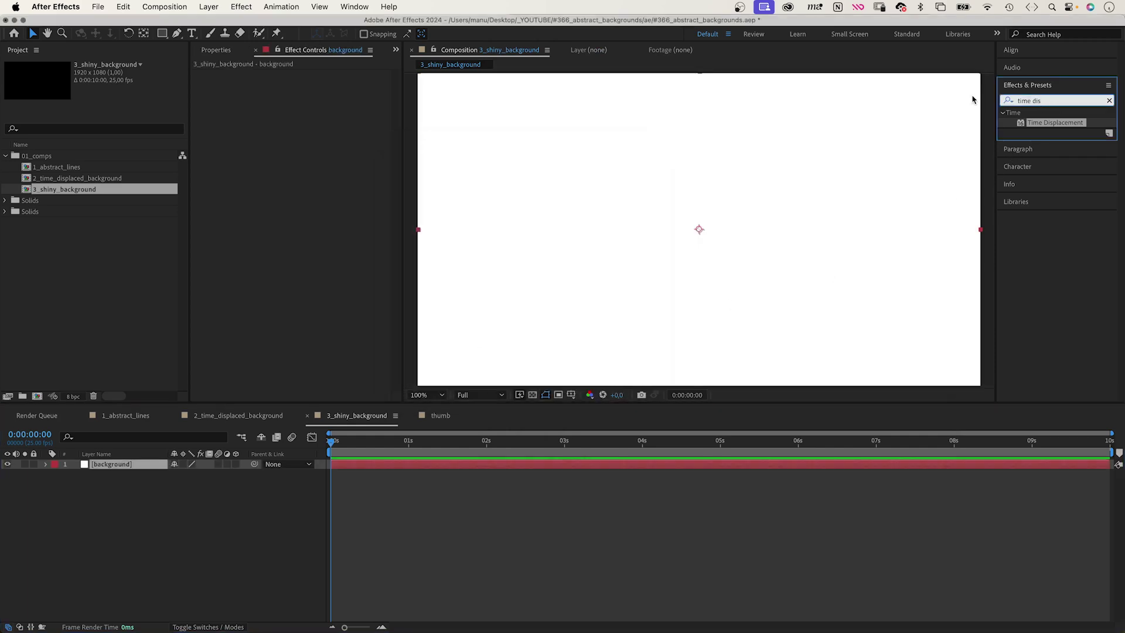
triple_click(1022, 101)
text(fracta)
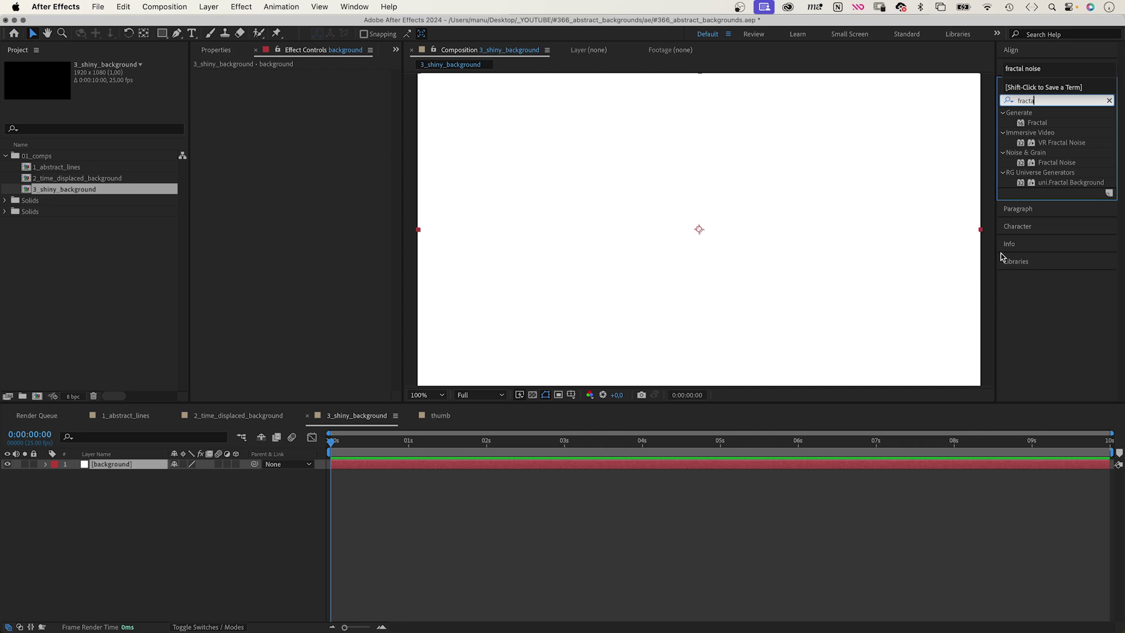
- Apply Fractal Noise as Turbulent Smooth, Linear noise, Contrast 200, Brightness -50
drag(1021, 163, 278, 200)
click(332, 85)
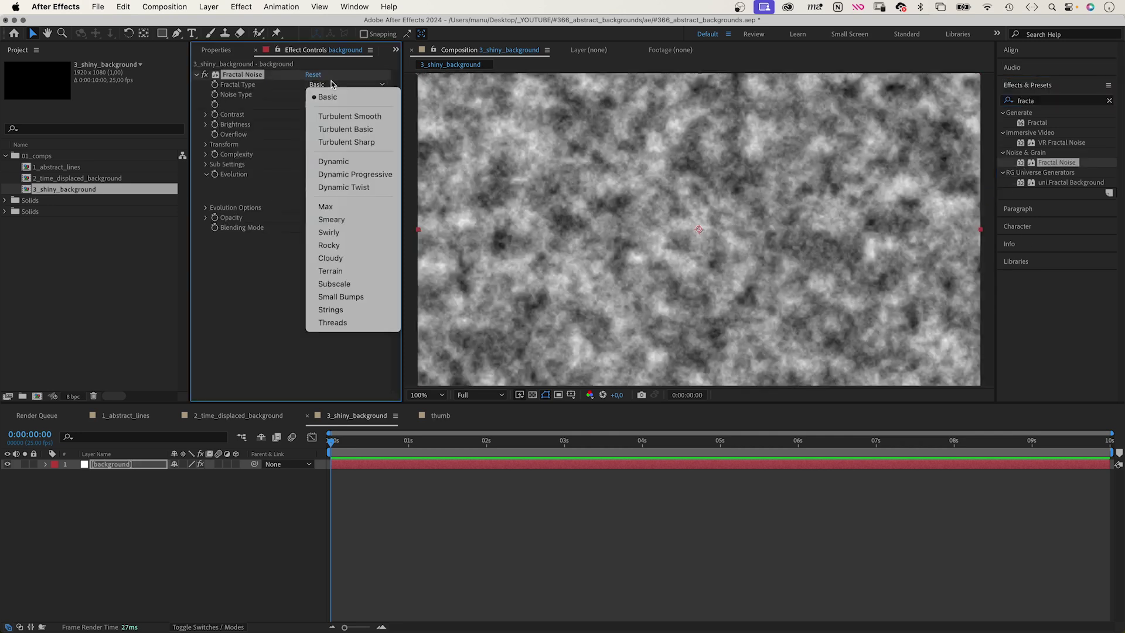
click(334, 116)
click(332, 94)
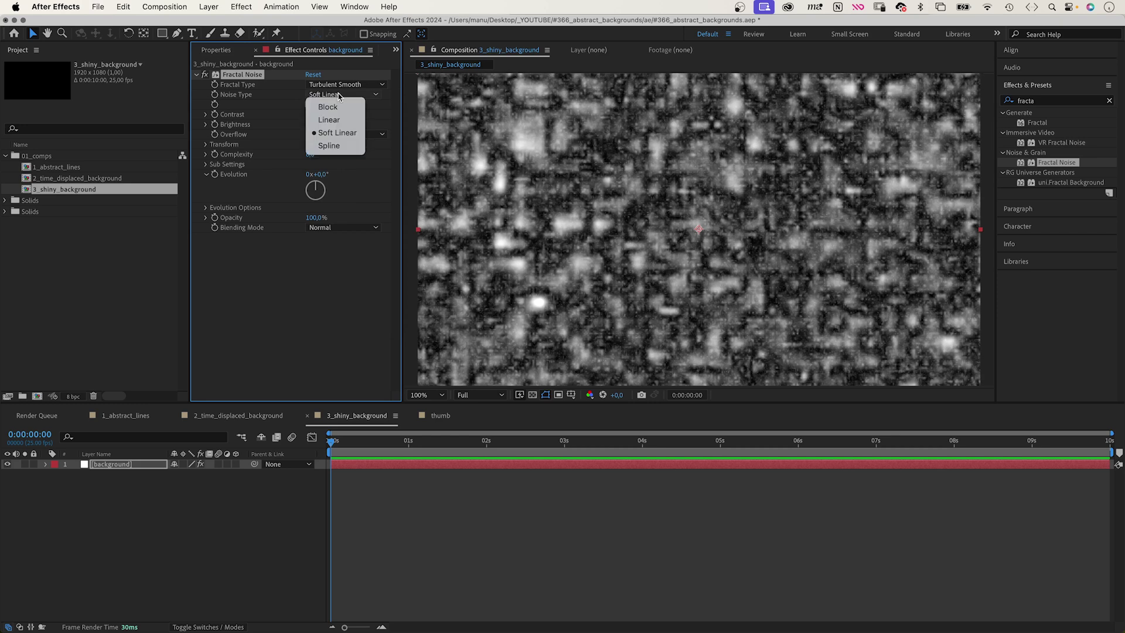
click(329, 120)
click(316, 115)
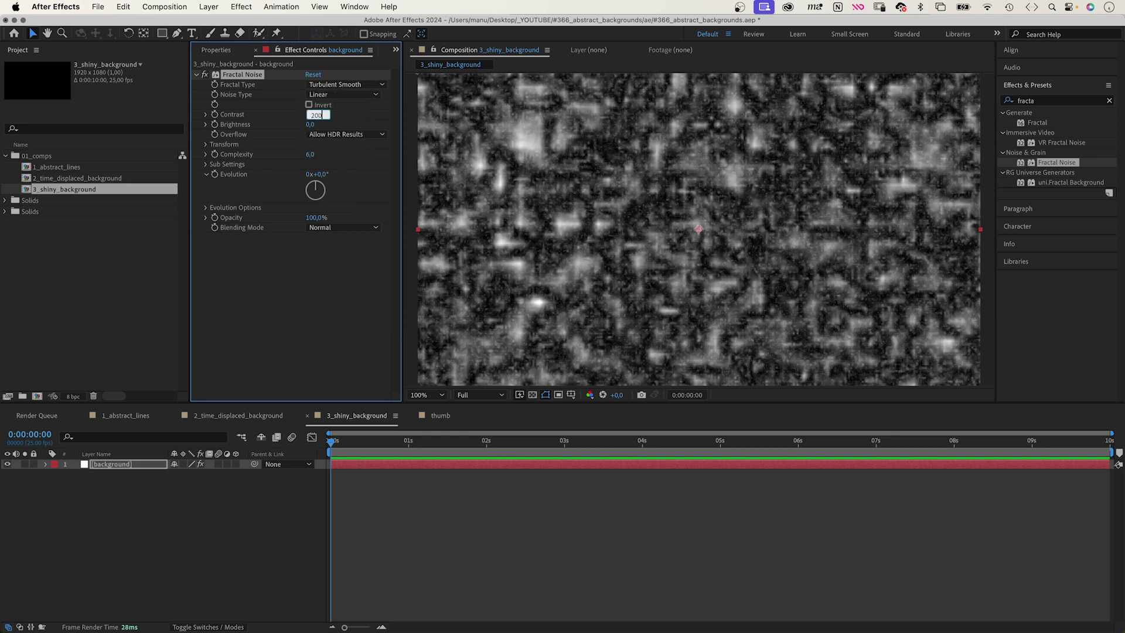
key(Tab)
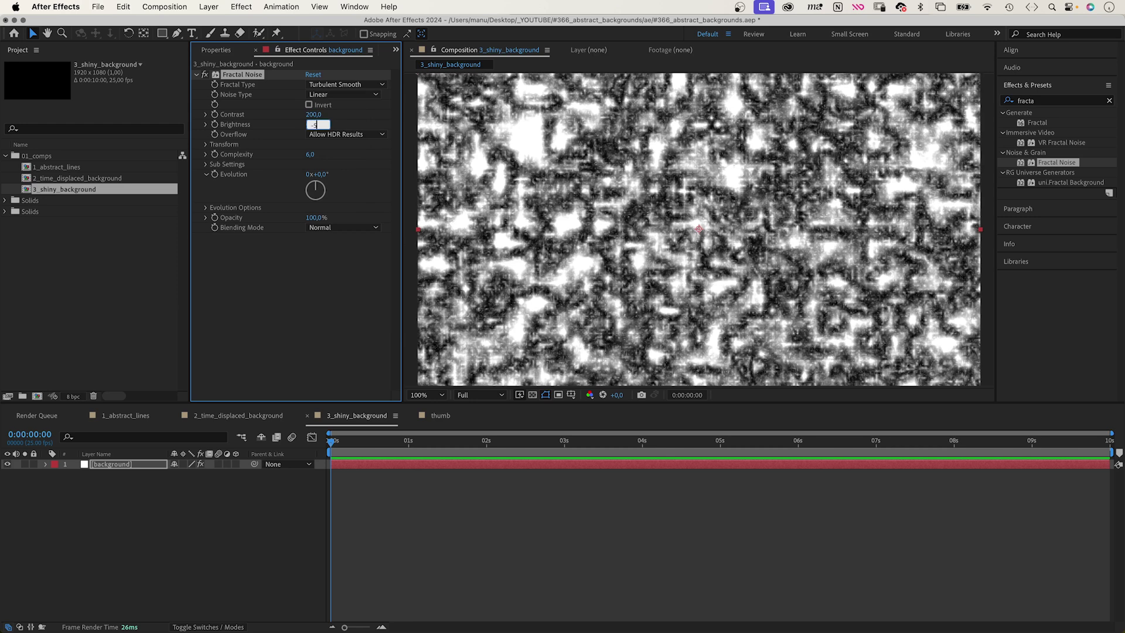
text(-50)
key(Return)
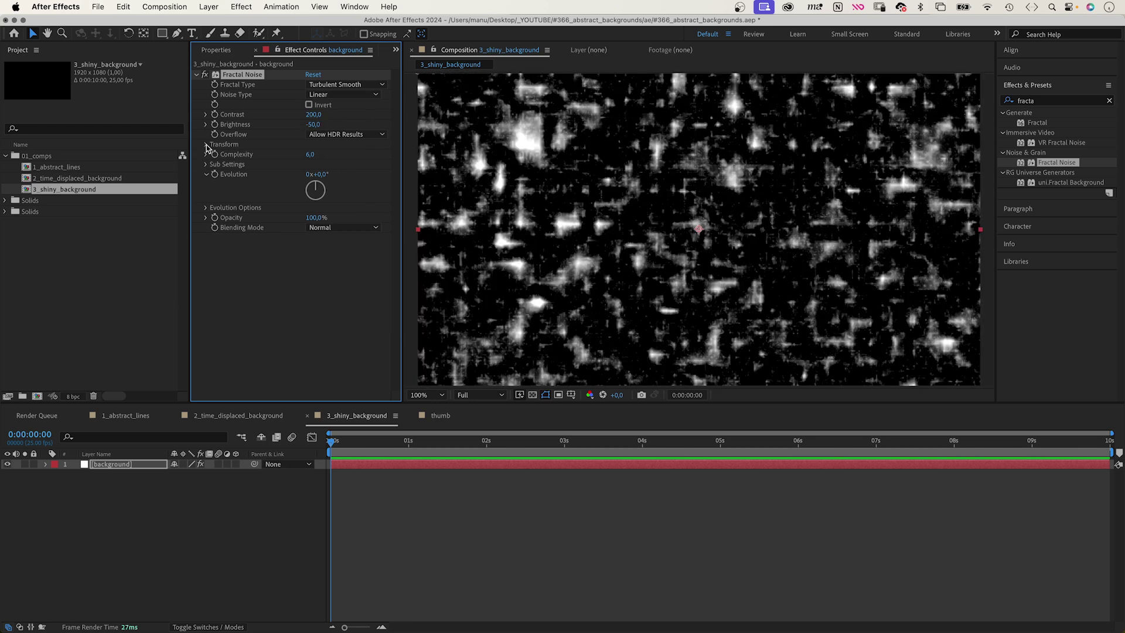
- Set non-uniform Fractal Noise scale to Width 10, Height 3000, with Complexity 1
click(205, 144)
click(309, 164)
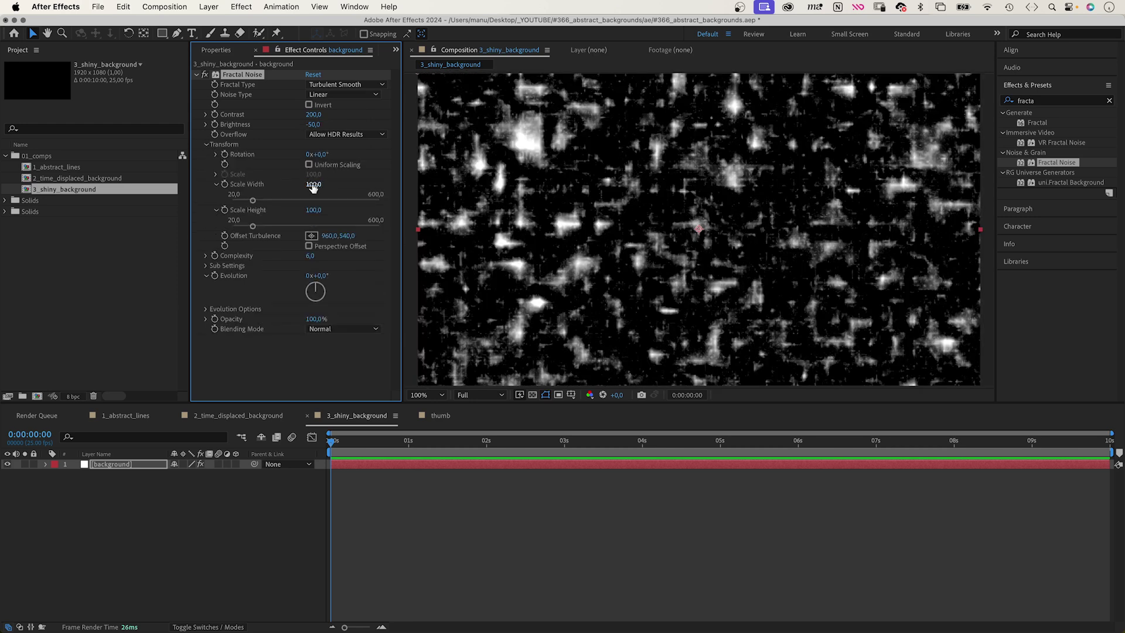
click(314, 183)
key(Tab)
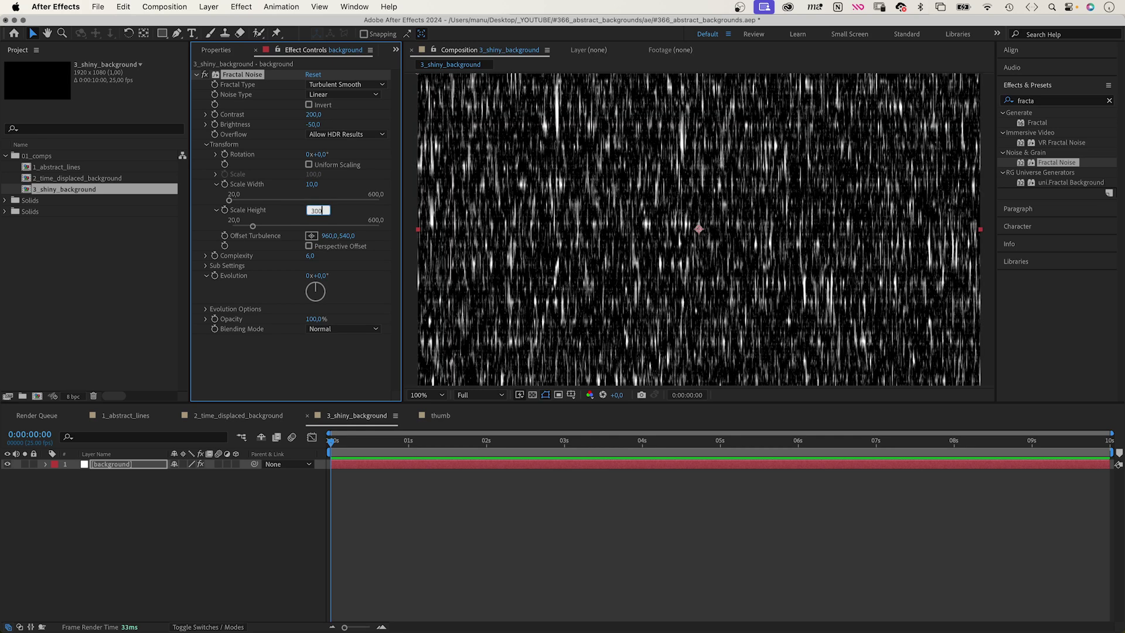
text(3000)
key(Return)
click(310, 256)
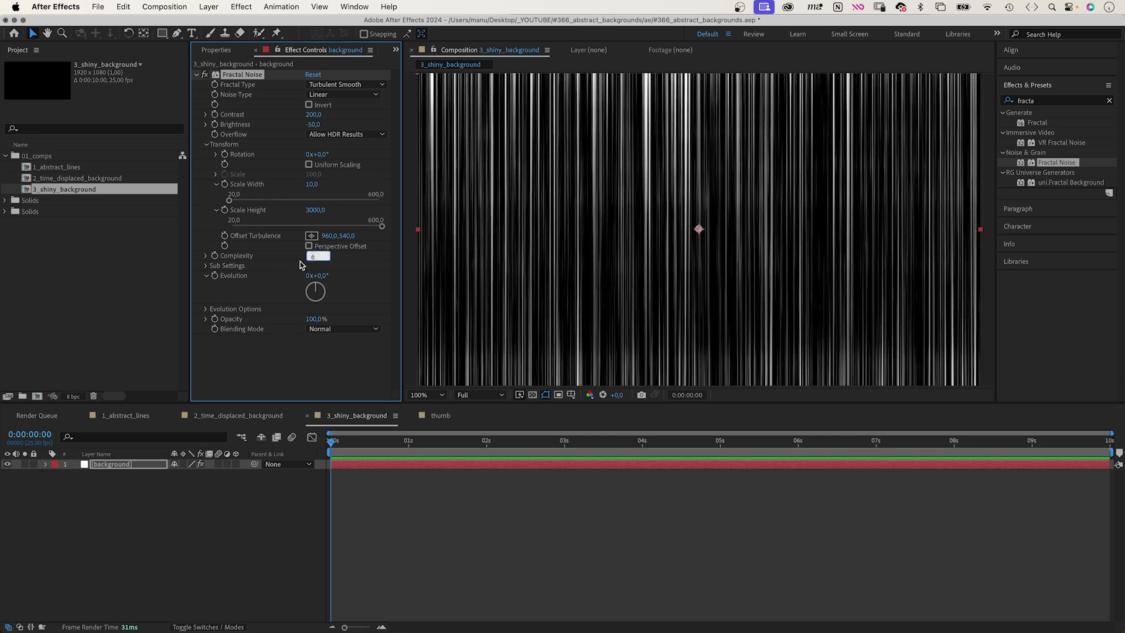
key(Return)
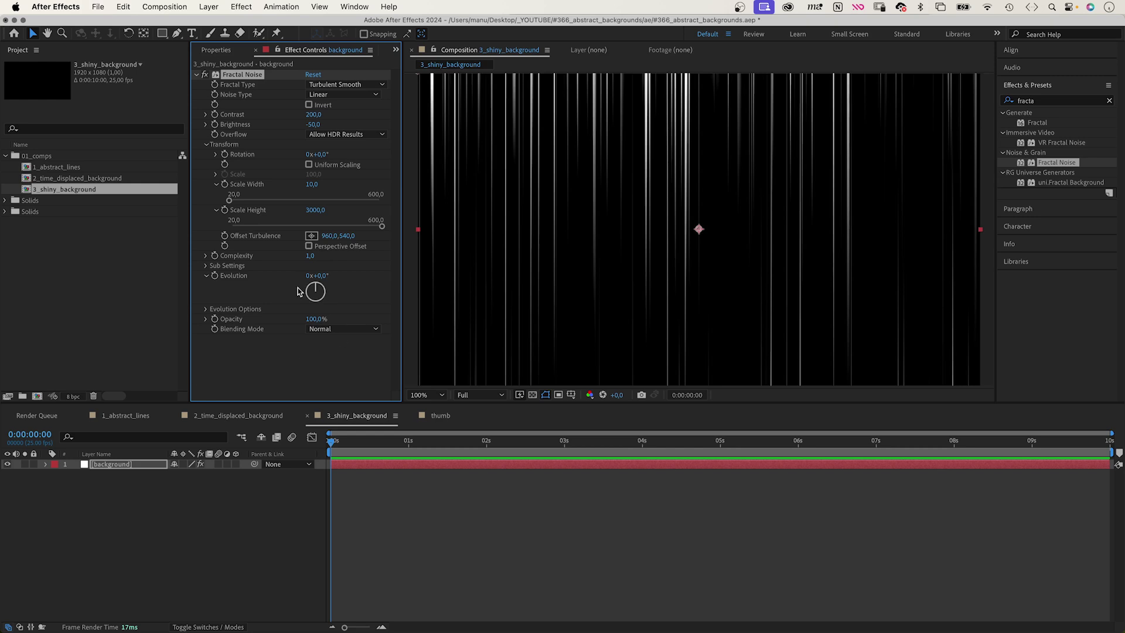
- Enable Cycle Evolution and keyframe Evolution from 0x at start to 1x at the end, then preview
click(206, 309)
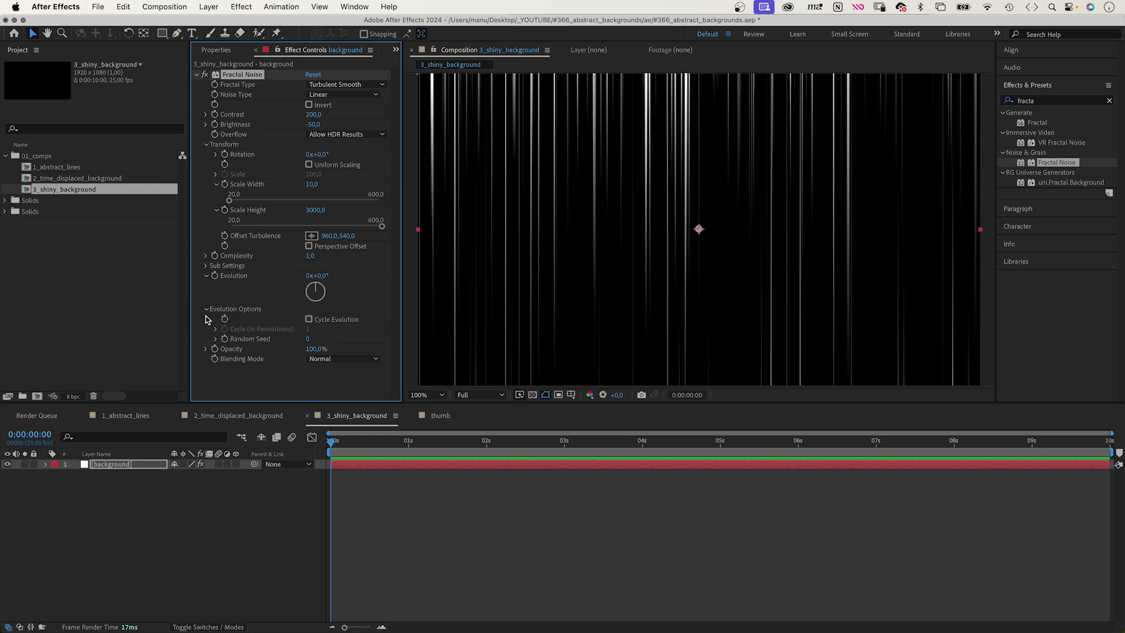
click(310, 320)
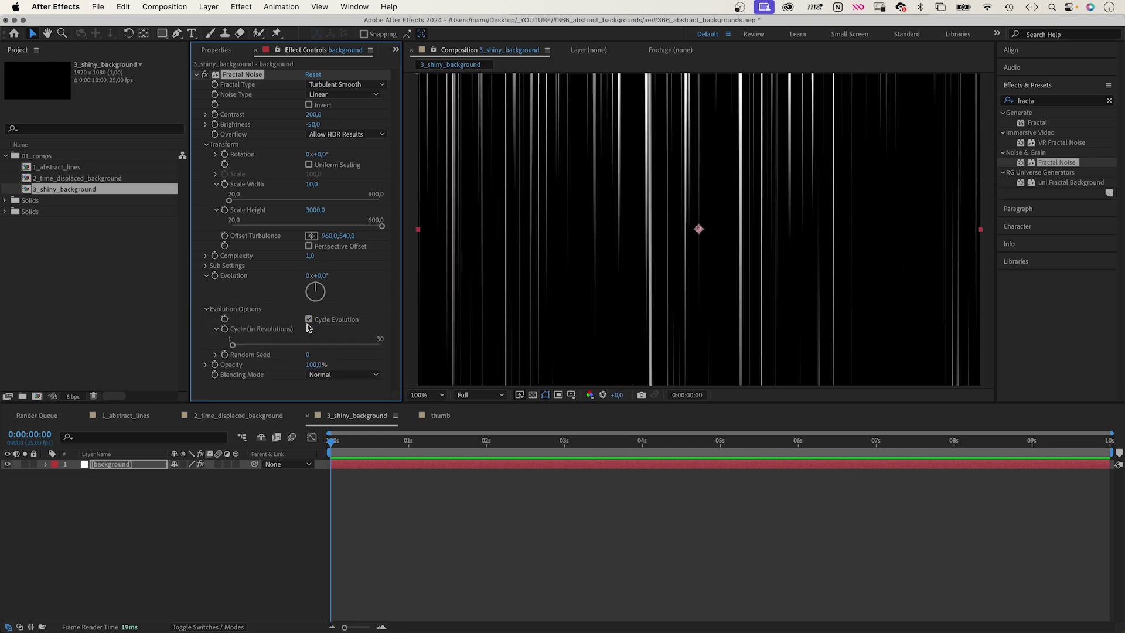
click(214, 276)
key(u)
drag(1075, 443, 1111, 444)
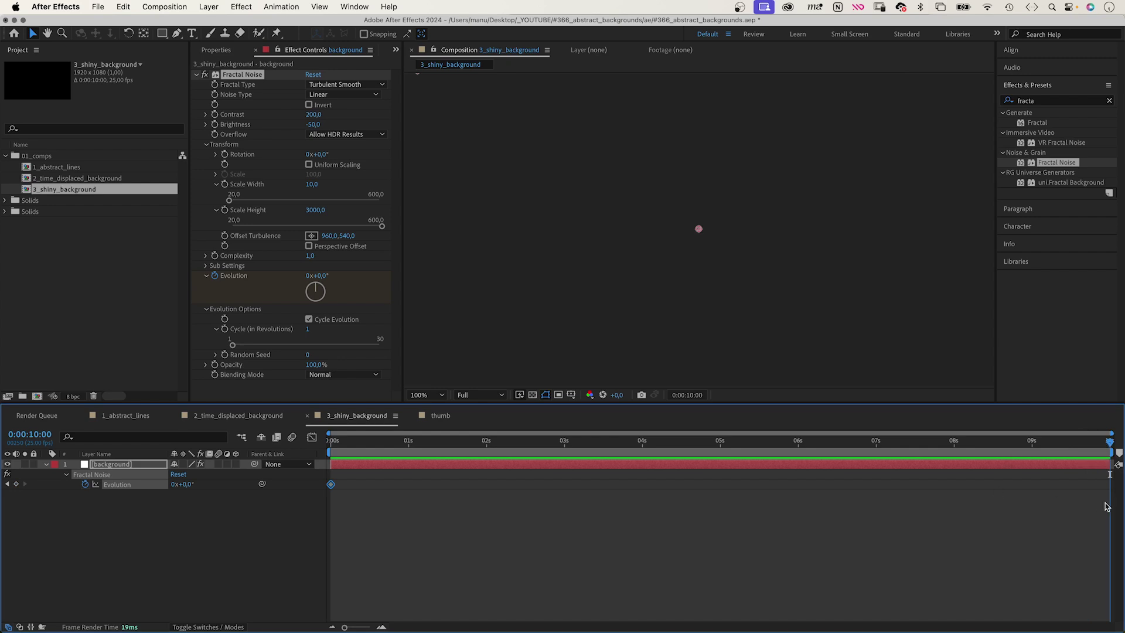
click(173, 483)
text(1)
key(Return)
key(space)
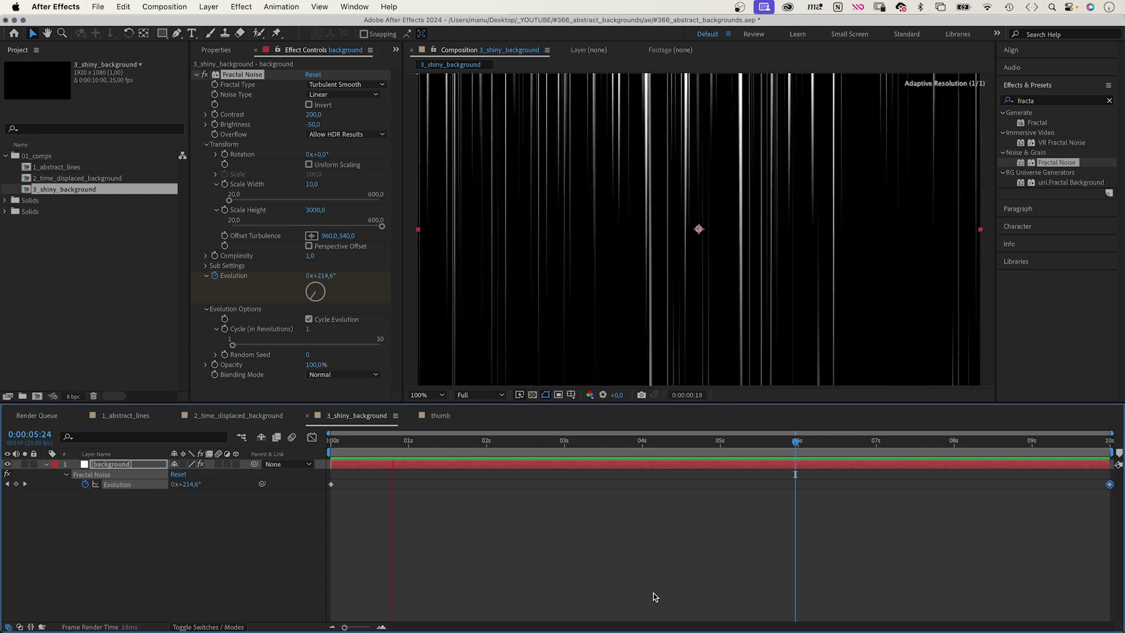
key(space)
click(1008, 101)
- Add Directional Blur to the background layer with Blur Length 200
key(super+a)
text(d)
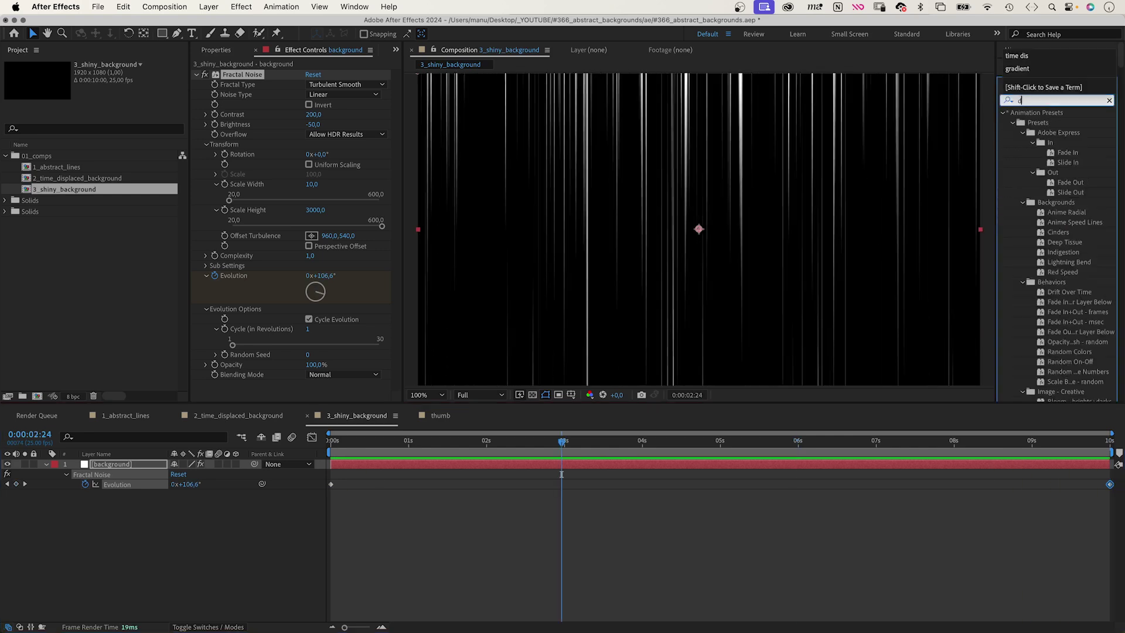
text(irect)
drag(1037, 123, 327, 395)
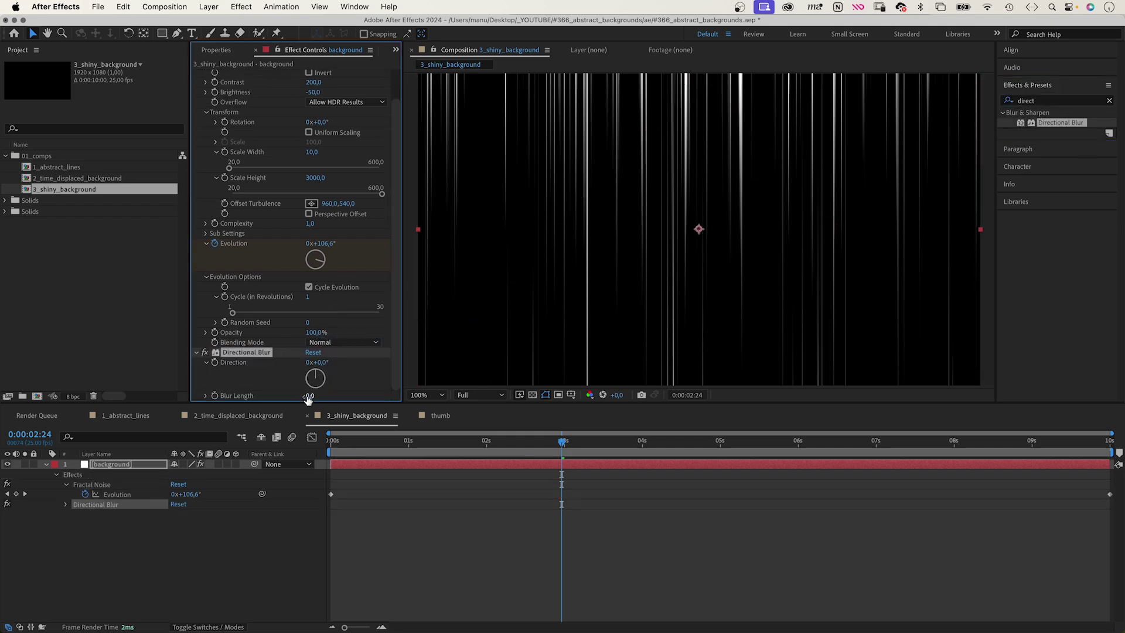
click(306, 395)
text(200)
key(Return)
- Add Tritone with peach FFBE7E midtones, then duplicate the background layer
click(1026, 101)
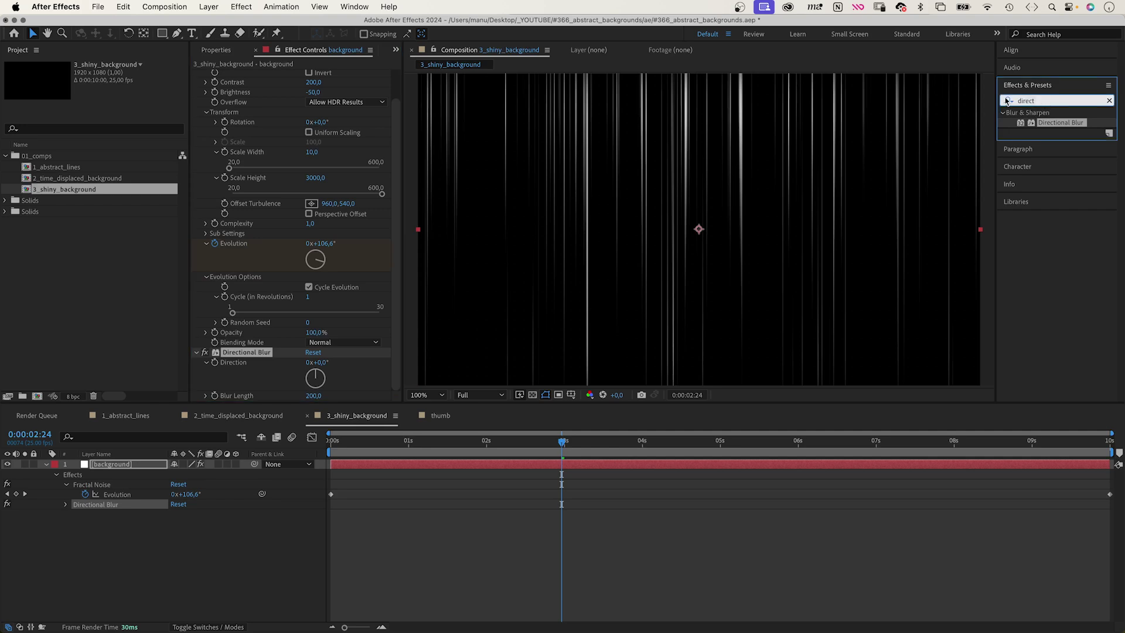
text(trit)
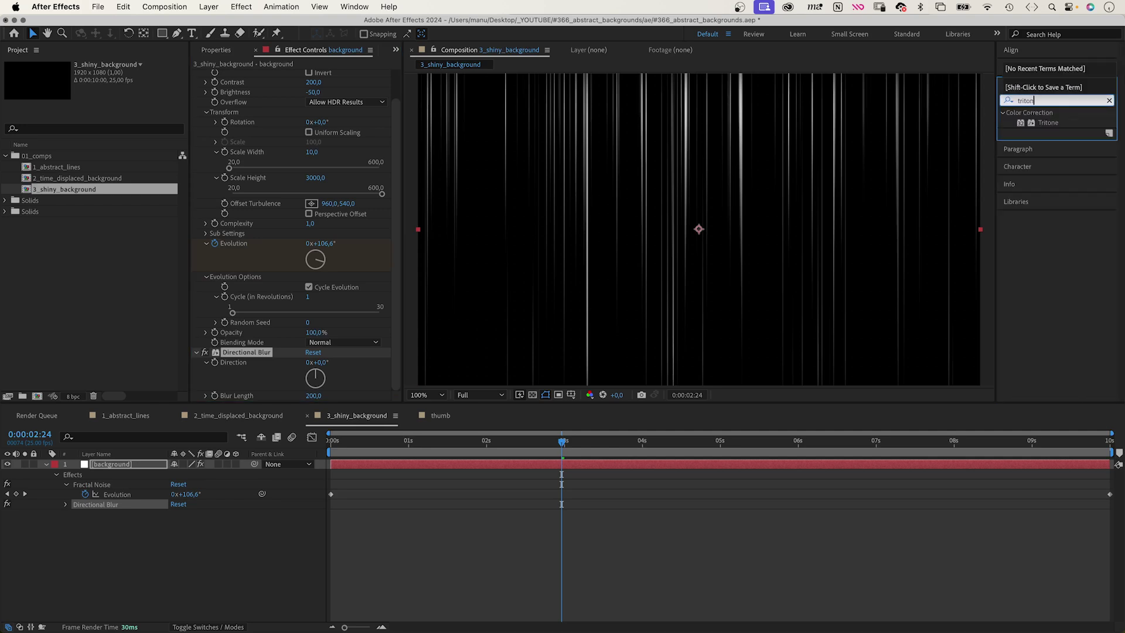
text(on)
drag(1045, 123, 221, 403)
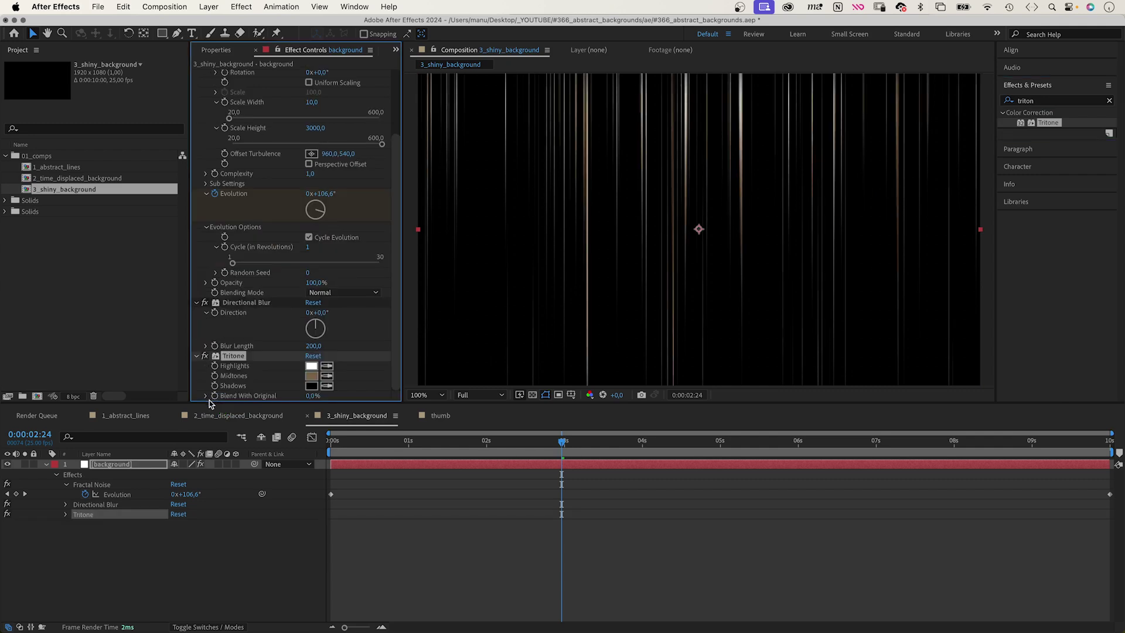
click(311, 376)
drag(580, 261, 580, 217)
drag(534, 260, 490, 253)
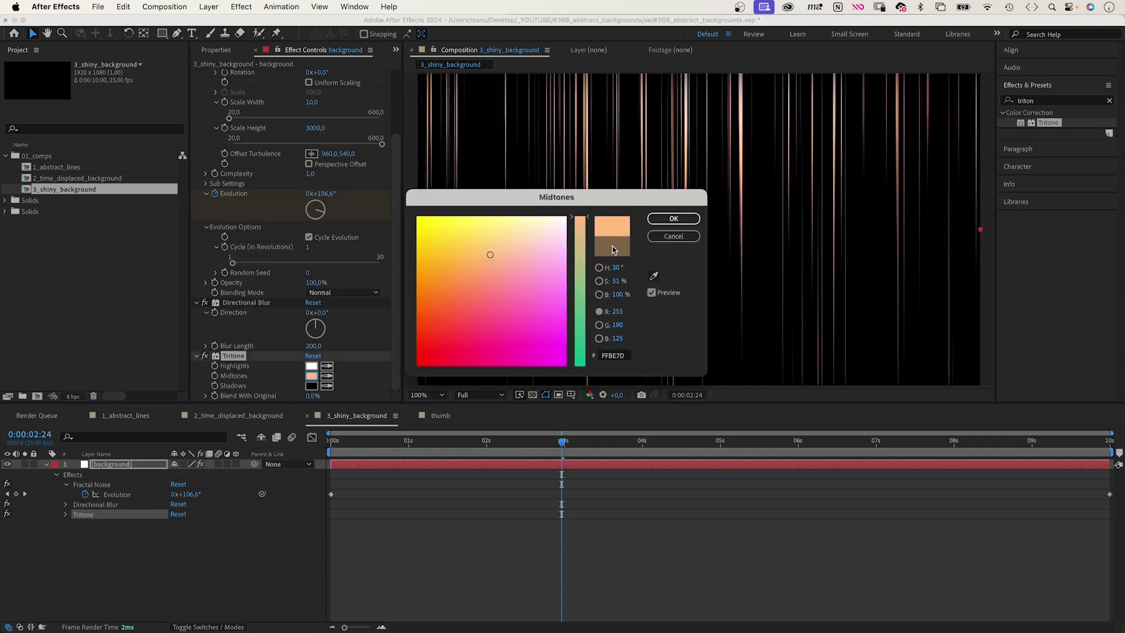
click(673, 218)
click(113, 465)
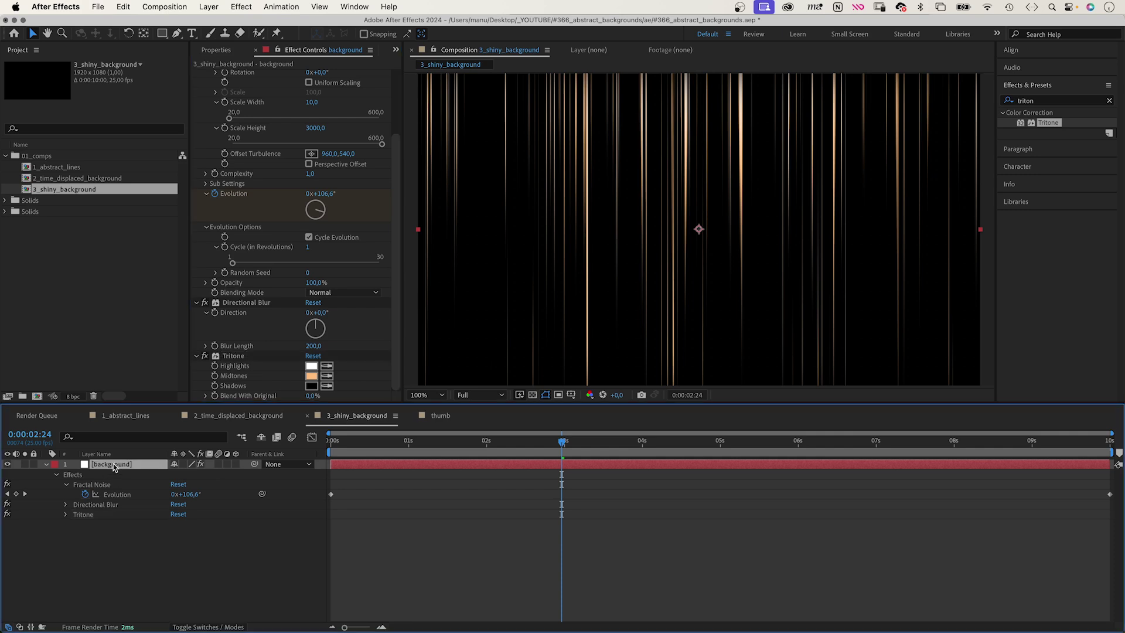
key(super+d)
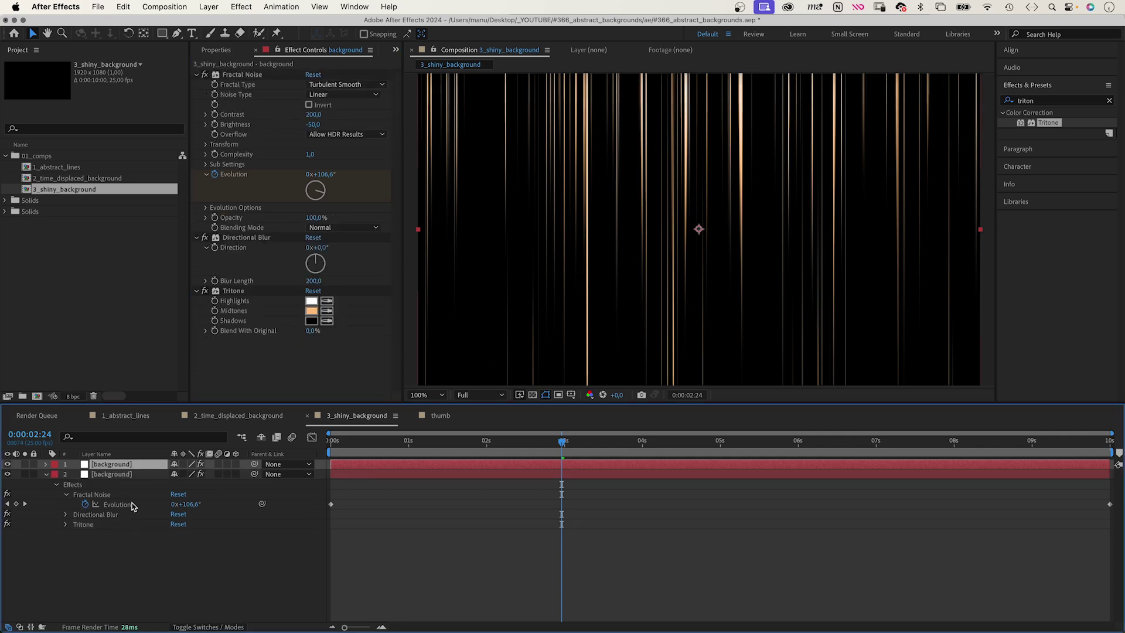
- Set the top background copy's blending mode to Screen
click(189, 626)
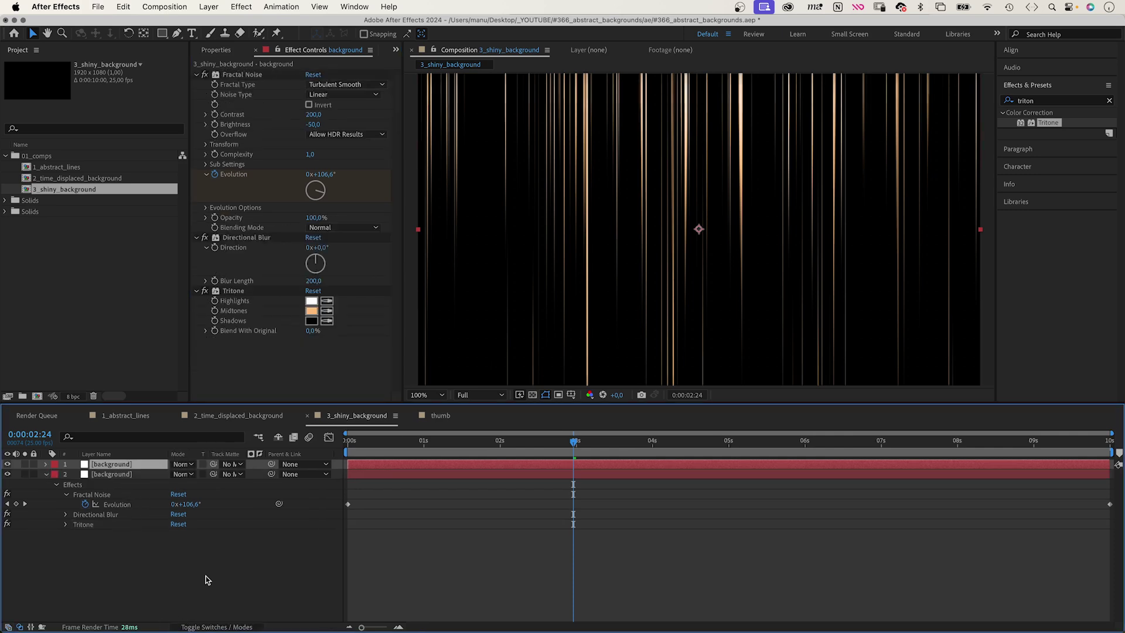
click(186, 466)
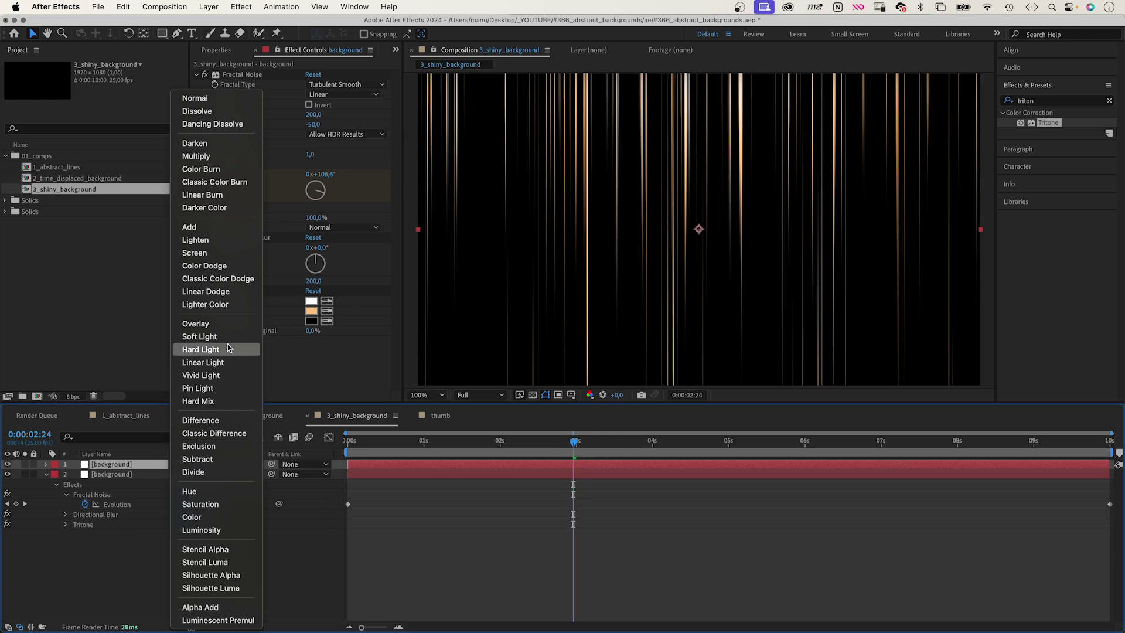
click(233, 253)
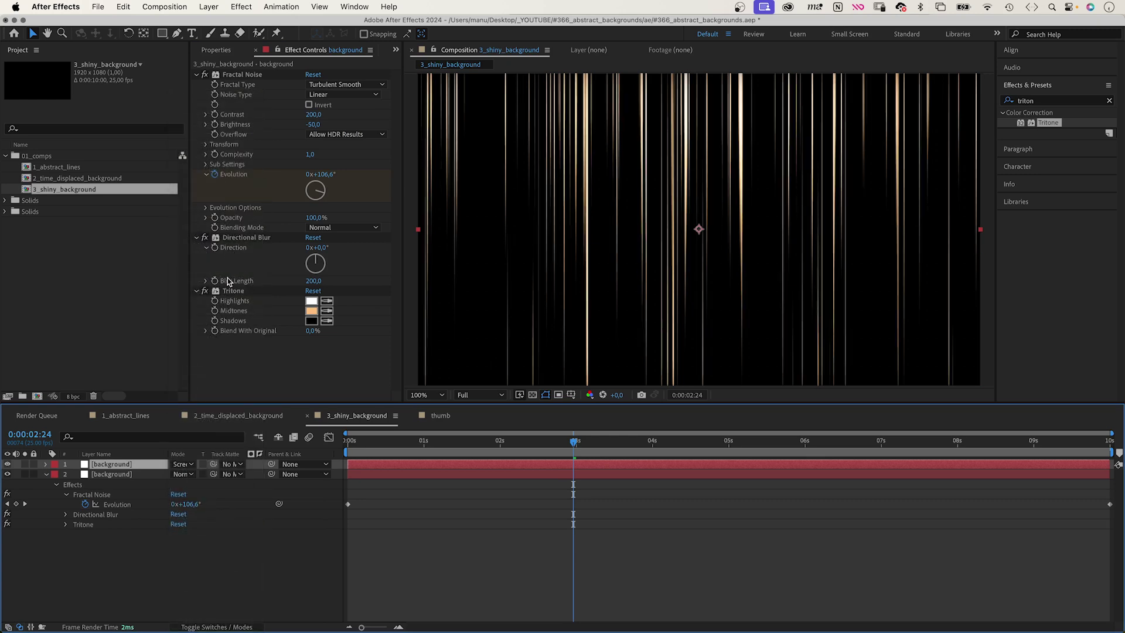
- On the lower copy, set Fractal Noise Contrast 350 and Scale Width and Height 50
click(117, 473)
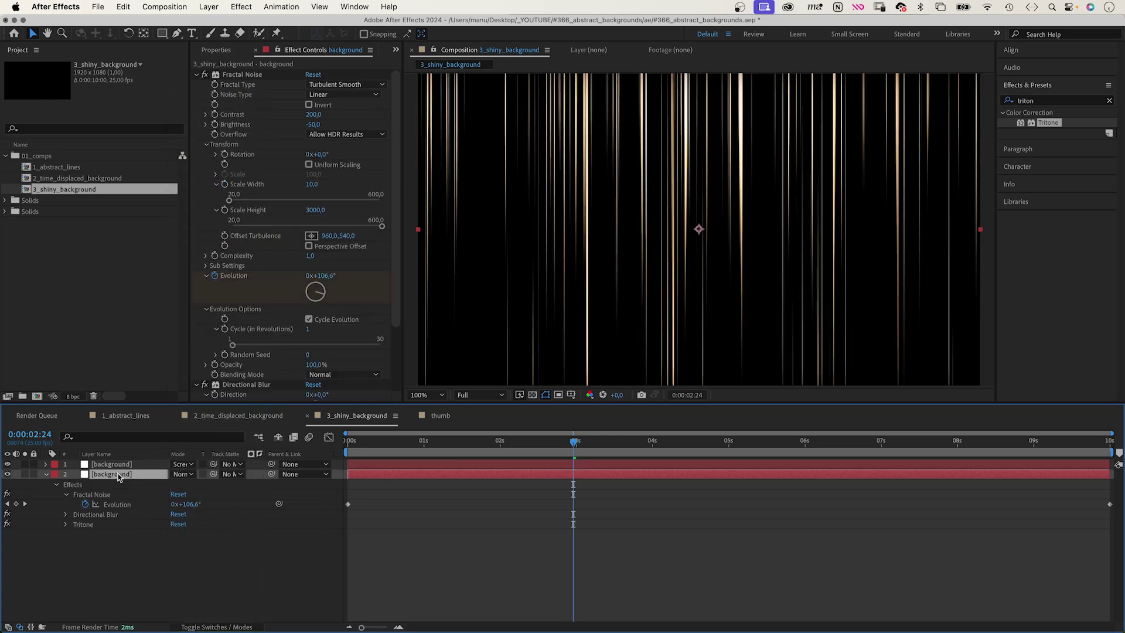
click(310, 115)
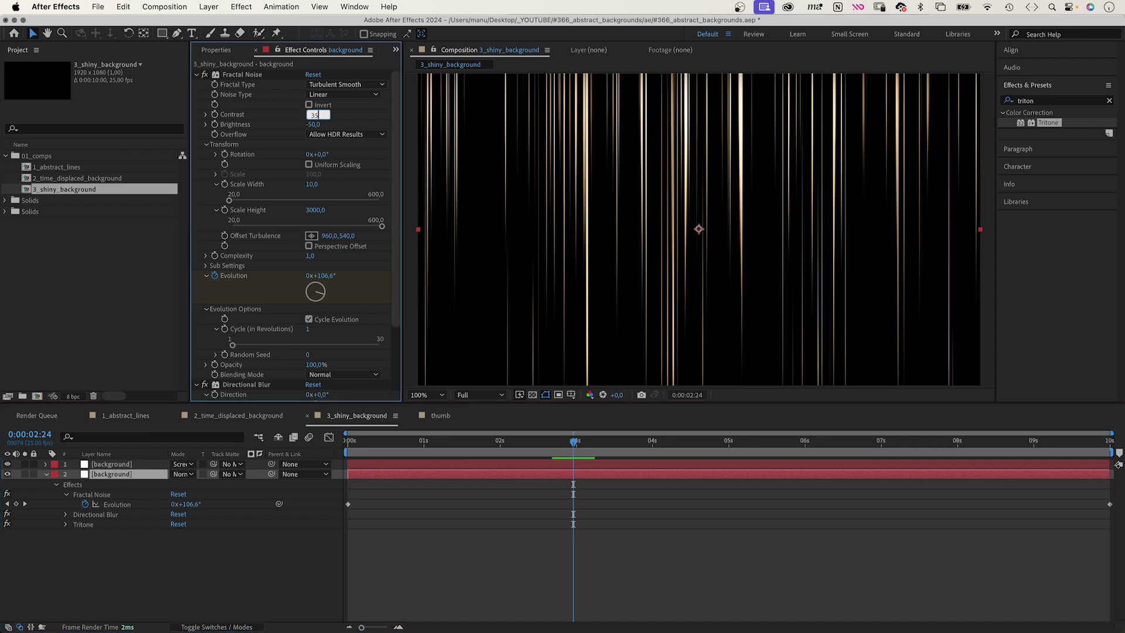
key(Return)
click(313, 185)
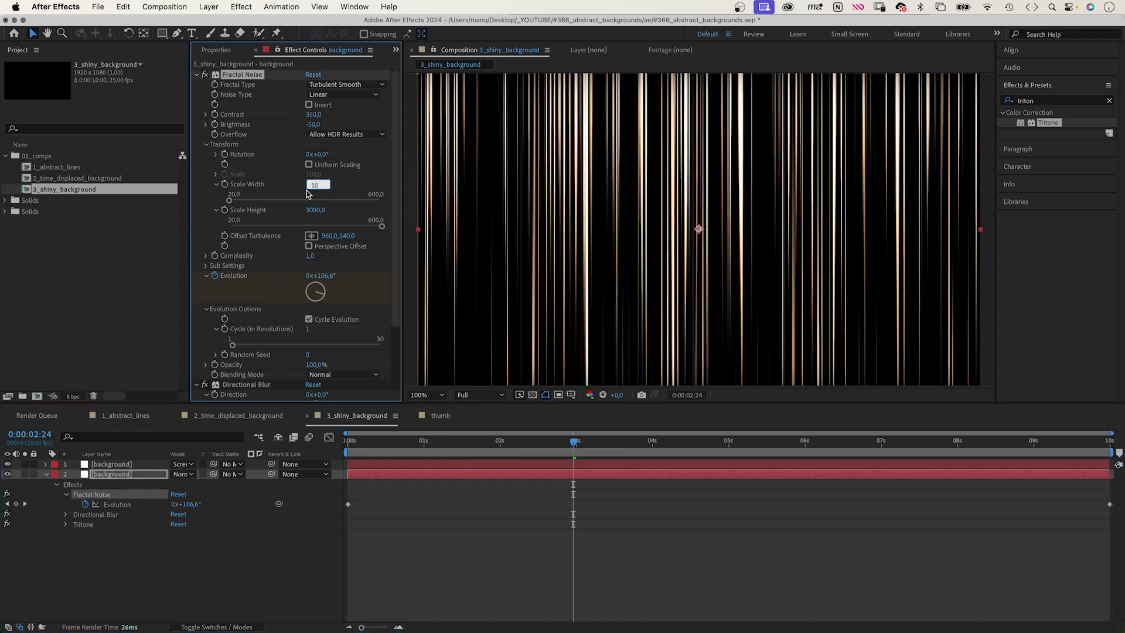
text(50)
key(Tab)
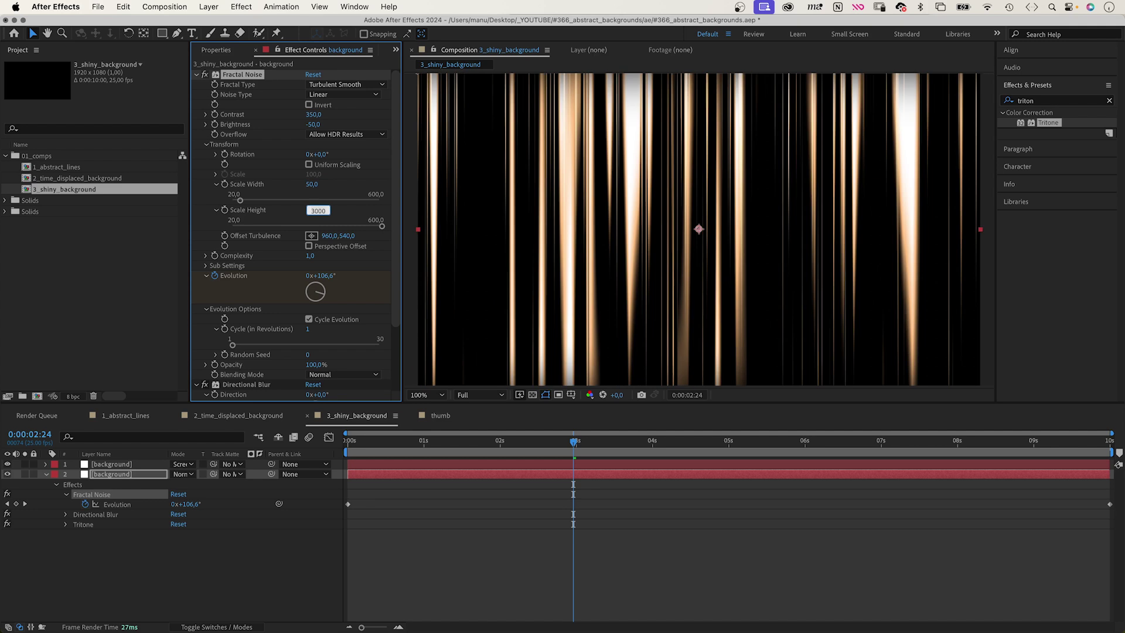
key(Return)
- Change the lower copy's Tritone midtones to dark purple 361F61 and preview the result
scroll(329, 364, down, 3)
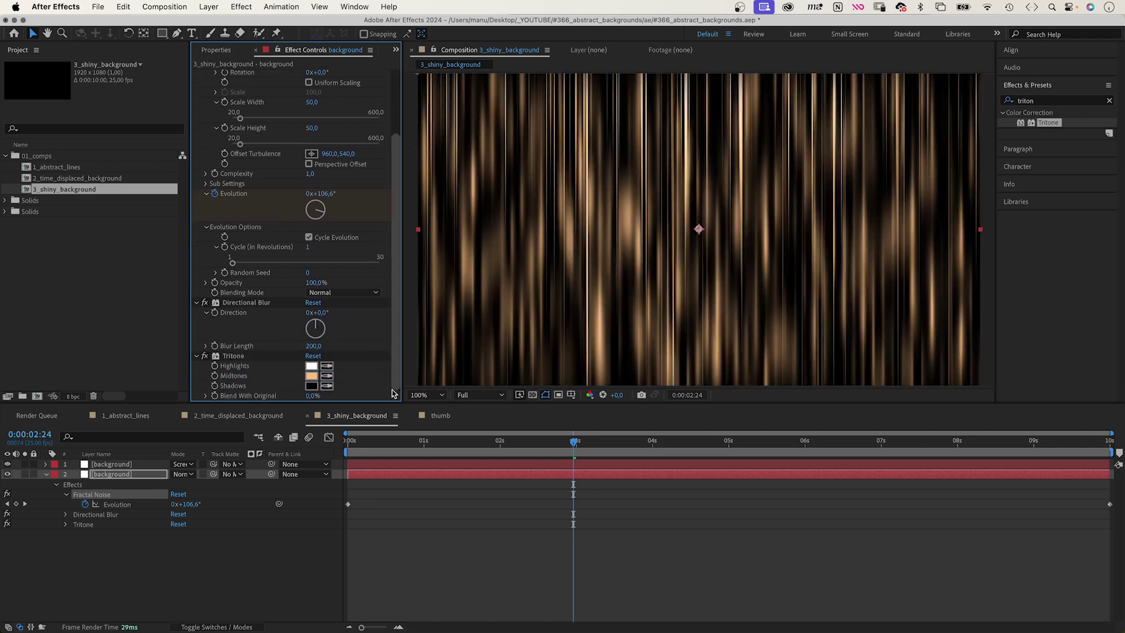
click(310, 377)
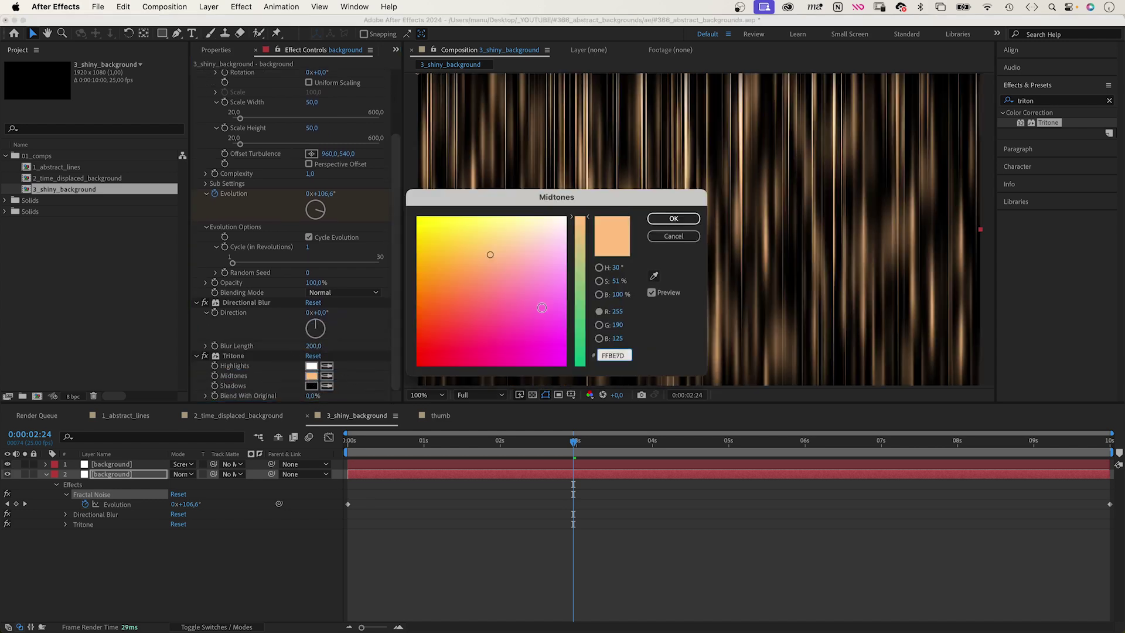
drag(578, 302, 485, 328)
click(673, 218)
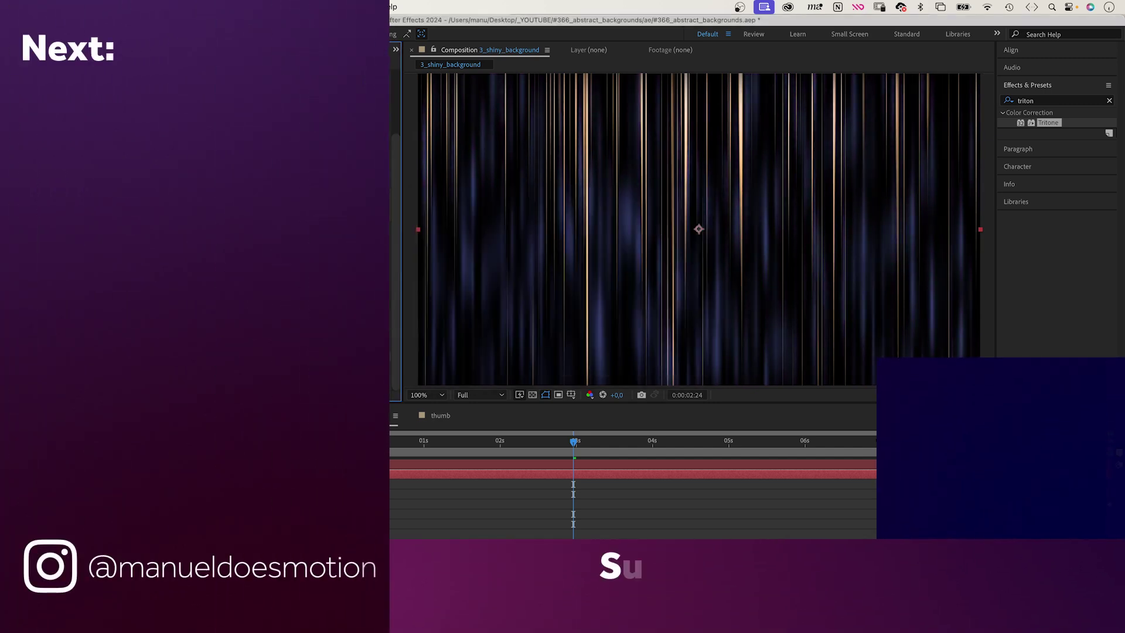
key(space)
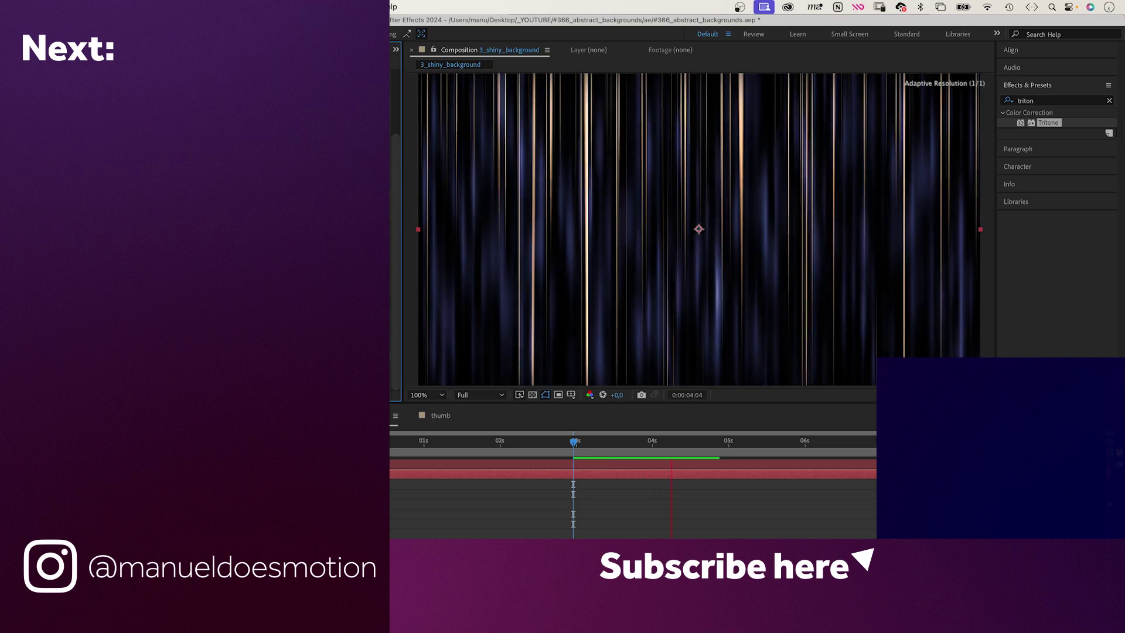